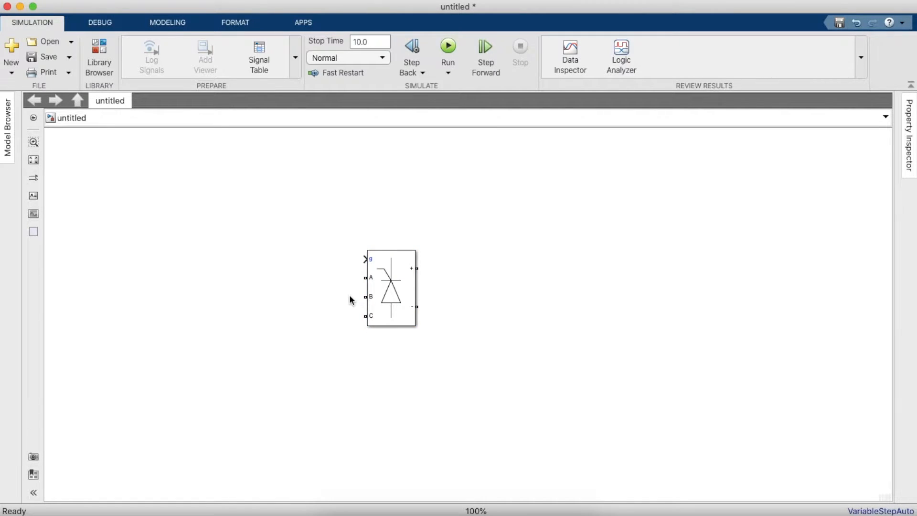
Step: Set the Universal Bridge block's power electronic device to IGBT / Diodes
{"action": "double_click", "coordinate": [395, 297]}
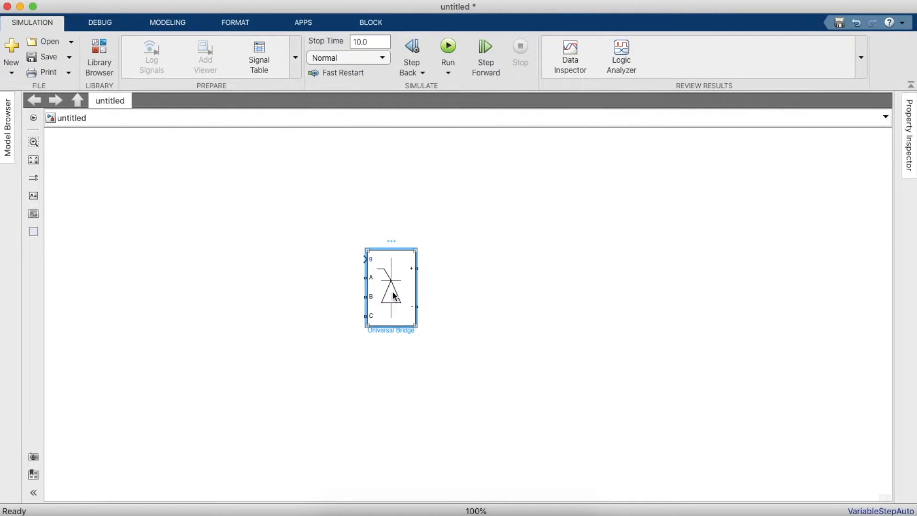
{"action": "left_click", "coordinate": [528, 298]}
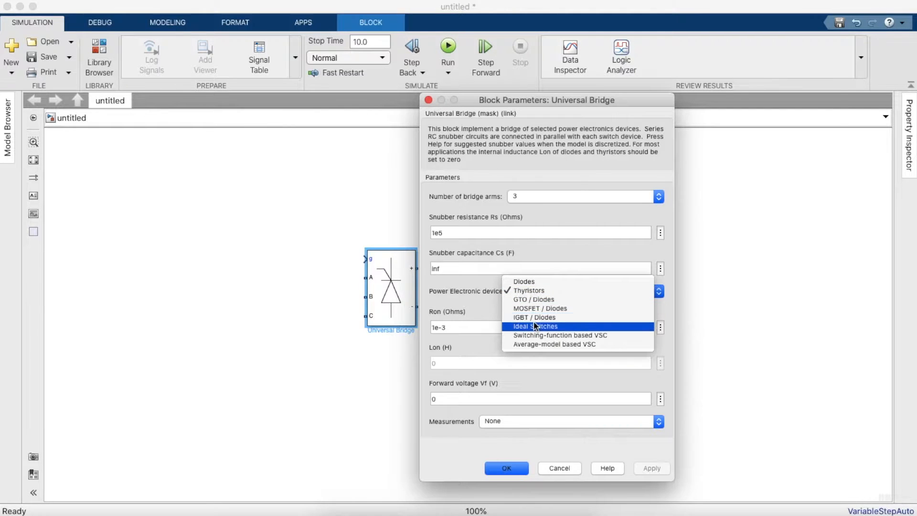
{"action": "left_click", "coordinate": [541, 318]}
{"action": "left_click", "coordinate": [503, 432]}
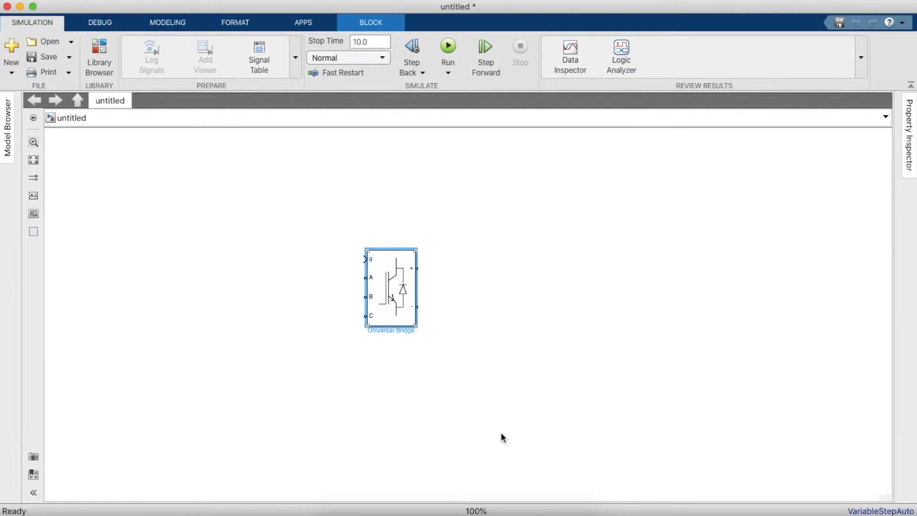
Step: Rotate the Universal Bridge block by 180 degrees and flip it up-down so its DC terminals face left
{"action": "key", "text": "ctrl+r"}
{"action": "key", "text": "ctrl+r"}
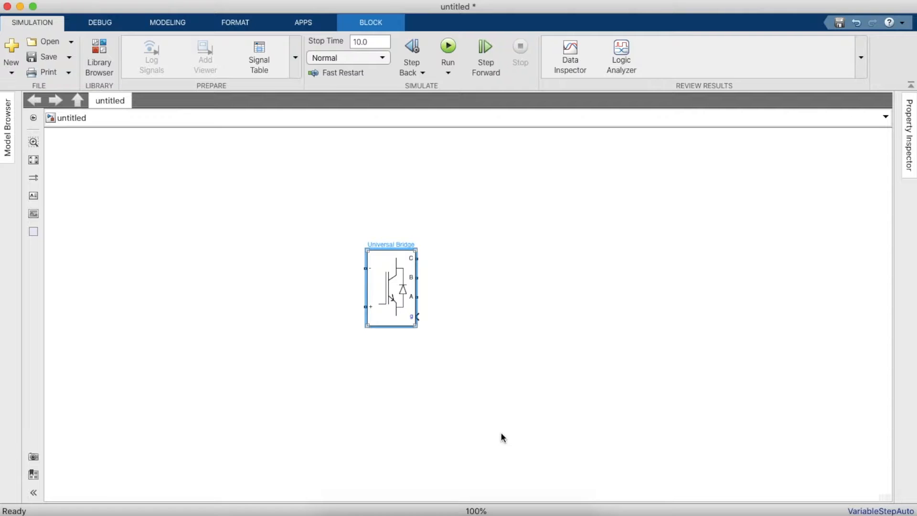
{"action": "right_click", "coordinate": [392, 299]}
{"action": "mouse_move", "coordinate": [478, 205]}
{"action": "mouse_move", "coordinate": [641, 243]}
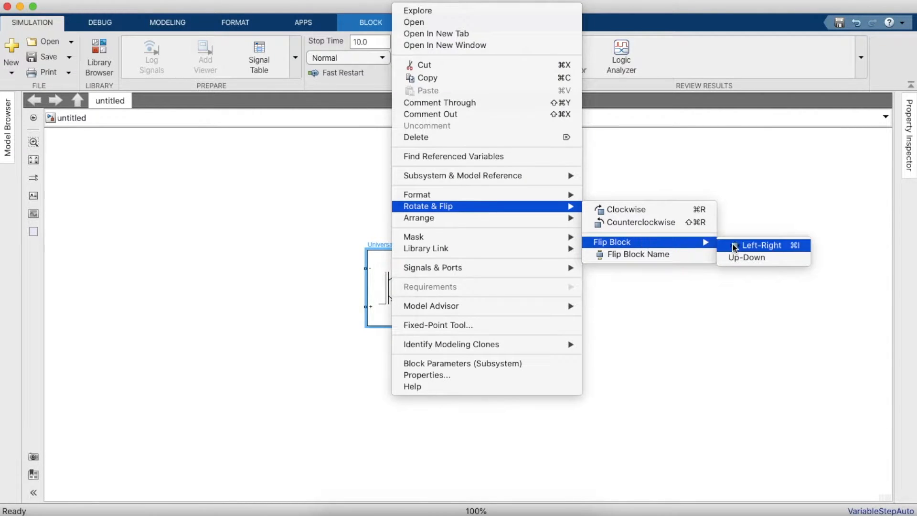
{"action": "left_click", "coordinate": [736, 258]}
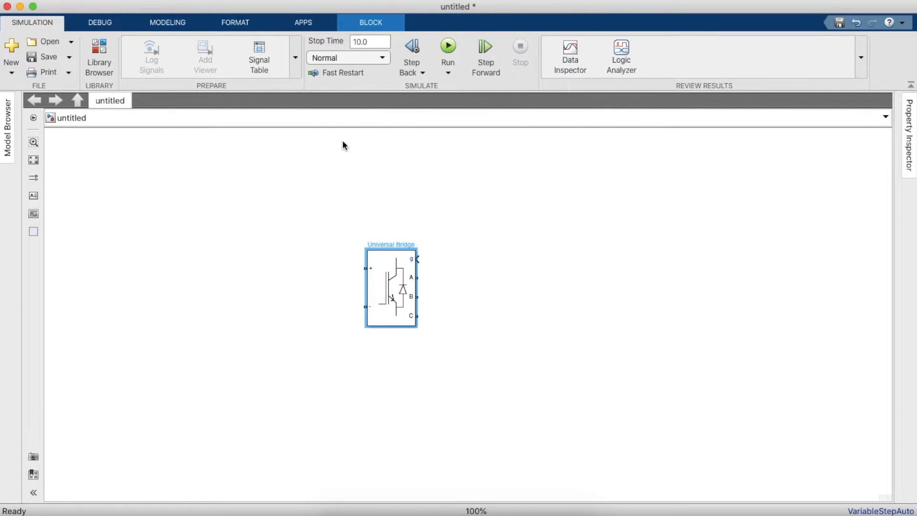
Step: Add the electrical DC Voltage Source with the battery symbol left of the Universal Bridge and wire it to the bridge's + and - terminals
{"action": "left_click", "coordinate": [105, 50]}
{"action": "triple_click", "coordinate": [458, 106]}
{"action": "key", "text": "BackSpace"}
{"action": "type", "text": "DC voltage"}
{"action": "key", "text": "Return"}
{"action": "scroll", "coordinate": [625, 360], "scroll_direction": "down", "scroll_amount": 3}
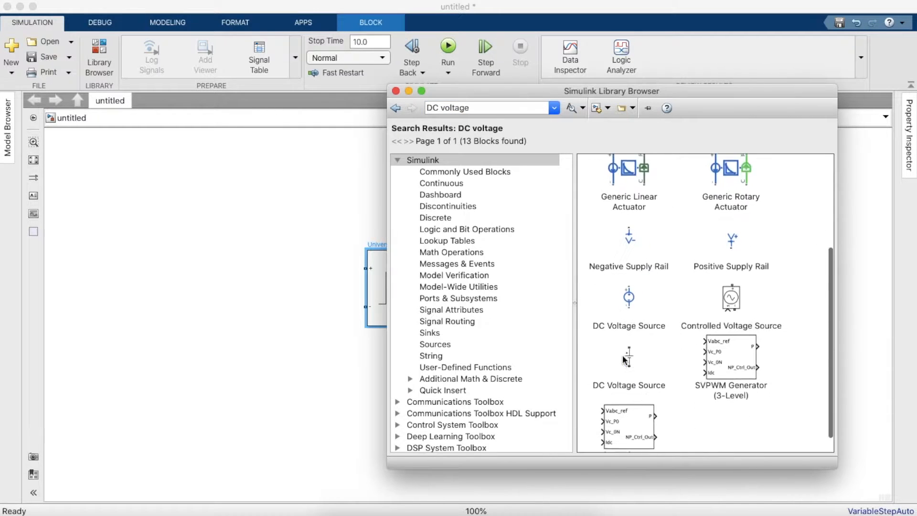
{"action": "left_click_drag", "start_coordinate": [628, 342], "coordinate": [313, 294]}
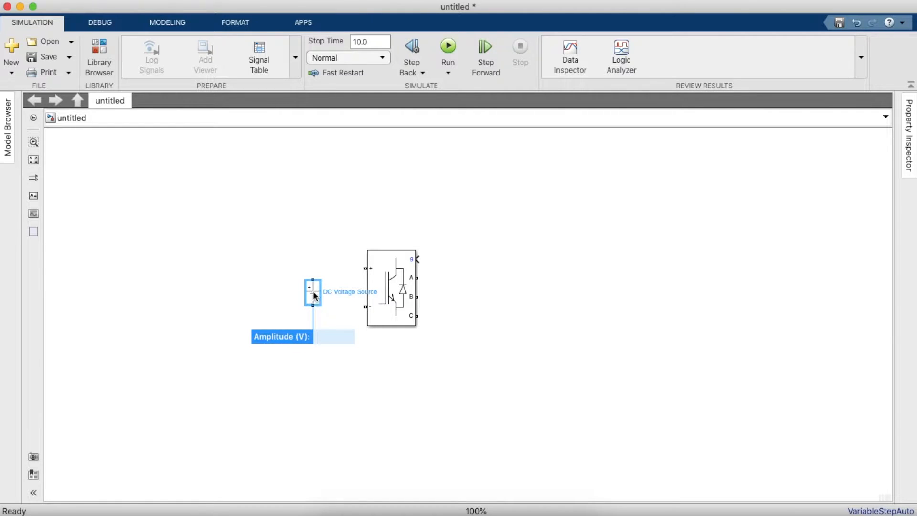
{"action": "left_click_drag", "start_coordinate": [312, 279], "coordinate": [365, 269]}
{"action": "left_click_drag", "start_coordinate": [313, 304], "coordinate": [366, 307]}
Step: Set the DC Voltage Source amplitude to 800 V
{"action": "left_click", "coordinate": [314, 291]}
{"action": "double_click", "coordinate": [313, 290]}
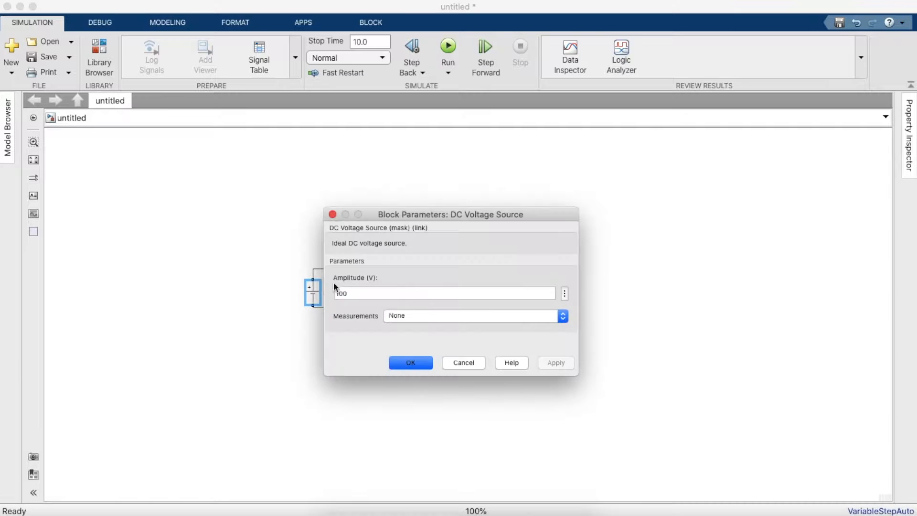
{"action": "double_click", "coordinate": [374, 293]}
{"action": "key", "text": "BackSpace"}
{"action": "type", "text": "800"}
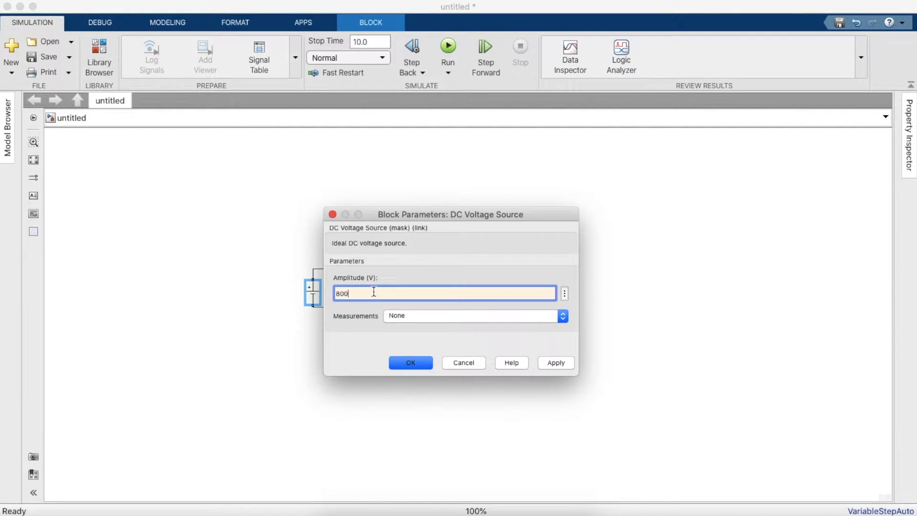
{"action": "key", "text": "Return"}
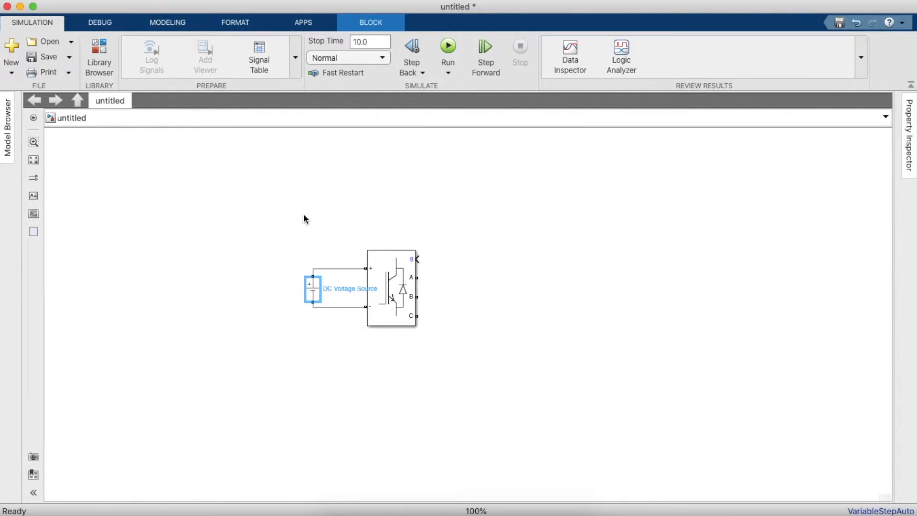
Step: Search the block library for PWM and add a PWM Generator (2-Level) block to the model
{"action": "left_click", "coordinate": [98, 57]}
{"action": "left_click", "coordinate": [511, 107]}
{"action": "type", "text": "PWM"}
{"action": "key", "text": "Return"}
{"action": "scroll", "coordinate": [623, 234], "scroll_direction": "down", "scroll_amount": 3}
{"action": "scroll", "coordinate": [624, 234], "scroll_direction": "down", "scroll_amount": 10}
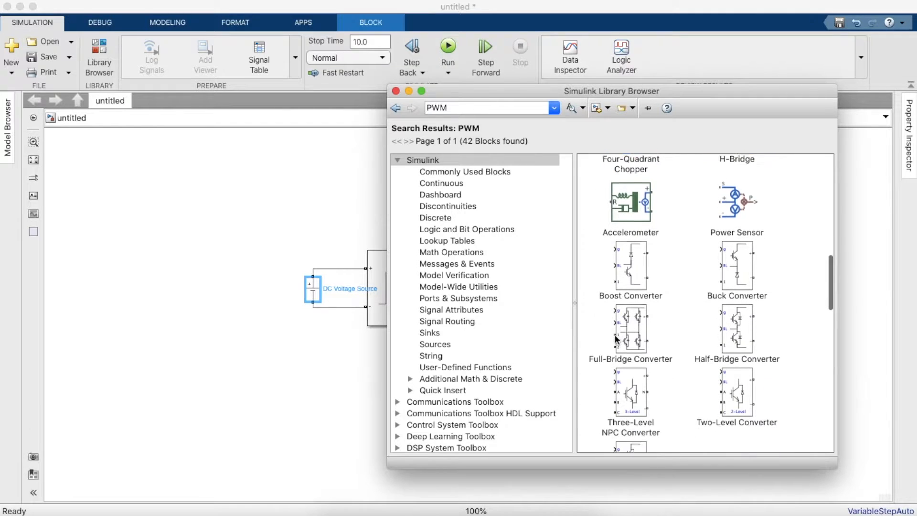
{"action": "scroll", "coordinate": [616, 339], "scroll_direction": "down", "scroll_amount": 3}
{"action": "scroll", "coordinate": [634, 344], "scroll_direction": "down", "scroll_amount": 2}
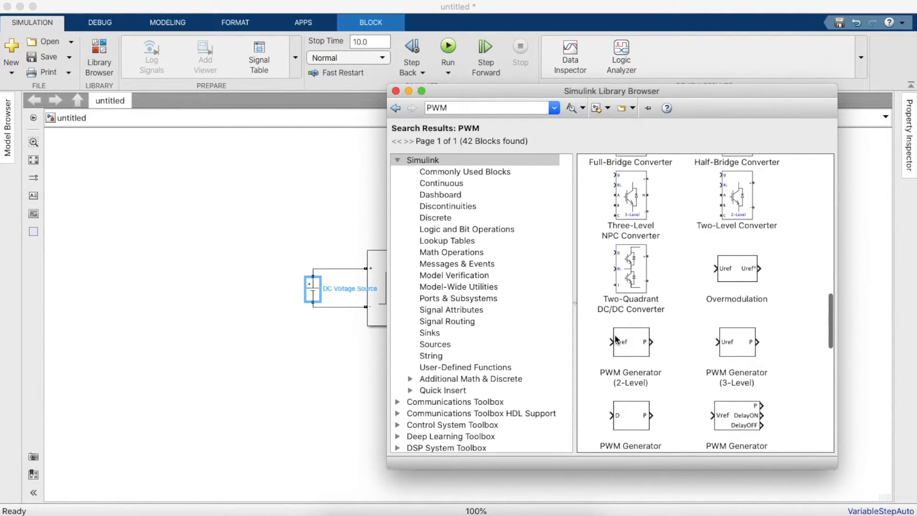
{"action": "left_click_drag", "start_coordinate": [634, 344], "coordinate": [306, 393]}
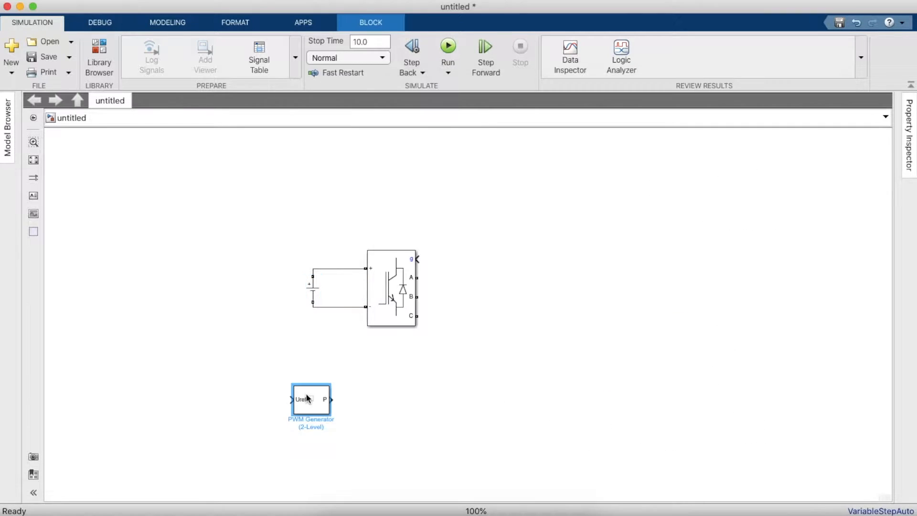
{"action": "key", "text": "Delete"}
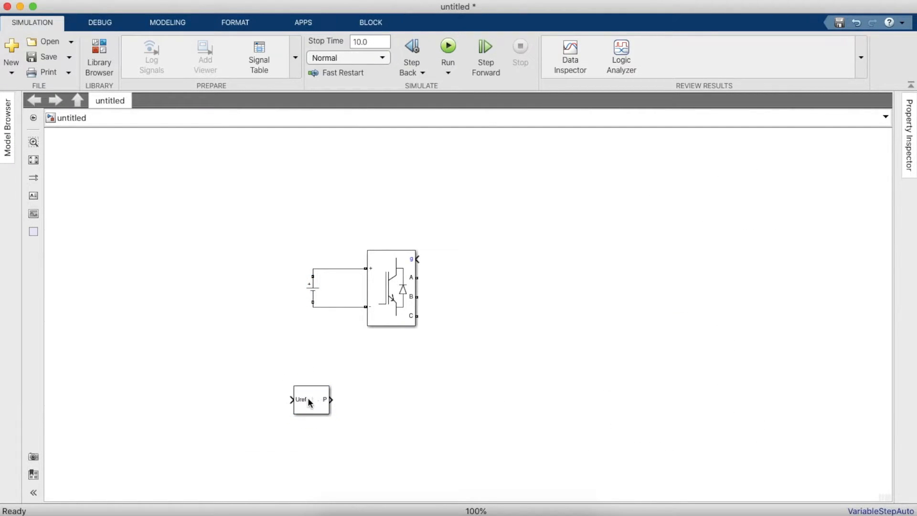
Step: Move the PWM Generator above and right of the Universal Bridge and connect its P output to the bridge's g input
{"action": "left_click", "coordinate": [309, 400]}
{"action": "left_click_drag", "start_coordinate": [309, 403], "coordinate": [469, 196]}
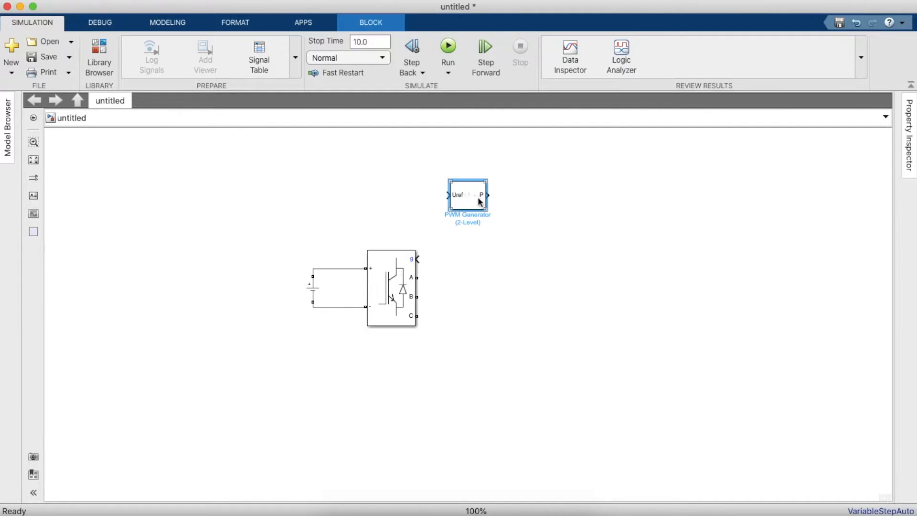
{"action": "left_click", "coordinate": [470, 239]}
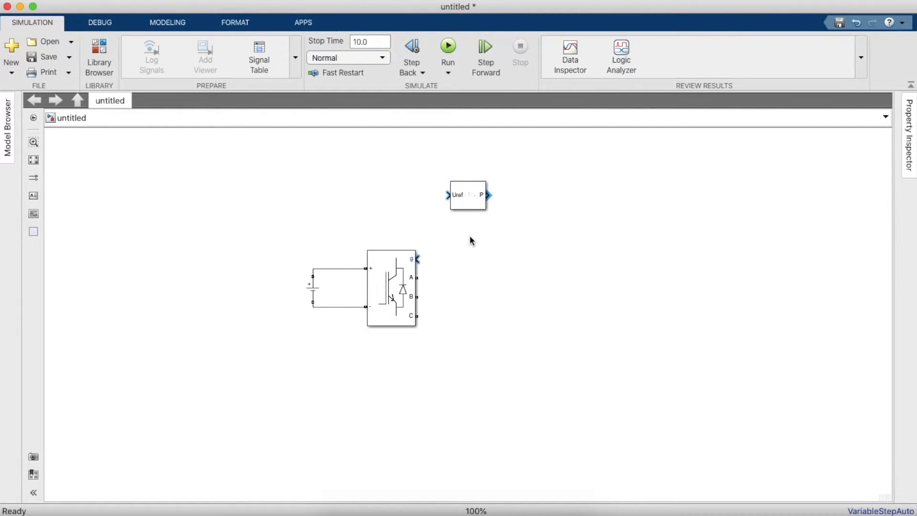
{"action": "left_click", "coordinate": [415, 259]}
{"action": "left_click", "coordinate": [425, 259]}
{"action": "left_click", "coordinate": [417, 260]}
{"action": "left_click_drag", "start_coordinate": [417, 260], "coordinate": [488, 195]}
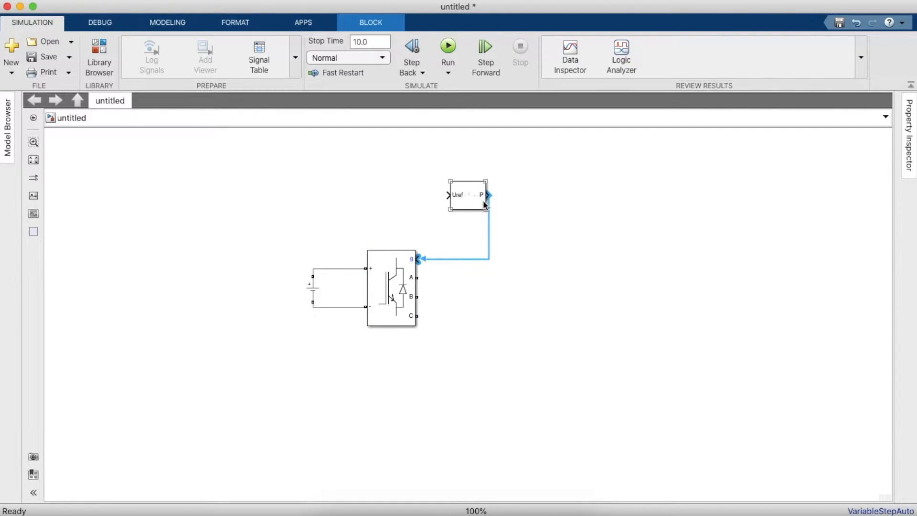
Step: Search the block library for Sine and add a Simulink Sine Wave and a DSP System Toolbox Sine Wave to the model
{"action": "left_click", "coordinate": [92, 52]}
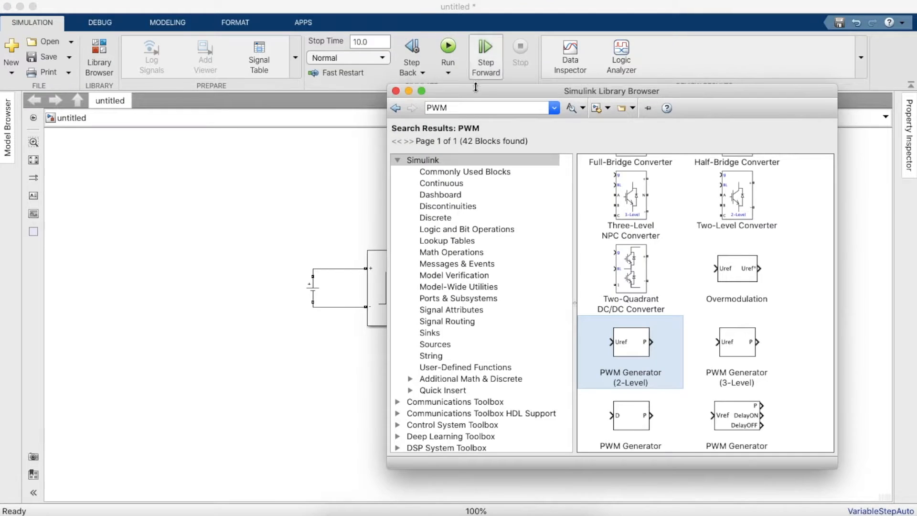
{"action": "double_click", "coordinate": [492, 108]}
{"action": "key", "text": "BackSpace"}
{"action": "type", "text": "Sine"}
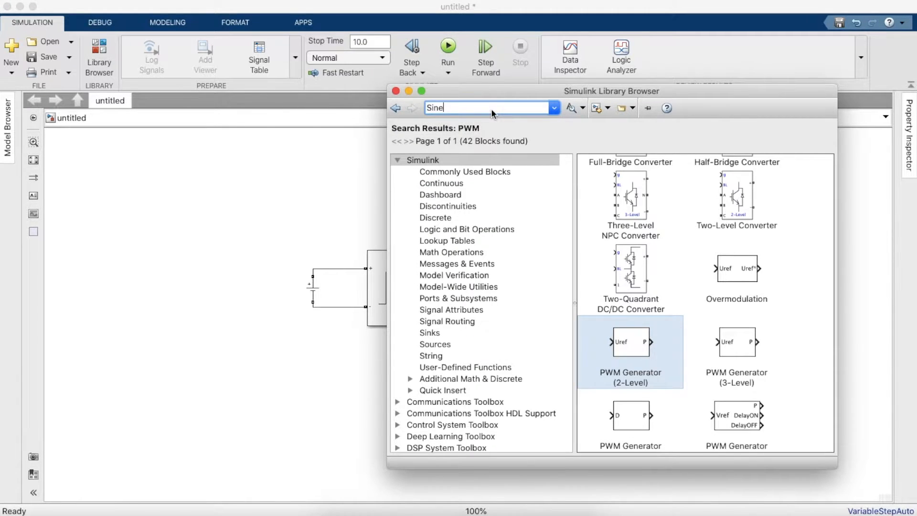
{"action": "key", "text": "Return"}
{"action": "mouse_move", "coordinate": [617, 243]}
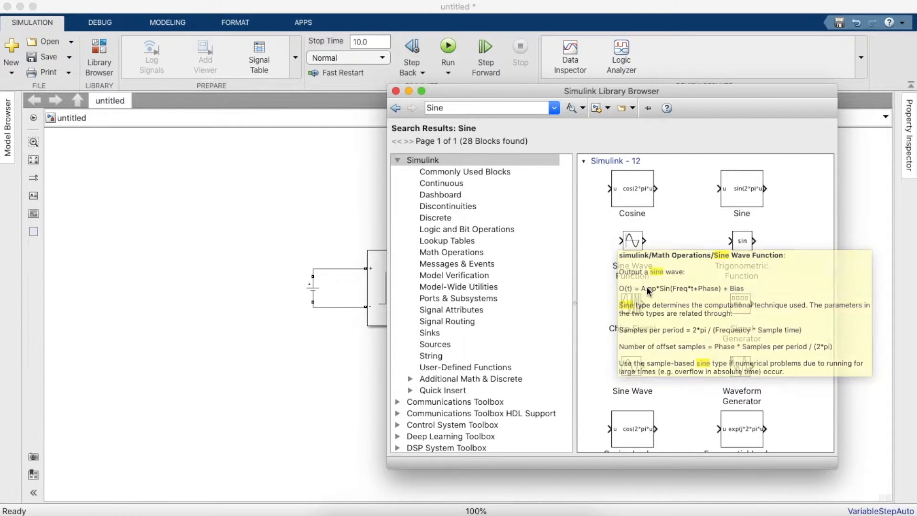
{"action": "scroll", "coordinate": [640, 258], "scroll_direction": "down", "scroll_amount": 2}
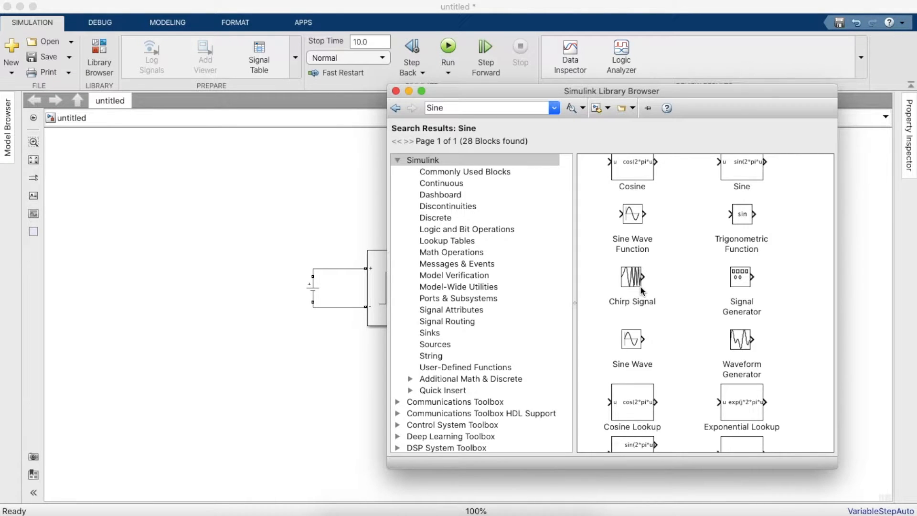
{"action": "scroll", "coordinate": [642, 272], "scroll_direction": "down", "scroll_amount": 2}
{"action": "left_click_drag", "start_coordinate": [631, 292], "coordinate": [210, 227]}
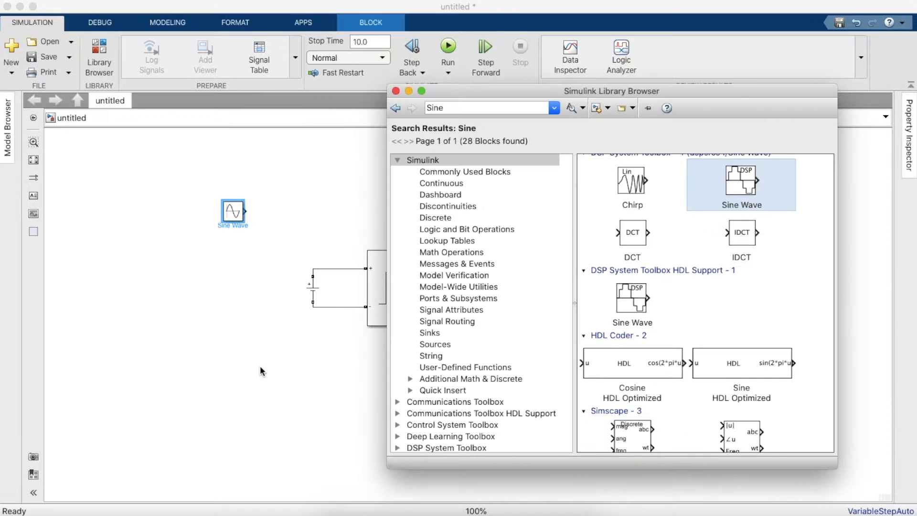
{"action": "left_click_drag", "start_coordinate": [258, 367], "coordinate": [266, 360]}
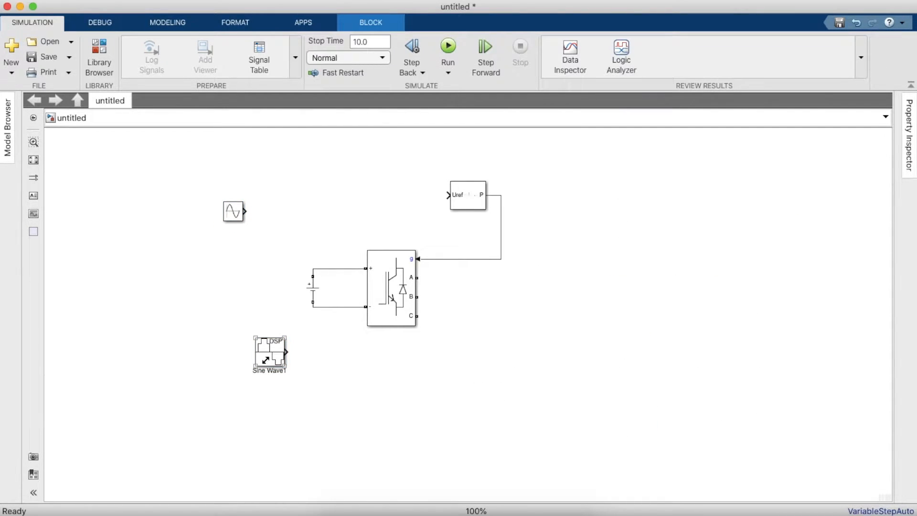
Step: Set the DSP Sine Wave block's frequency to 50 Hz and its sample time to T_Sample
{"action": "double_click", "coordinate": [268, 359]}
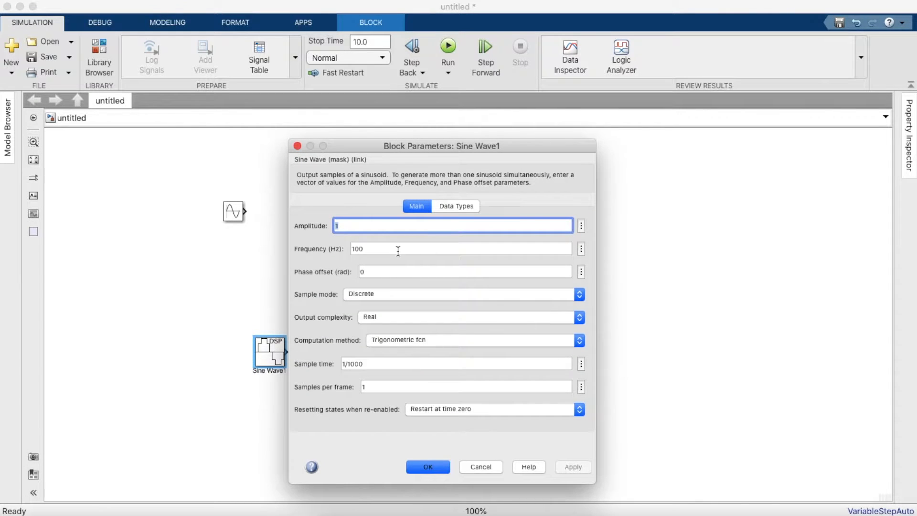
{"action": "double_click", "coordinate": [432, 249]}
{"action": "key", "text": "BackSpace"}
{"action": "type", "text": "50"}
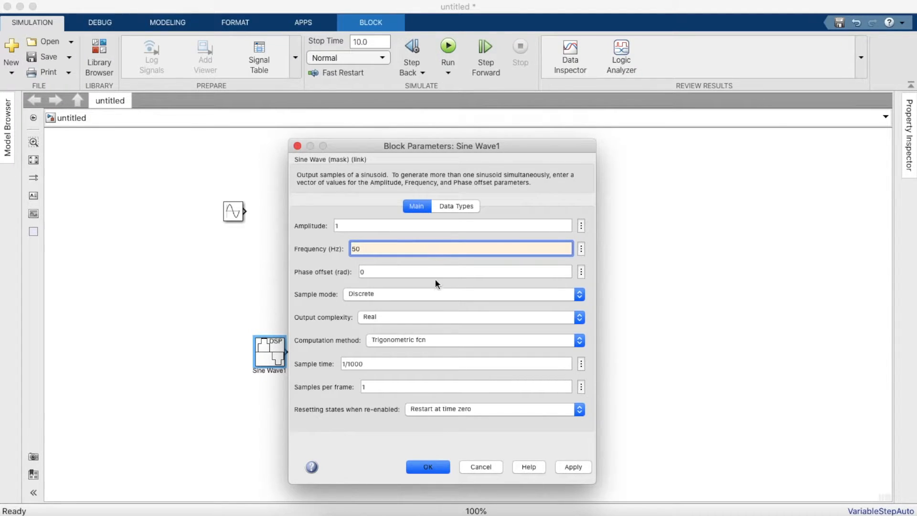
{"action": "triple_click", "coordinate": [410, 365]}
{"action": "key", "text": "BackSpace"}
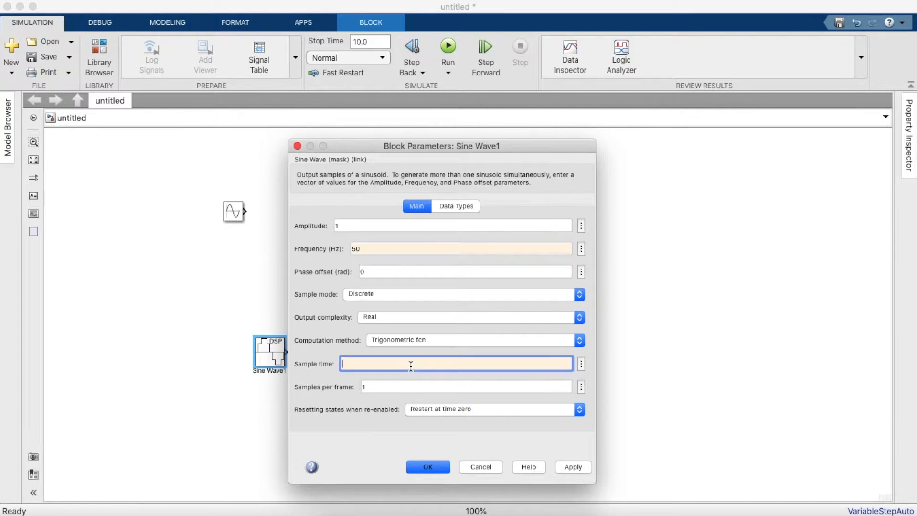
{"action": "type", "text": "T_S"}
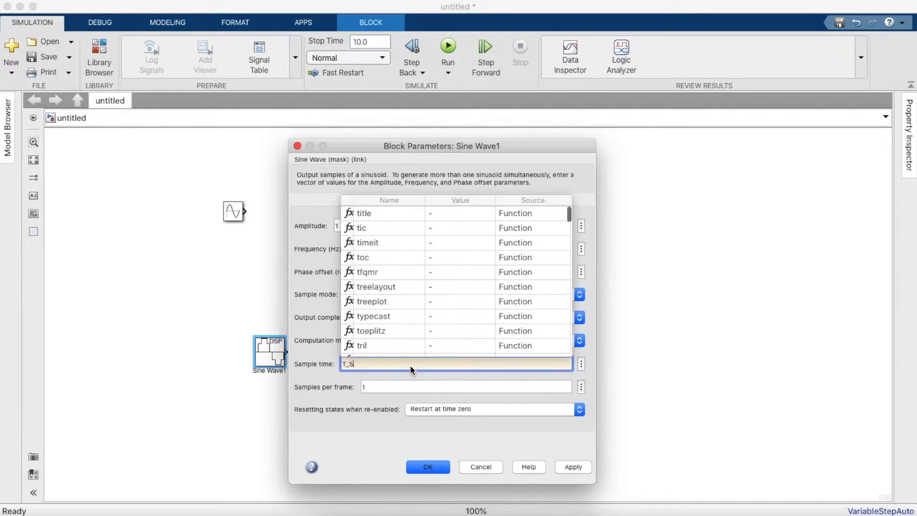
{"action": "type", "text": "ample"}
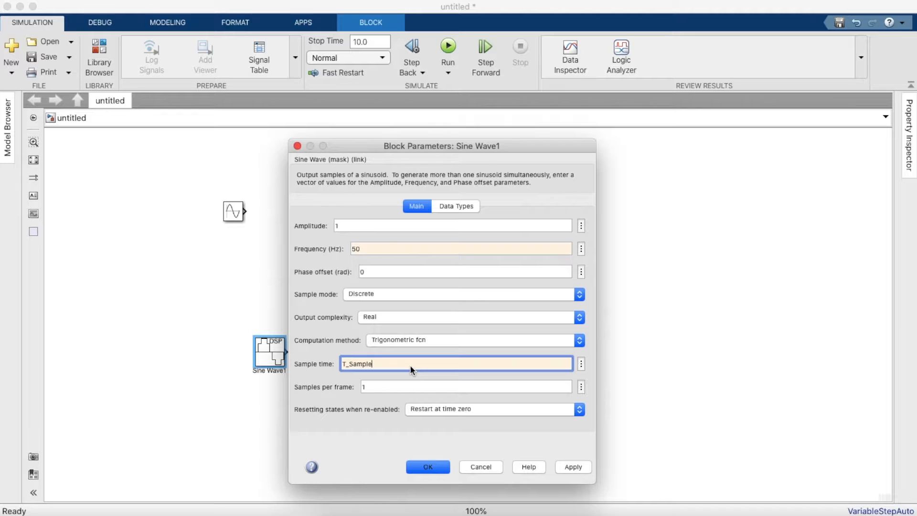
{"action": "key", "text": "Return"}
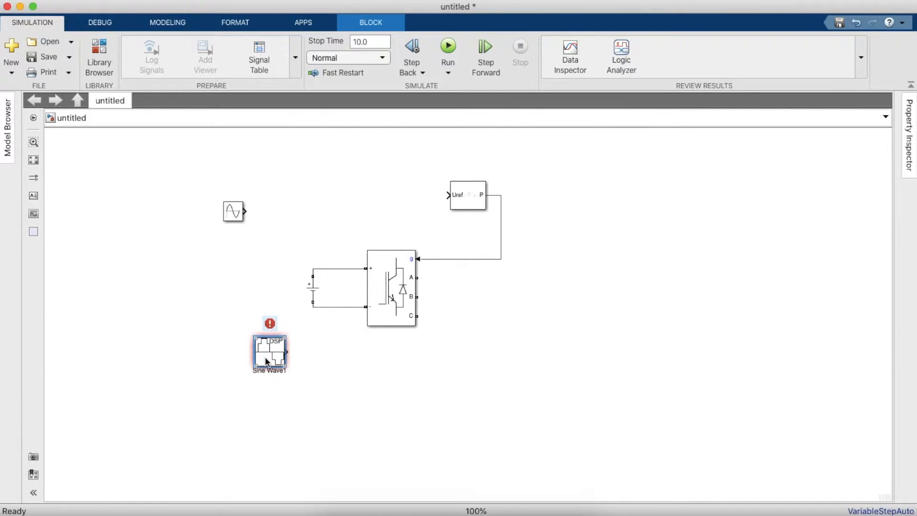
Step: Duplicate the DSP Sine Wave block directly below the original and set the copy's phase offset to -2*pi/3 rad
{"action": "left_click_drag", "start_coordinate": [266, 361], "coordinate": [254, 354]}
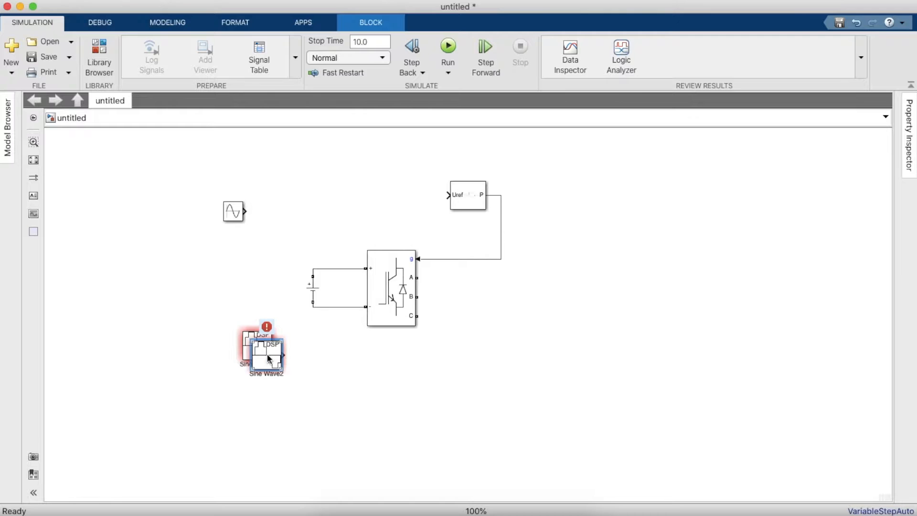
{"action": "left_click_drag", "start_coordinate": [268, 353], "coordinate": [257, 391]}
{"action": "double_click", "coordinate": [258, 391]}
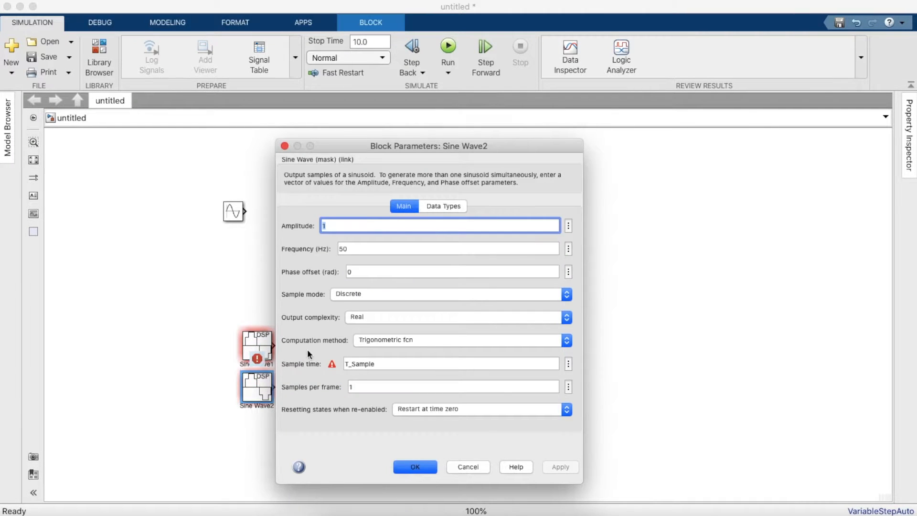
{"action": "left_click", "coordinate": [361, 270]}
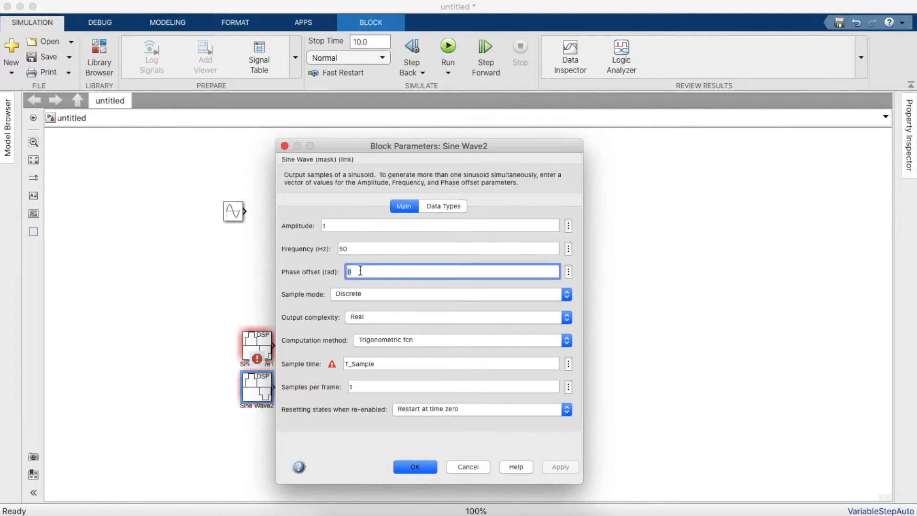
{"action": "key", "text": "BackSpace"}
{"action": "type", "text": "-2*pi/3"}
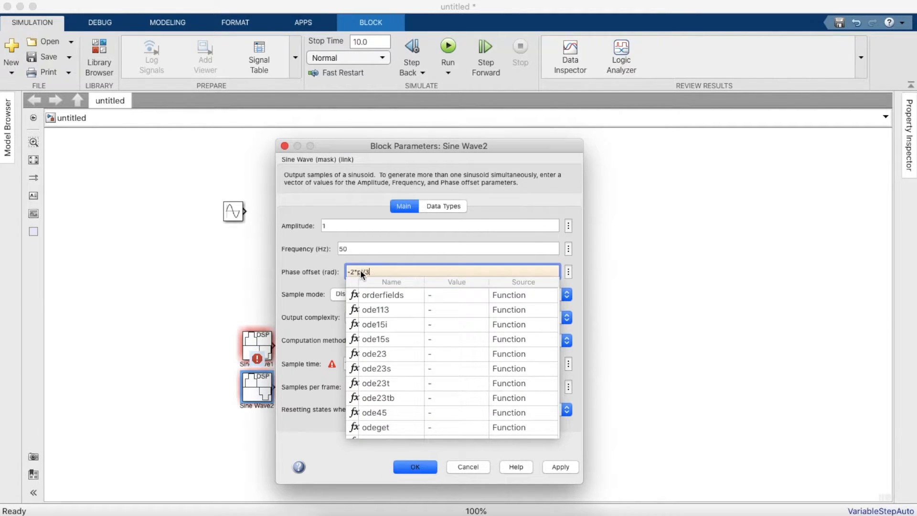
{"action": "left_click", "coordinate": [314, 403]}
{"action": "left_click", "coordinate": [360, 435]}
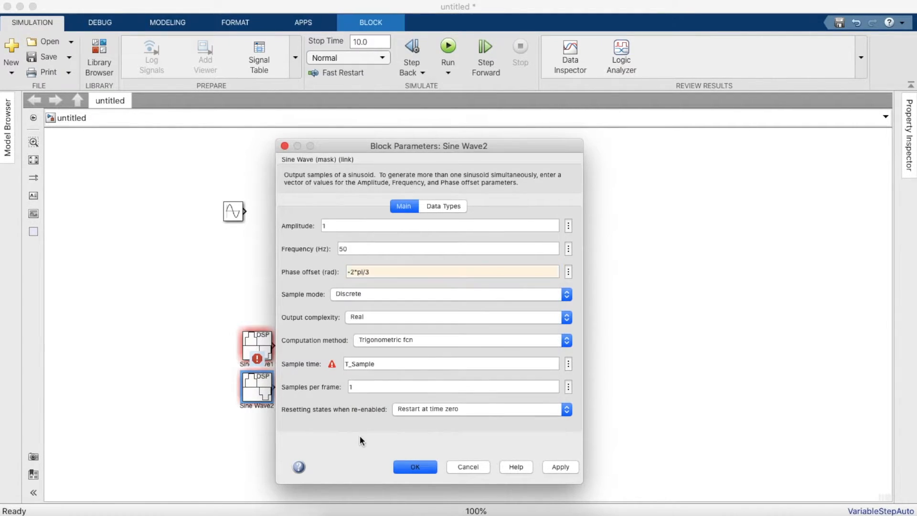
{"action": "left_click", "coordinate": [416, 467]}
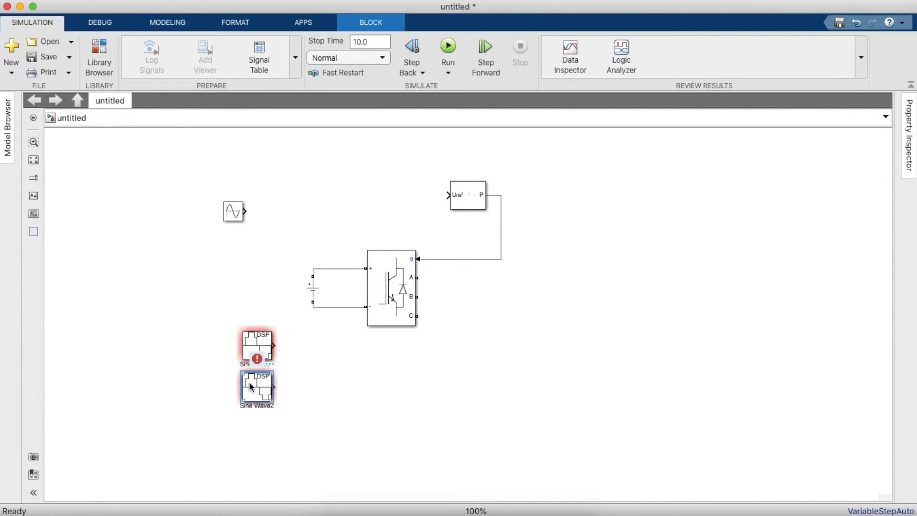
Step: Duplicate the second DSP Sine Wave block below it and edit the new copy's phase offset for the third phase
{"action": "left_click_drag", "start_coordinate": [252, 386], "coordinate": [252, 427]}
{"action": "double_click", "coordinate": [251, 426]}
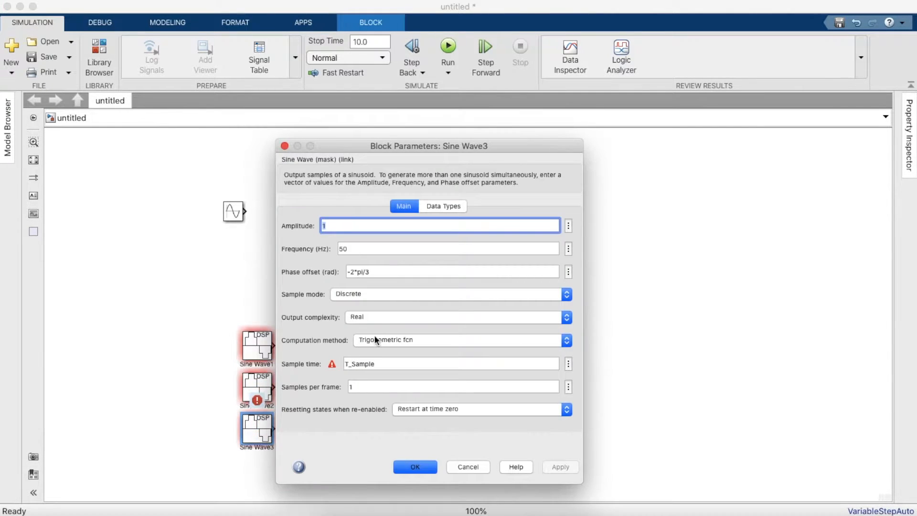
{"action": "left_click", "coordinate": [355, 271]}
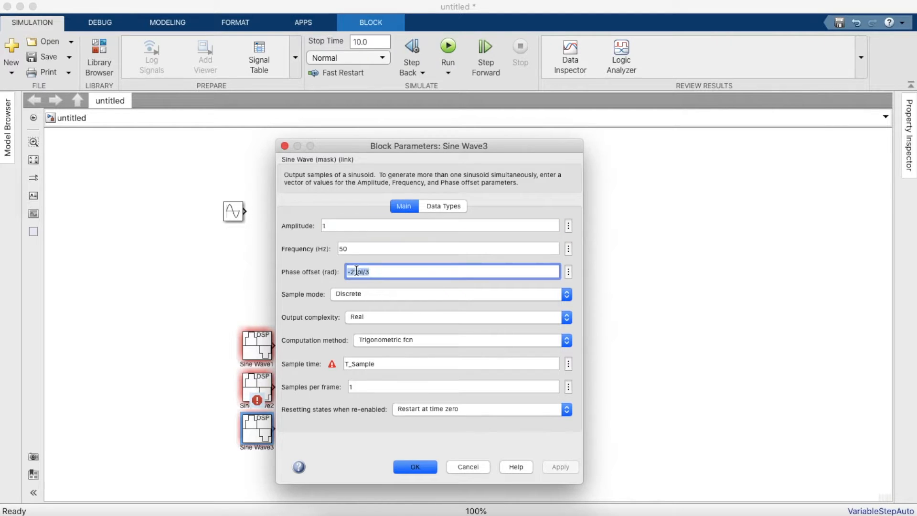
{"action": "left_click", "coordinate": [355, 271]}
{"action": "left_click", "coordinate": [417, 467]}
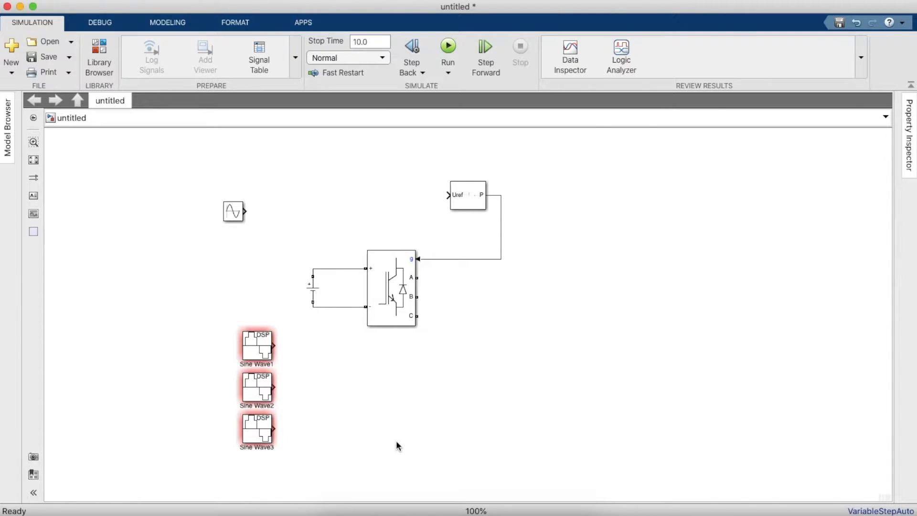
Step: Search the block library for mux and add a Simulink Mux block between the sine waves and the bridge's lower side
{"action": "left_click", "coordinate": [93, 59]}
{"action": "left_click", "coordinate": [482, 108]}
{"action": "type", "text": "mux"}
{"action": "key", "text": "Return"}
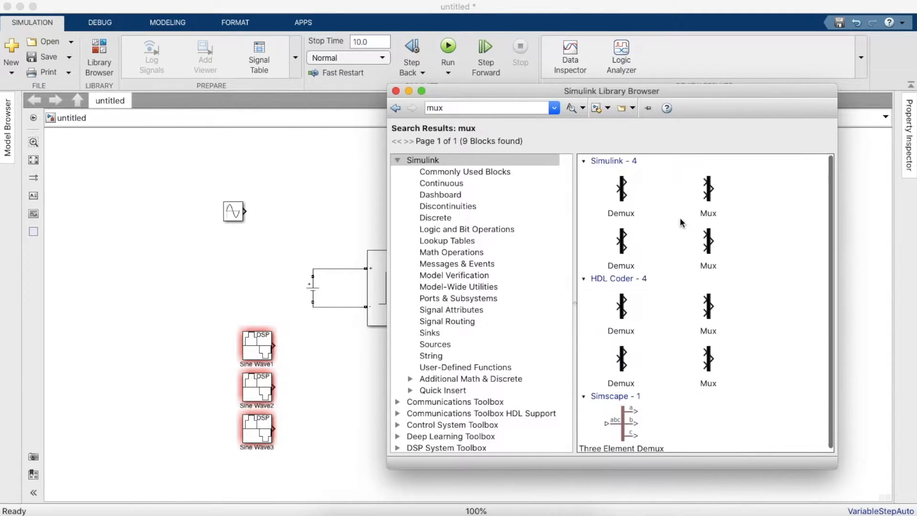
{"action": "left_click", "coordinate": [707, 191]}
{"action": "left_click_drag", "start_coordinate": [707, 193], "coordinate": [420, 390]}
Step: Remove the stray loop line on the Mux and connect the three DSP Sine Wave outputs to its three inputs
{"action": "left_click", "coordinate": [345, 362]}
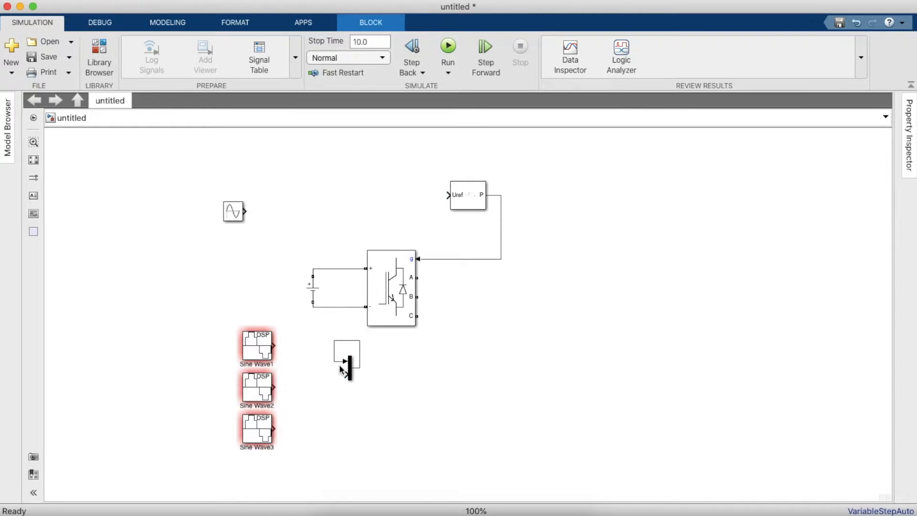
{"action": "left_click_drag", "start_coordinate": [327, 353], "coordinate": [283, 348]}
{"action": "key", "text": "Delete"}
{"action": "left_click_drag", "start_coordinate": [276, 387], "coordinate": [346, 374]}
{"action": "left_click_drag", "start_coordinate": [279, 429], "coordinate": [349, 375]}
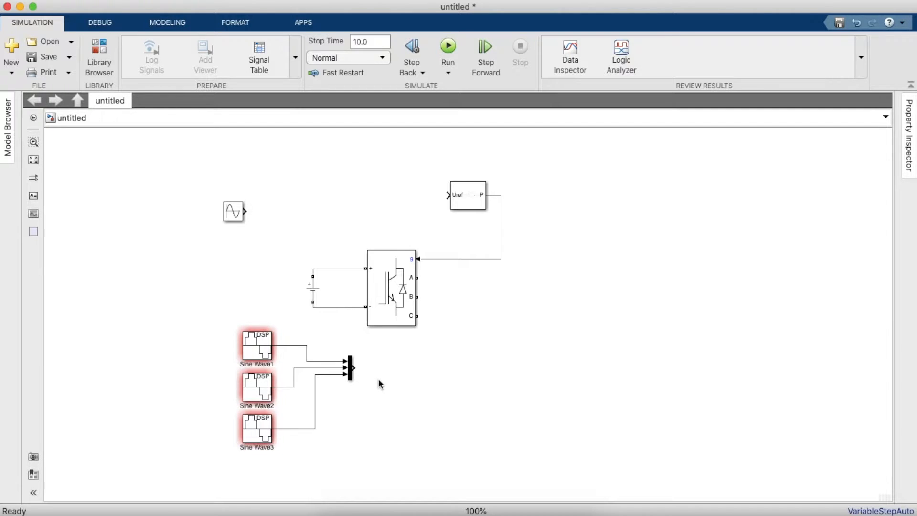
Step: Search the block library for from, add a From block and connect it to the PWM Generator's Uref input
{"action": "left_click", "coordinate": [351, 369]}
{"action": "left_click", "coordinate": [98, 59]}
{"action": "left_click", "coordinate": [481, 105]}
{"action": "type", "text": "from"}
{"action": "key", "text": "Return"}
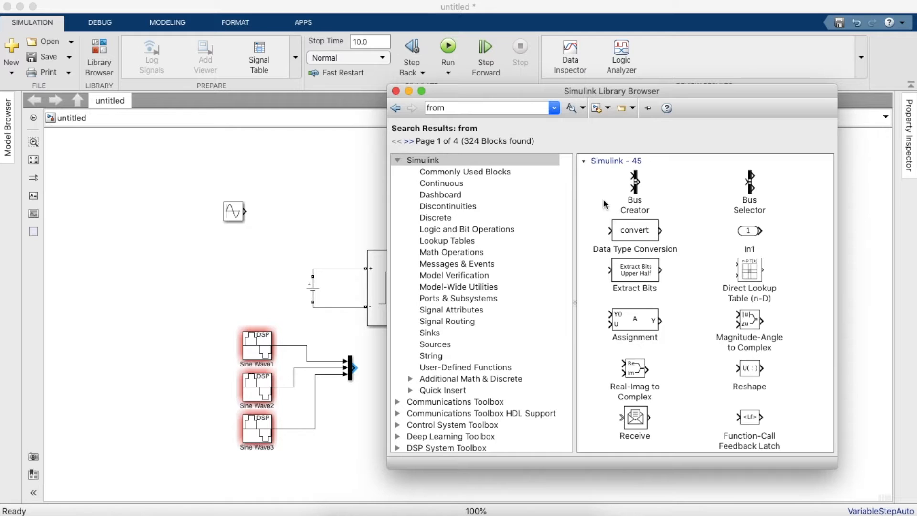
{"action": "scroll", "coordinate": [707, 277], "scroll_direction": "down", "scroll_amount": 5}
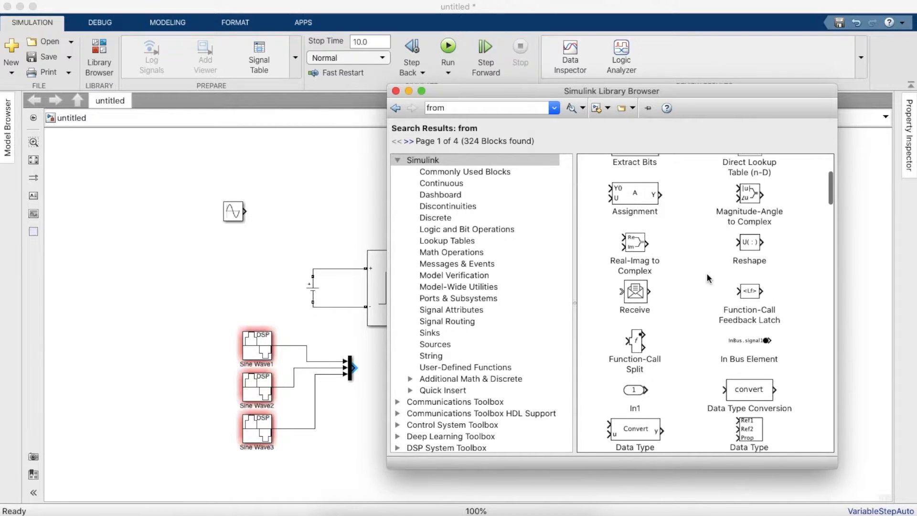
{"action": "scroll", "coordinate": [701, 320], "scroll_direction": "down", "scroll_amount": 10}
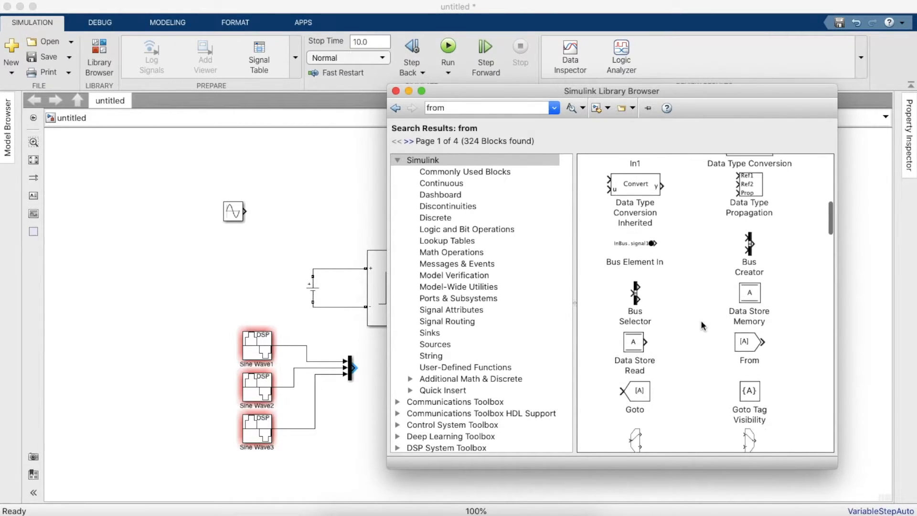
{"action": "scroll", "coordinate": [701, 323], "scroll_direction": "down", "scroll_amount": 2}
{"action": "left_click_drag", "start_coordinate": [748, 284], "coordinate": [415, 194]}
{"action": "left_click", "coordinate": [439, 195]}
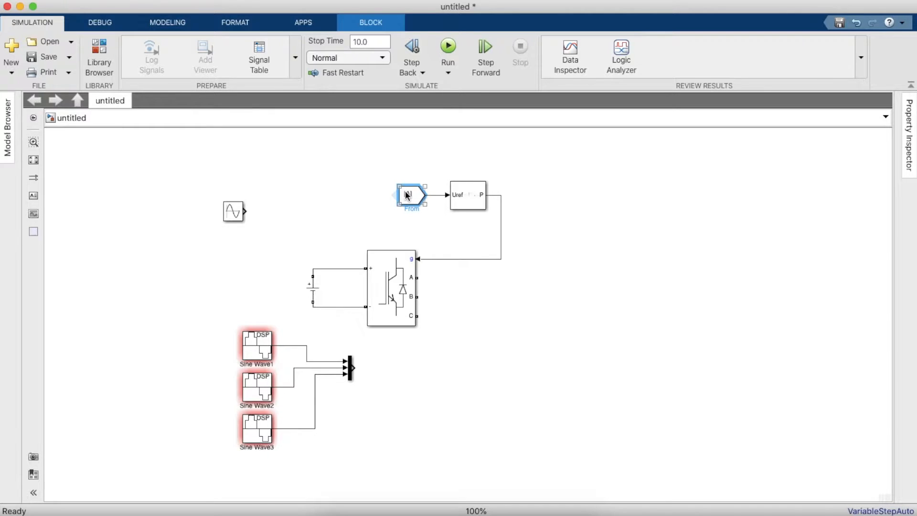
Step: Set the From block's Goto tag to m
{"action": "double_click", "coordinate": [409, 196]}
{"action": "left_click", "coordinate": [569, 296]}
{"action": "double_click", "coordinate": [407, 199]}
{"action": "left_click", "coordinate": [516, 189]}
{"action": "key", "text": "BackSpace"}
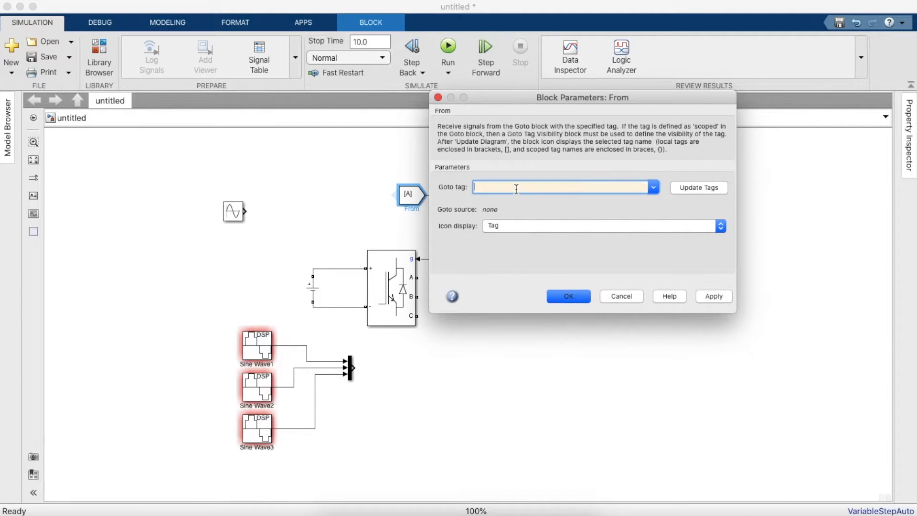
{"action": "type", "text": "A"}
{"action": "key", "text": "Return"}
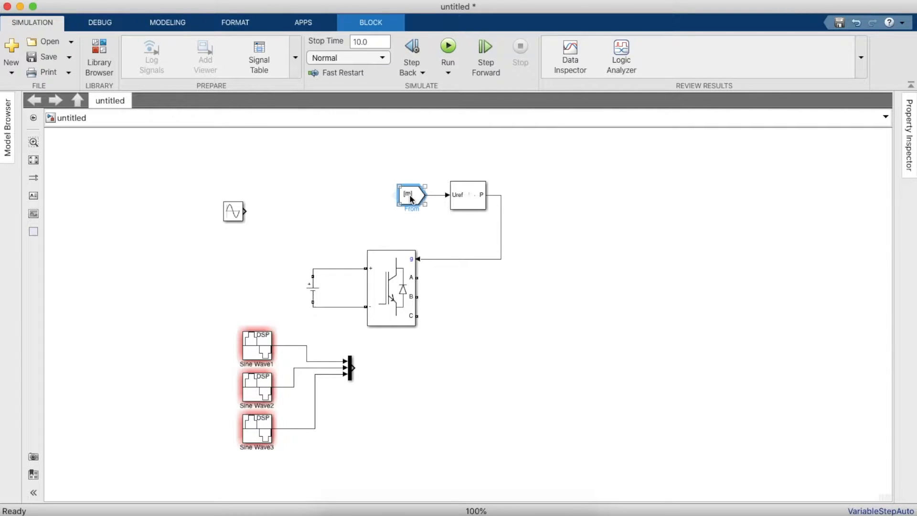
Step: Create a matching Goto block with tag m beside the From block and set its tag visibility to global
{"action": "left_click_drag", "start_coordinate": [396, 194], "coordinate": [340, 199]}
{"action": "double_click", "coordinate": [339, 195]}
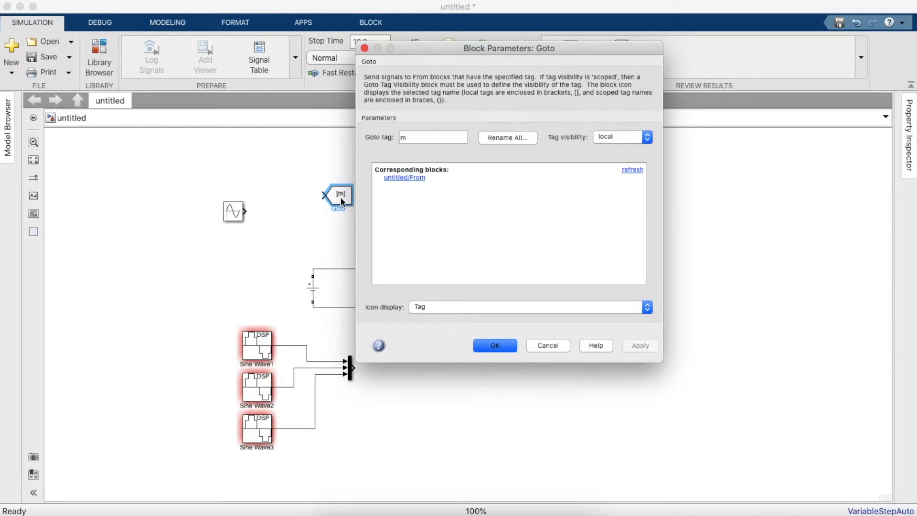
{"action": "left_click", "coordinate": [602, 139]}
{"action": "left_click", "coordinate": [607, 152]}
{"action": "key", "text": "Return"}
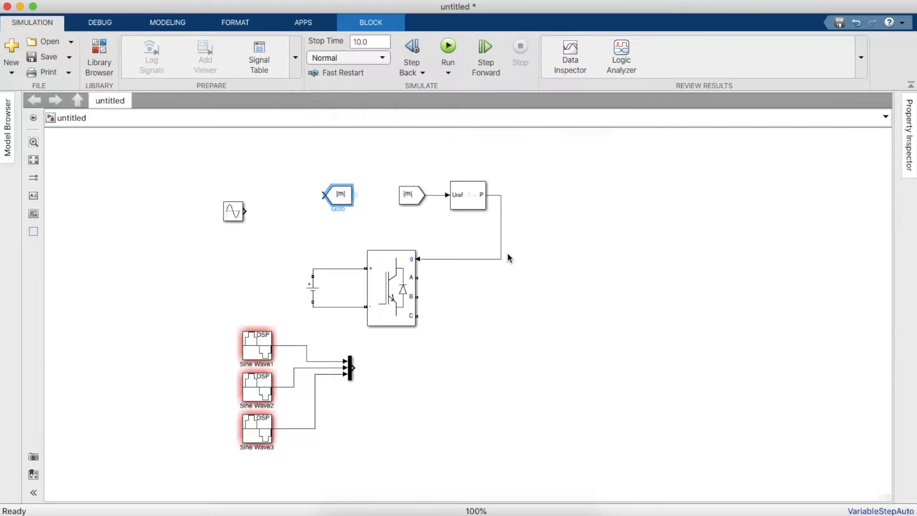
Step: Delete the unused Simulink Sine Wave block and connect the m Goto block to the Mux output
{"action": "left_click_drag", "start_coordinate": [166, 210], "coordinate": [271, 218]}
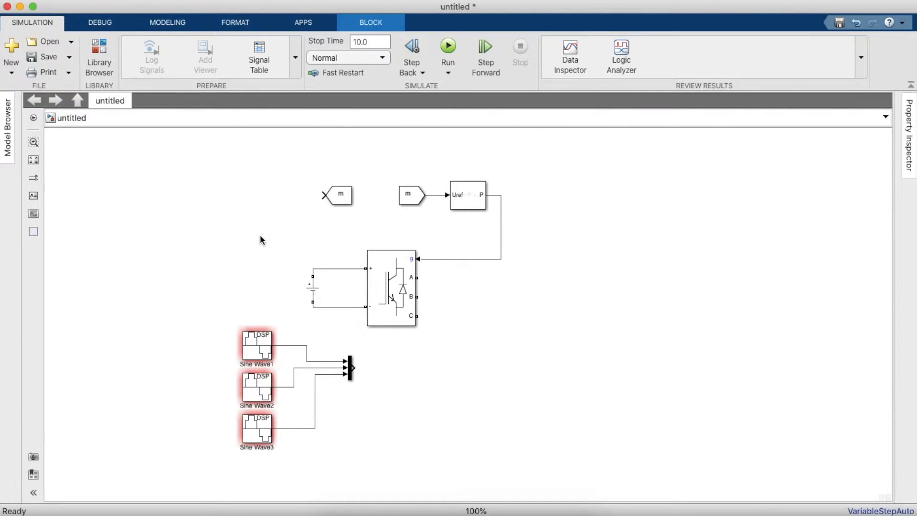
{"action": "left_click", "coordinate": [260, 237]}
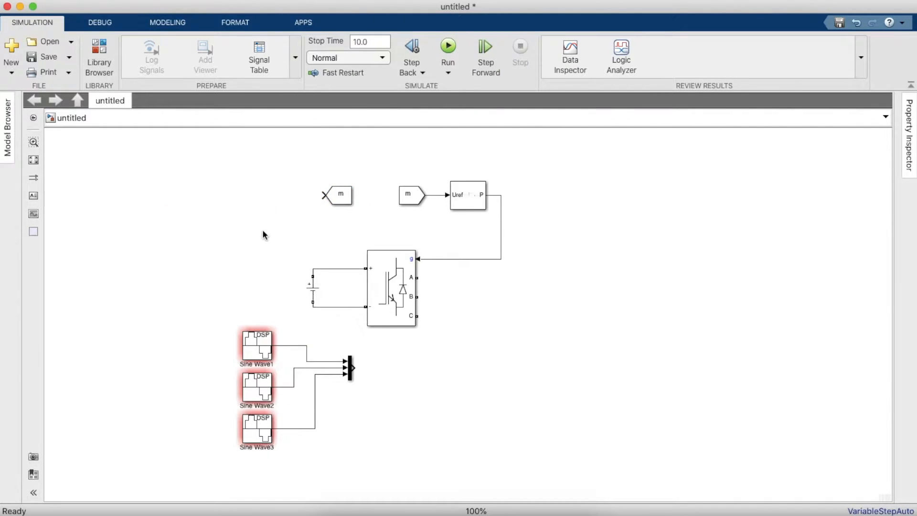
{"action": "left_click_drag", "start_coordinate": [340, 197], "coordinate": [358, 368]}
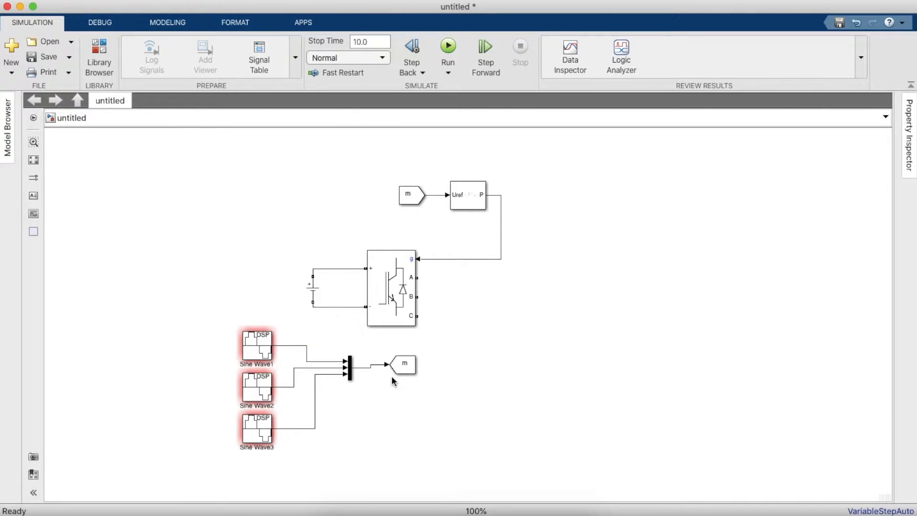
Step: Set the PWM Generator's sample time to T_Sample
{"action": "double_click", "coordinate": [472, 197]}
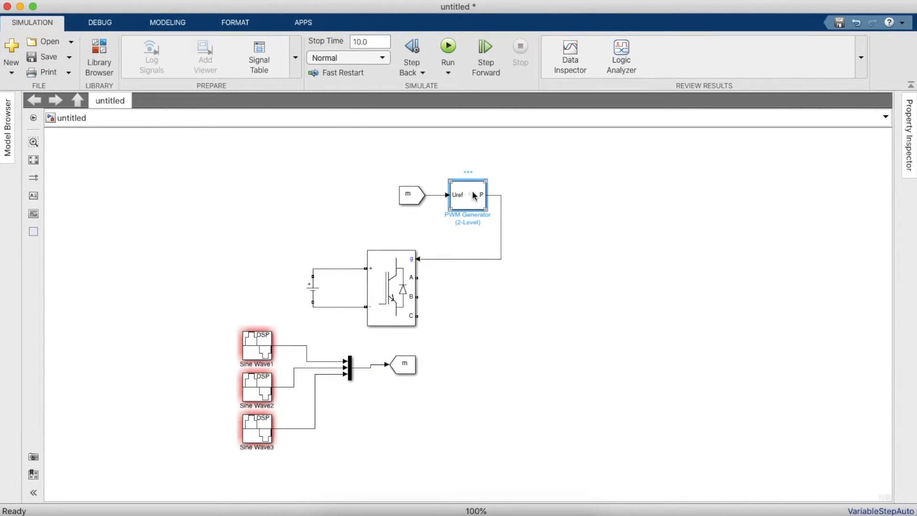
{"action": "double_click", "coordinate": [571, 304]}
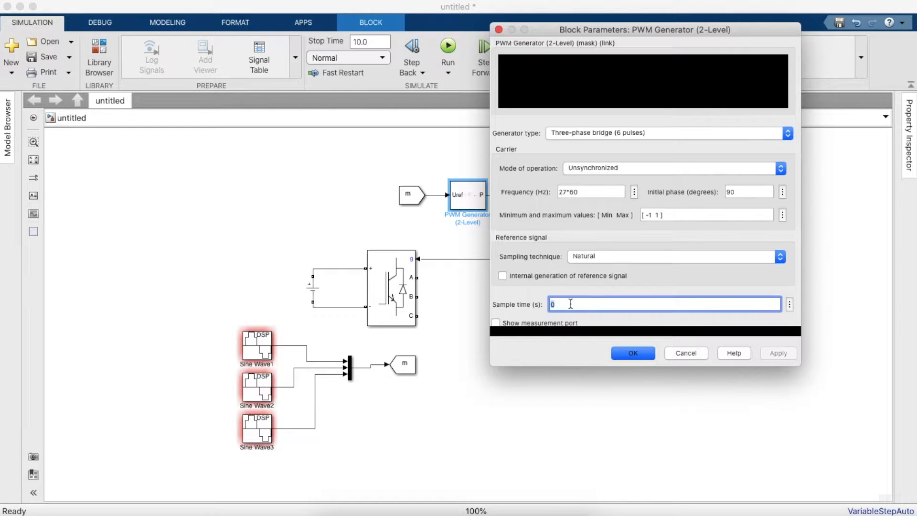
{"action": "key", "text": "BackSpace"}
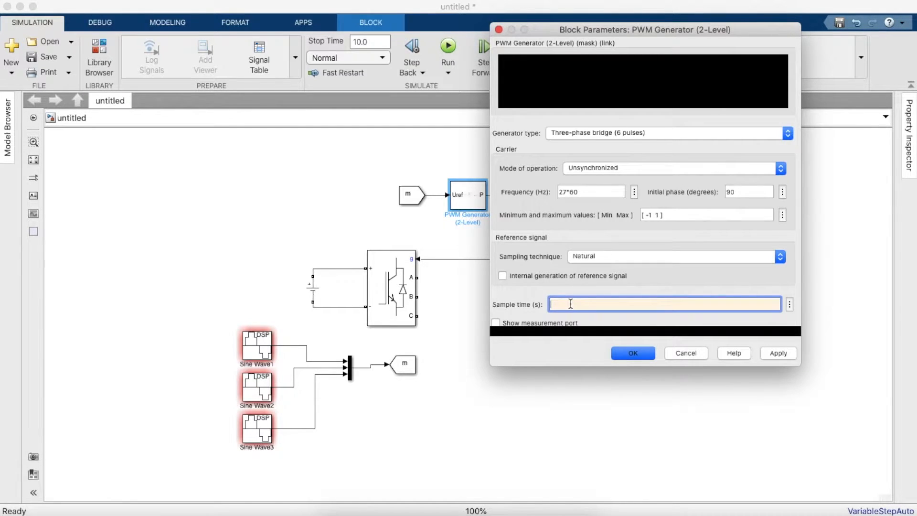
{"action": "type", "text": "T_sam"}
{"action": "key", "text": "BackSpace"}
{"action": "key", "text": "BackSpace"}
{"action": "key", "text": "BackSpace"}
{"action": "type", "text": "Sample"}
{"action": "left_click", "coordinate": [633, 353]}
Step: Set the sample time of the Sine Wave2 block to T
{"action": "left_click", "coordinate": [262, 377]}
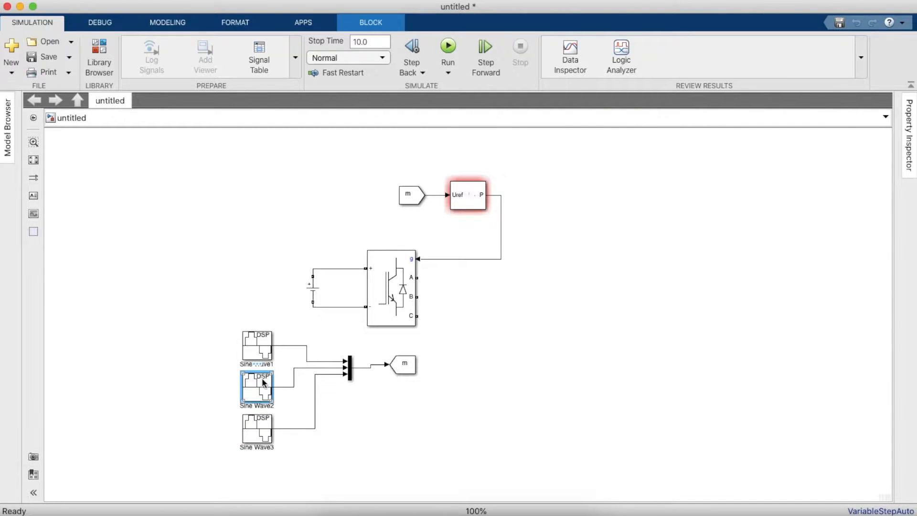
{"action": "double_click", "coordinate": [261, 385]}
{"action": "double_click", "coordinate": [367, 365]}
{"action": "key", "text": "BackSpace"}
{"action": "type", "text": "T"}
{"action": "key", "text": "Escape"}
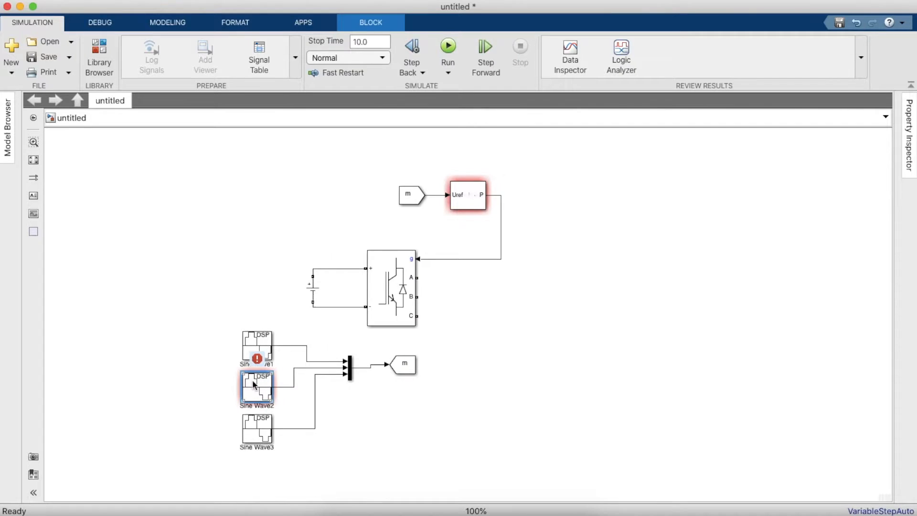
{"action": "double_click", "coordinate": [253, 379]}
{"action": "double_click", "coordinate": [380, 364]}
{"action": "left_click", "coordinate": [406, 462]}
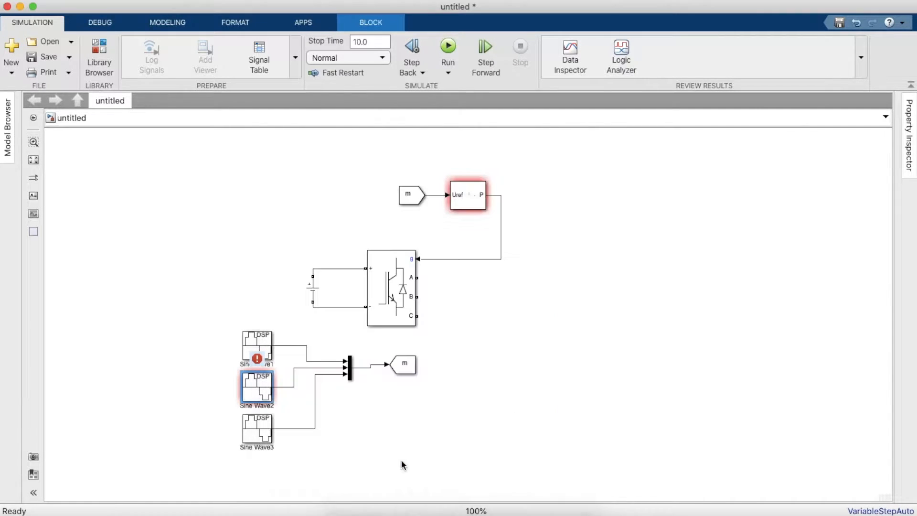
Step: Set the sample time of the Sine Wave3 block to T
{"action": "left_click", "coordinate": [259, 425]}
{"action": "double_click", "coordinate": [259, 424]}
{"action": "double_click", "coordinate": [365, 366]}
{"action": "key", "text": "BackSpace"}
{"action": "type", "text": "T"}
{"action": "key", "text": "Return"}
Step: Set the sample time of the Sine Wave1 block to T
{"action": "left_click", "coordinate": [256, 347]}
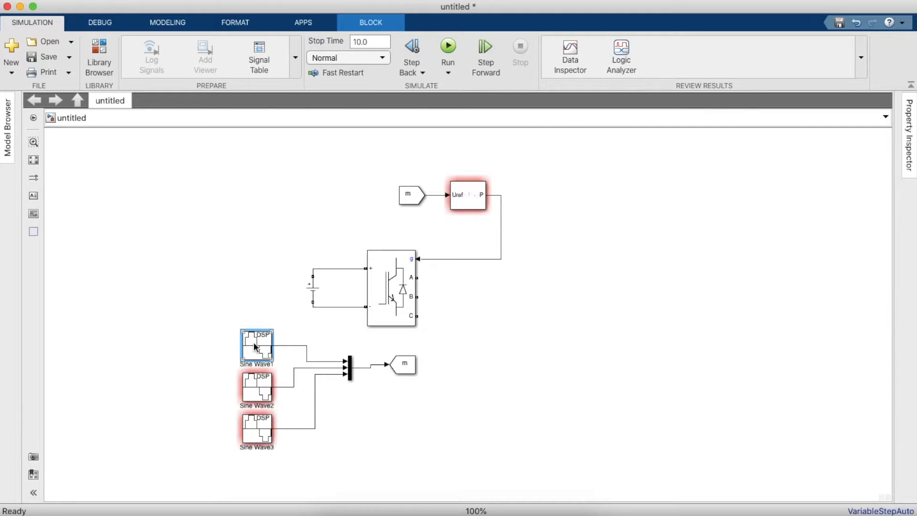
{"action": "double_click", "coordinate": [256, 347]}
{"action": "double_click", "coordinate": [391, 365]}
{"action": "key", "text": "BackSpace"}
{"action": "type", "text": "T"}
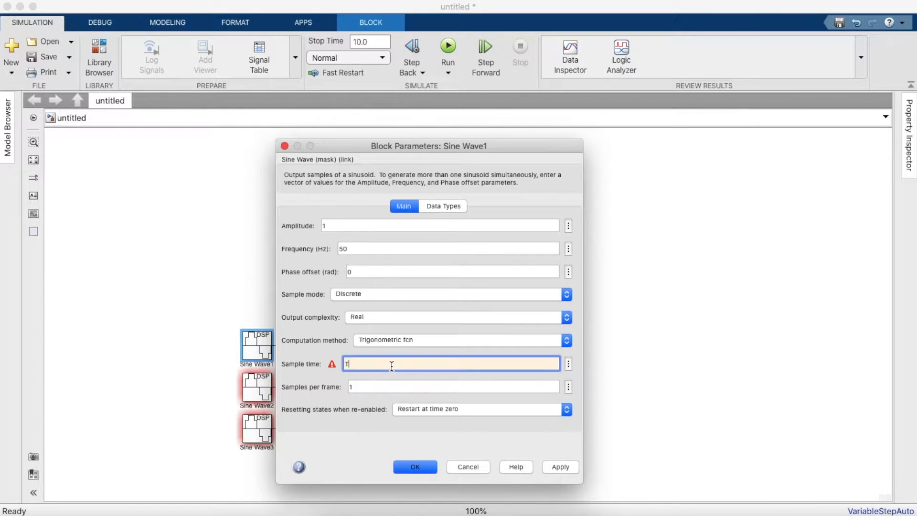
{"action": "key", "text": "Return"}
Step: Replace the PWM Generator's sample time with T
{"action": "left_click", "coordinate": [459, 206]}
{"action": "double_click", "coordinate": [457, 211]}
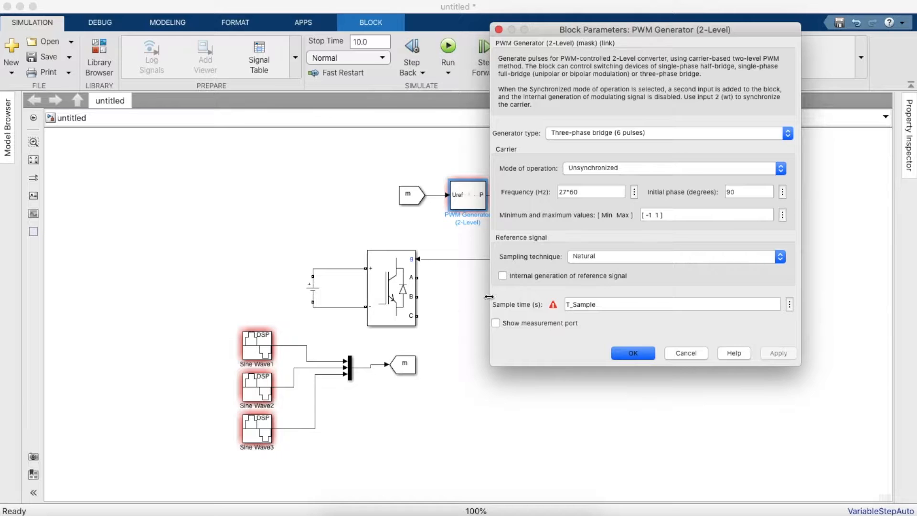
{"action": "double_click", "coordinate": [581, 305]}
{"action": "key", "text": "BackSpace"}
{"action": "type", "text": "T"}
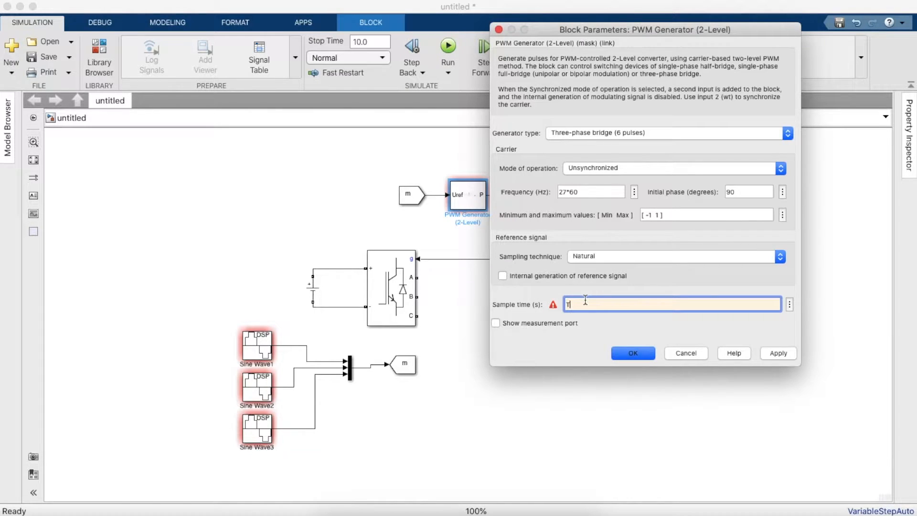
Step: Set the PWM Generator's carrier frequency to F and accept its block parameters
{"action": "left_click", "coordinate": [583, 192]}
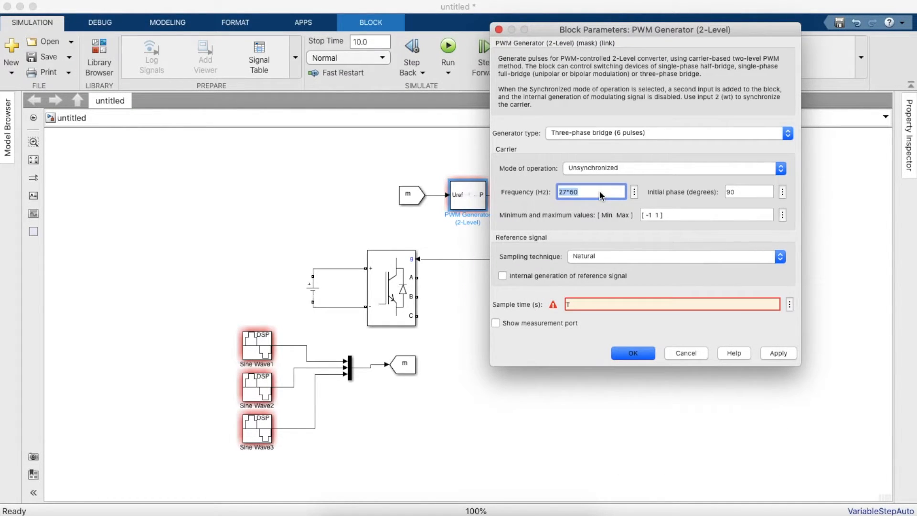
{"action": "key", "text": "BackSpace"}
{"action": "type", "text": "F"}
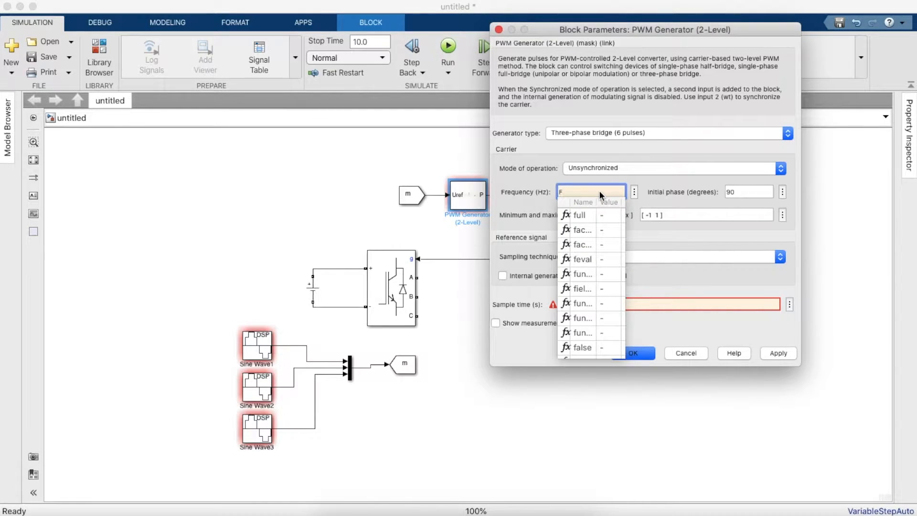
{"action": "left_click", "coordinate": [646, 355]}
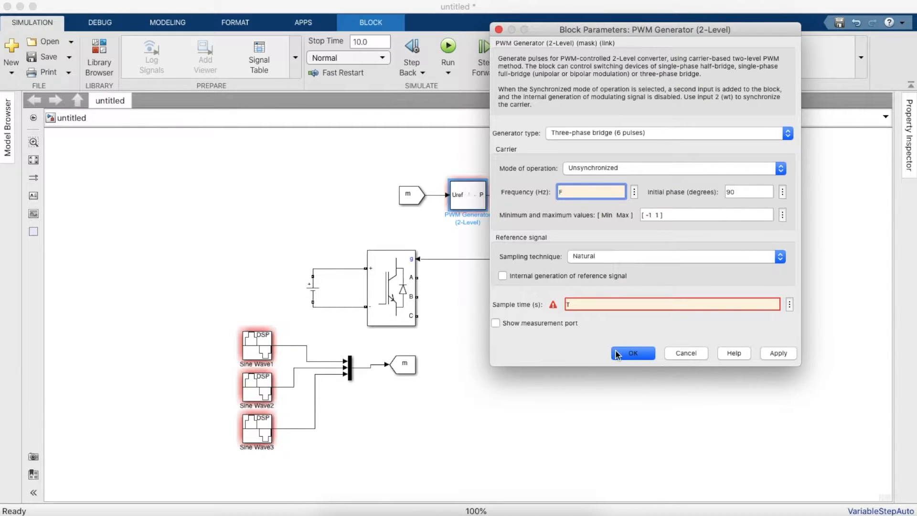
{"action": "left_click", "coordinate": [627, 352]}
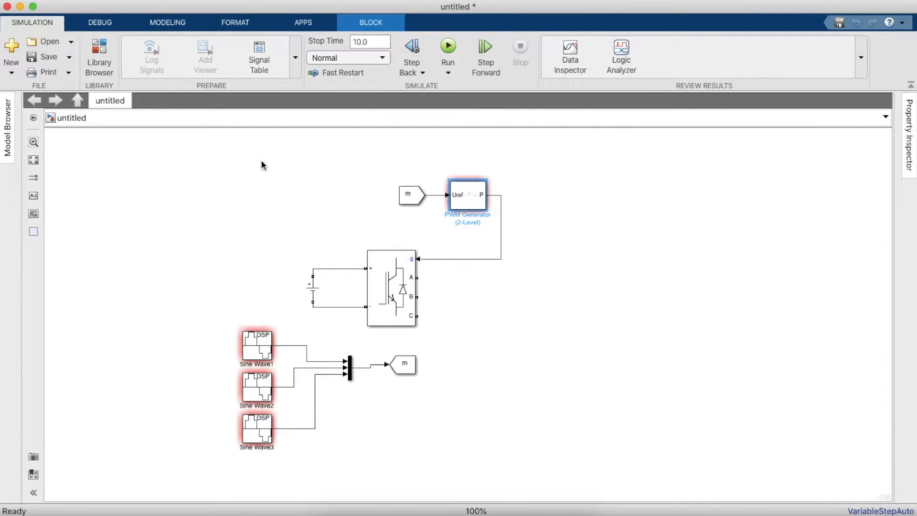
Step: Find the powergui block in the block library and place it in the empty area above the DC source
{"action": "left_click", "coordinate": [99, 60]}
{"action": "double_click", "coordinate": [490, 109]}
{"action": "key", "text": "BackSpace"}
{"action": "type", "text": "Gui"}
{"action": "key", "text": "Return"}
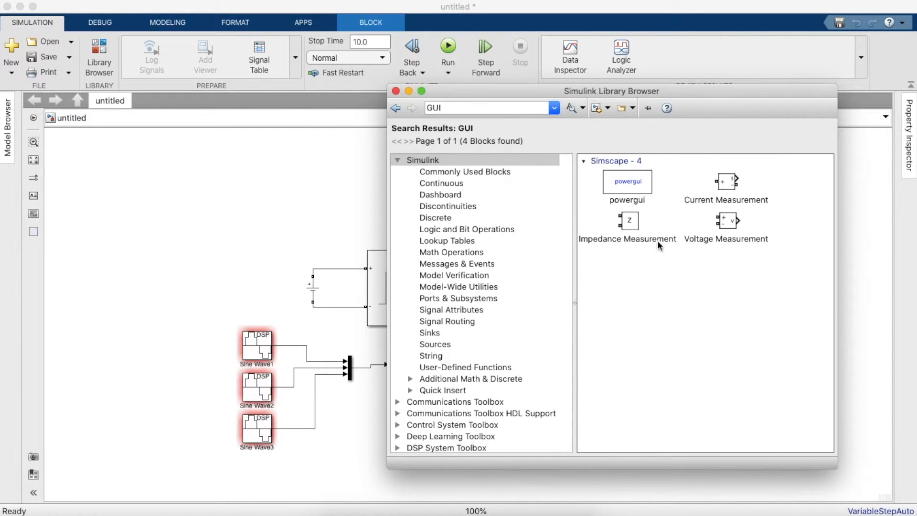
{"action": "left_click", "coordinate": [641, 184]}
{"action": "left_click_drag", "start_coordinate": [641, 184], "coordinate": [224, 173]}
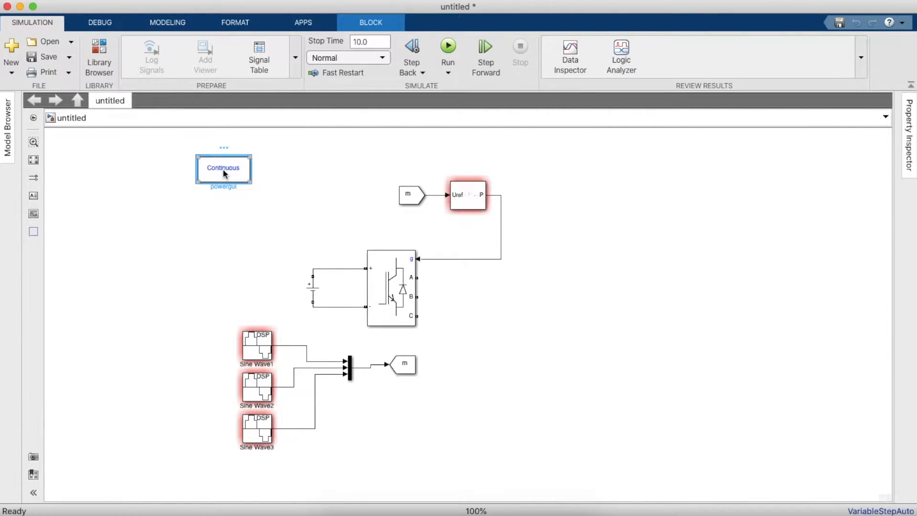
Step: Set the powergui block's simulation type to Discrete with a sample time of T
{"action": "double_click", "coordinate": [223, 169]}
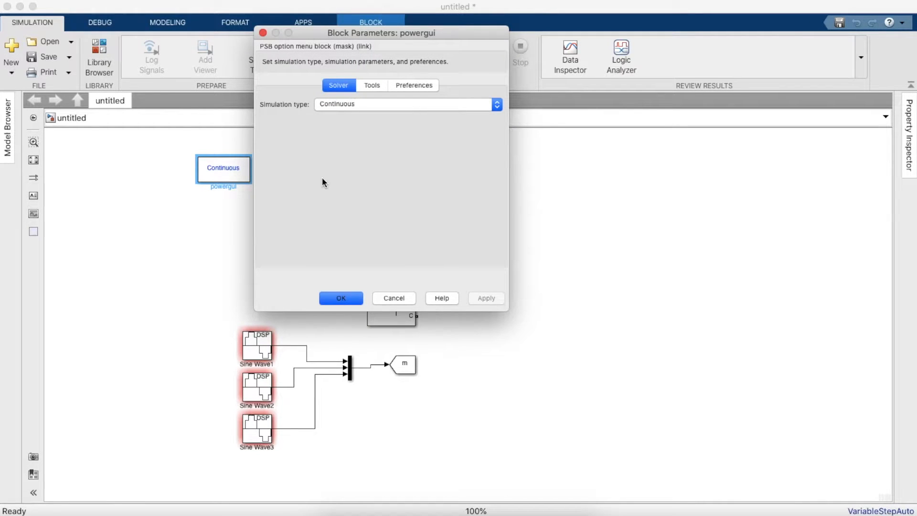
{"action": "left_click", "coordinate": [384, 102]}
{"action": "left_click", "coordinate": [383, 114]}
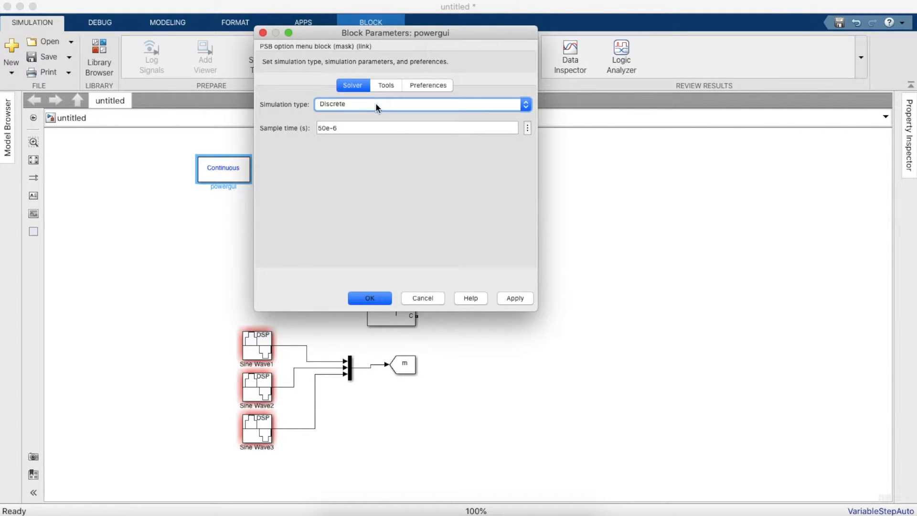
{"action": "key", "text": "Tab"}
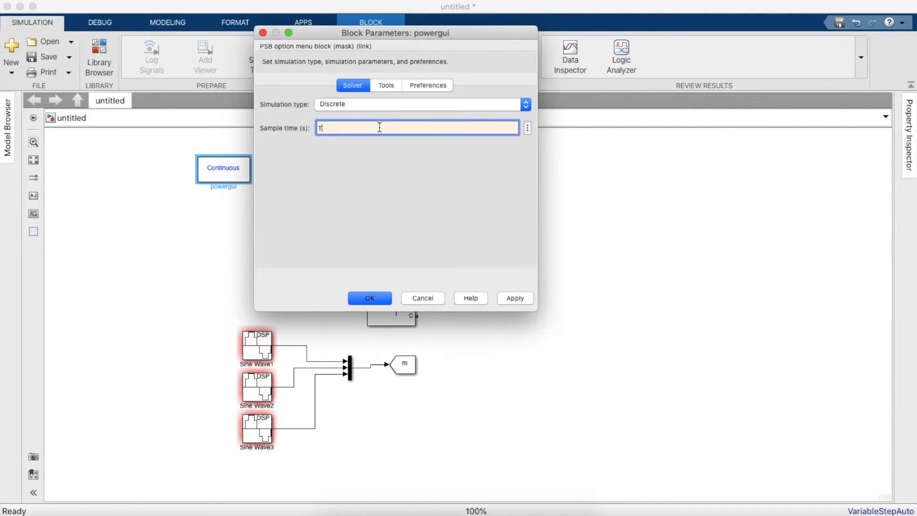
{"action": "key", "text": "Return"}
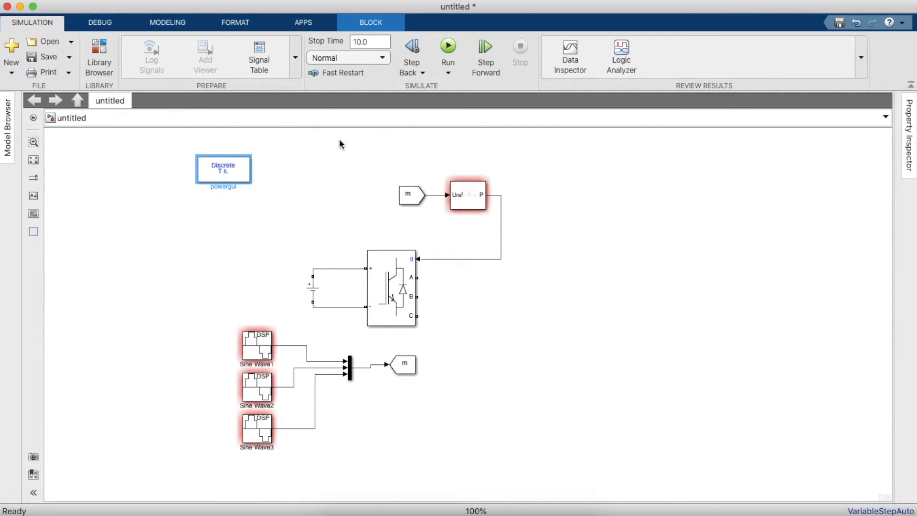
Step: Add a Three-Phase Series RLC Branch block from the library and wire its inputs to the inverter's A, B and C outputs
{"action": "left_click", "coordinate": [99, 58]}
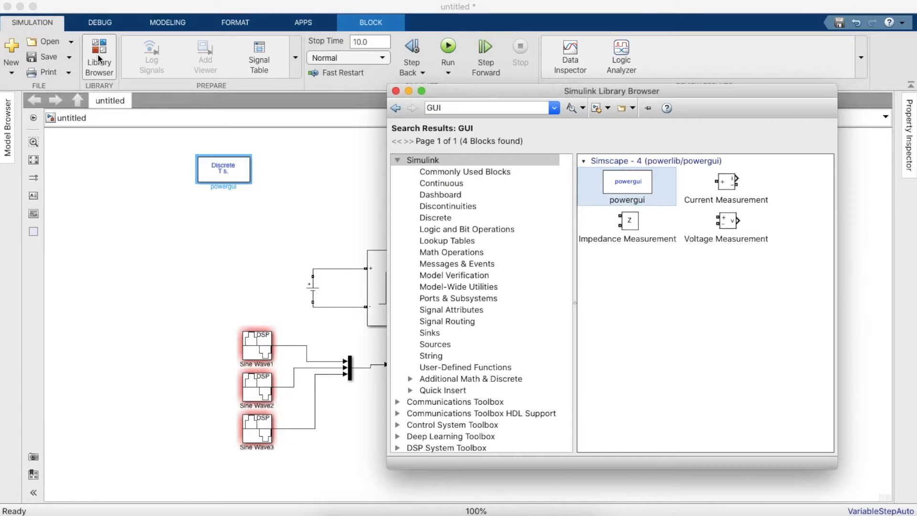
{"action": "left_click", "coordinate": [471, 109]}
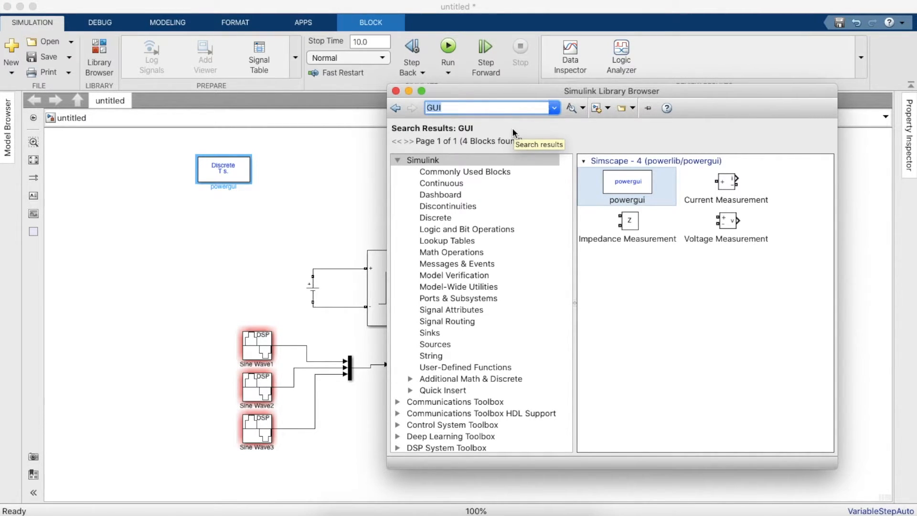
{"action": "key", "text": "BackSpace"}
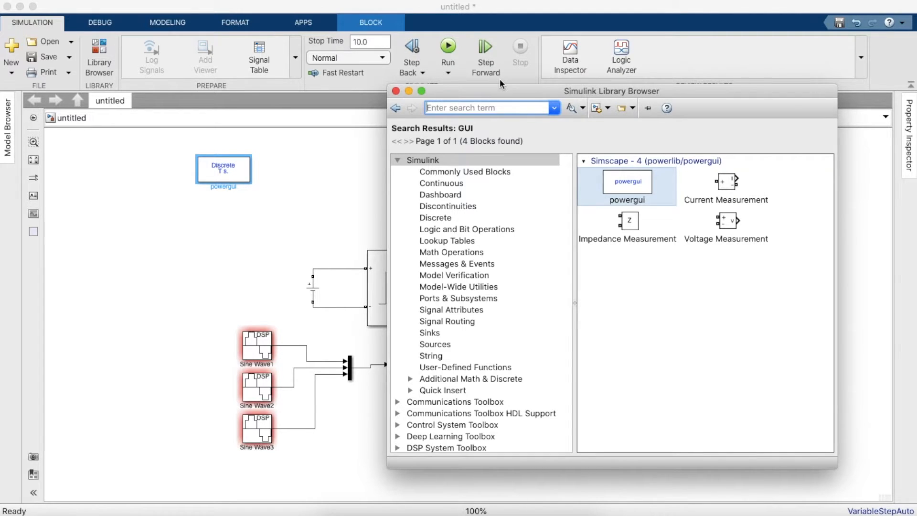
{"action": "type", "text": "Three-"}
{"action": "key", "text": "Down"}
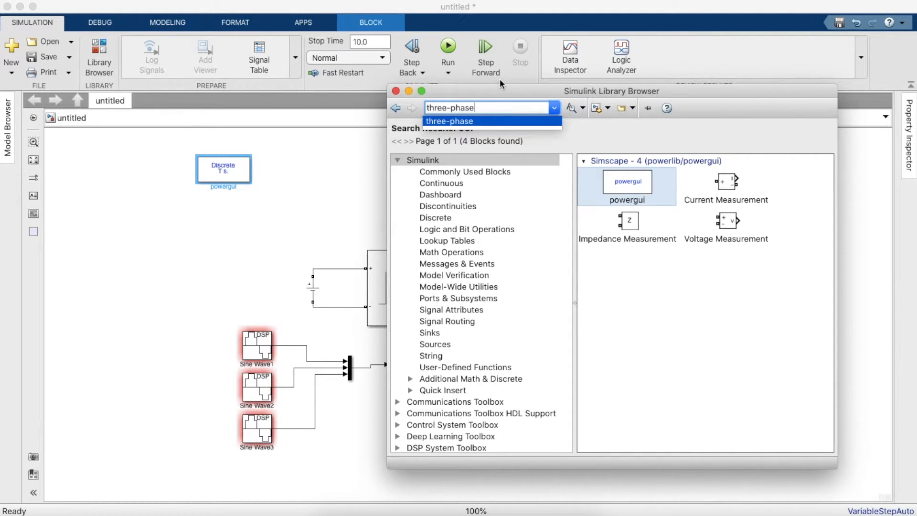
{"action": "type", "text": "R"}
{"action": "key", "text": "BackSpace"}
{"action": "type", "text": "Series"}
{"action": "key", "text": "Return"}
{"action": "left_click_drag", "start_coordinate": [614, 192], "coordinate": [328, 214]}
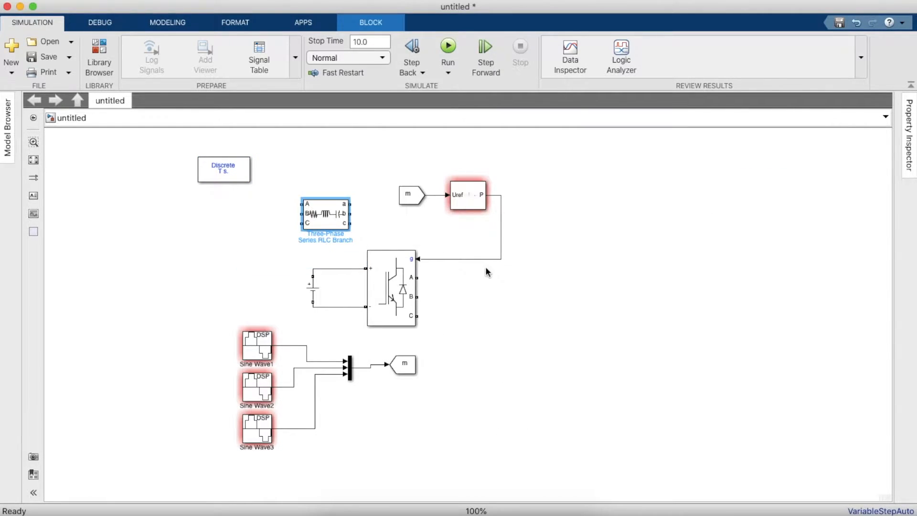
{"action": "mouse_move", "coordinate": [345, 220]}
{"action": "left_mouse_down"}
{"action": "mouse_move", "coordinate": [502, 317]}
{"action": "mouse_move", "coordinate": [528, 299]}
{"action": "mouse_move", "coordinate": [418, 277]}
{"action": "mouse_move", "coordinate": [486, 294]}
{"action": "mouse_move", "coordinate": [423, 319]}
{"action": "left_mouse_up"}
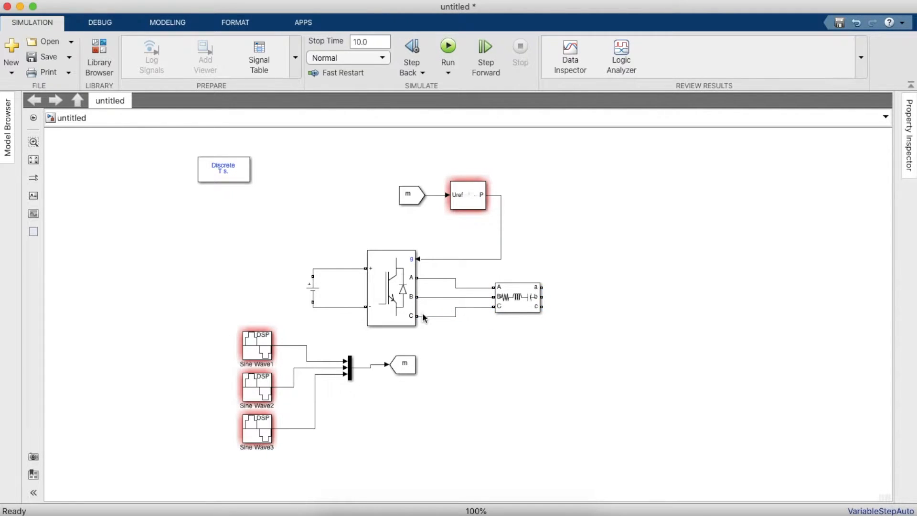
Step: Set the Three-Phase Series RLC Branch's branch type to RL and its resistance to R
{"action": "left_click", "coordinate": [526, 298]}
{"action": "double_click", "coordinate": [522, 299]}
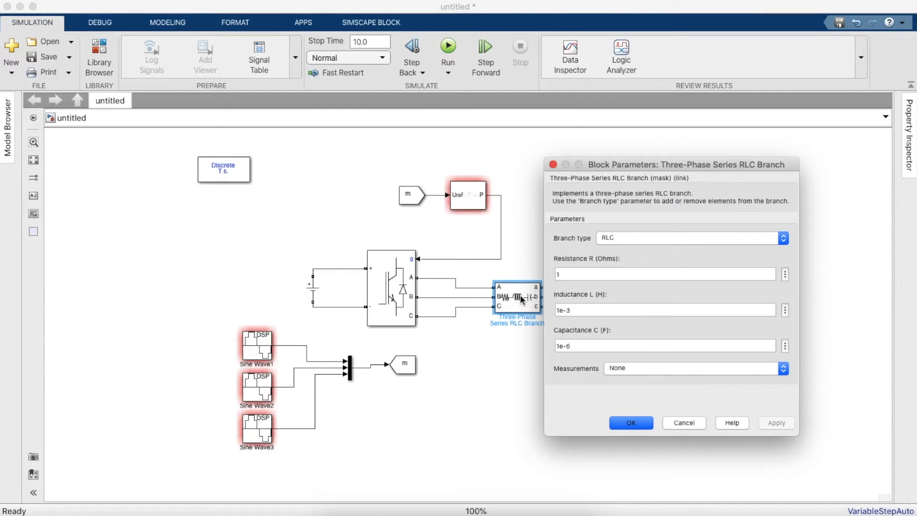
{"action": "left_click", "coordinate": [666, 239]}
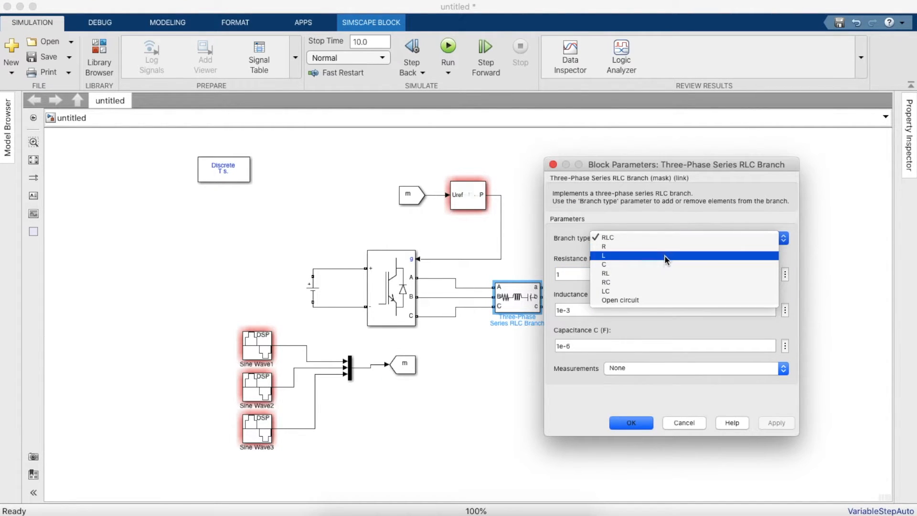
{"action": "left_click", "coordinate": [664, 271]}
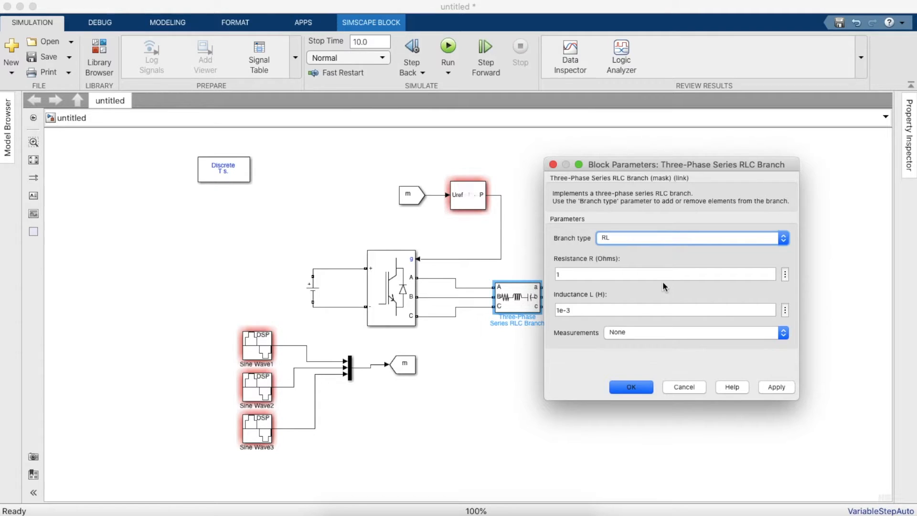
{"action": "left_click", "coordinate": [699, 269]}
{"action": "key", "text": "BackSpace"}
{"action": "type", "text": "RL"}
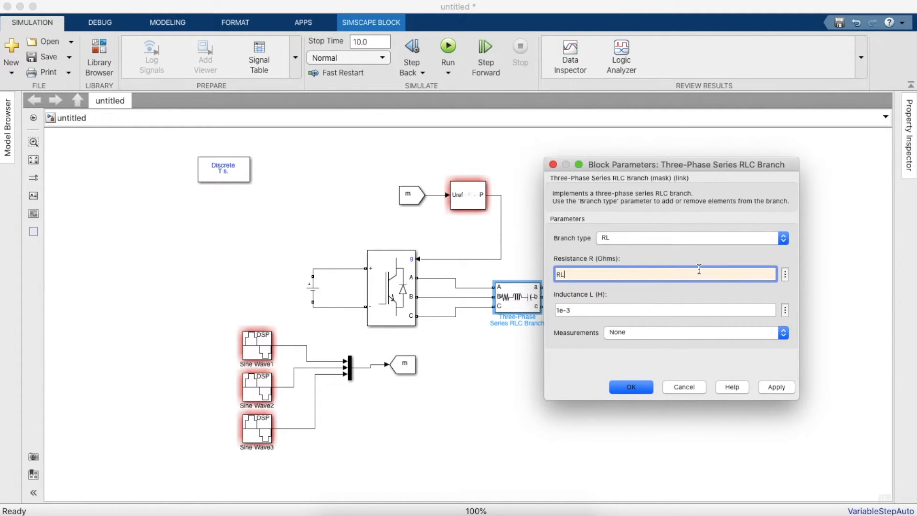
{"action": "left_click", "coordinate": [653, 279]}
{"action": "double_click", "coordinate": [662, 306]}
{"action": "left_click", "coordinate": [686, 273]}
{"action": "key", "text": "BackSpace"}
Step: Set the RL branch's inductance to L and accept its block parameters
{"action": "double_click", "coordinate": [665, 309]}
{"action": "type", "text": "L"}
{"action": "left_click", "coordinate": [642, 362]}
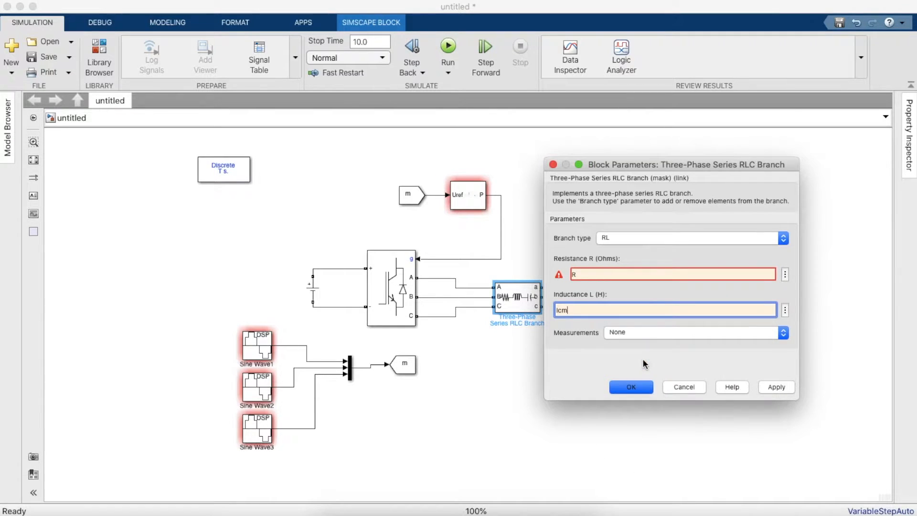
{"action": "key", "text": "BackSpace"}
{"action": "key", "text": "BackSpace"}
{"action": "key", "text": "BackSpace"}
{"action": "type", "text": "L"}
{"action": "left_click", "coordinate": [655, 285]}
{"action": "left_click", "coordinate": [631, 386]}
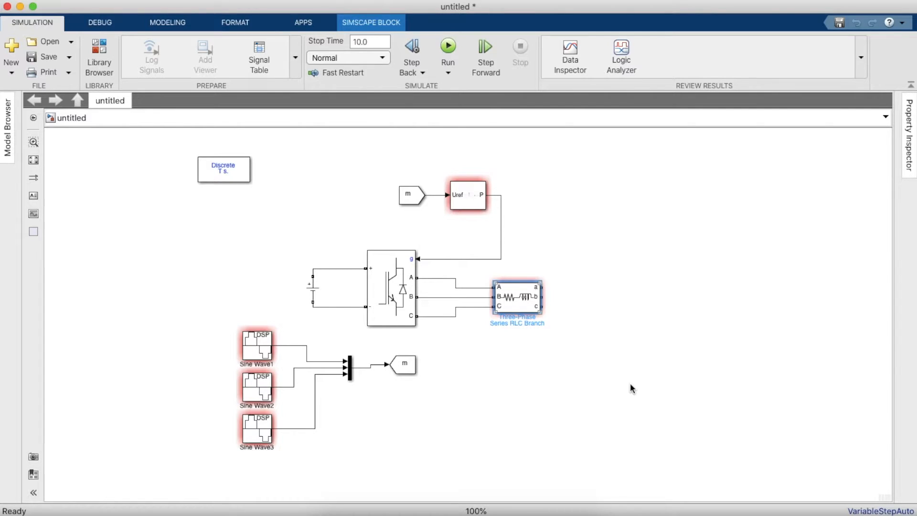
Step: Place a vertically rotated copy of the RL branch on its output side and configure the copy as an RC branch
{"action": "mouse_move", "coordinate": [520, 301]}
{"action": "left_click_drag", "start_coordinate": [521, 301], "coordinate": [609, 353]}
{"action": "key", "text": "ctrl+r"}
{"action": "double_click", "coordinate": [609, 353]}
{"action": "type", "text": "-"}
{"action": "type", "text": "1"}
{"action": "type", "text": "e-3"}
{"action": "key", "text": "Return"}
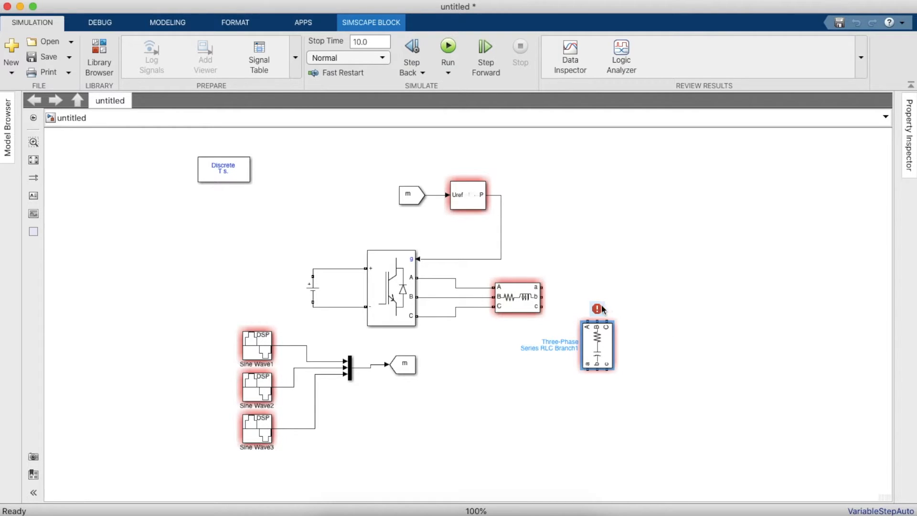
Step: Wire the RL branch's a, b and c outputs to the RC branch's inputs and join the RC branch's free terminals together
{"action": "mouse_move", "coordinate": [588, 320]}
{"action": "left_mouse_down"}
{"action": "mouse_move", "coordinate": [545, 310]}
{"action": "mouse_move", "coordinate": [543, 288]}
{"action": "mouse_move", "coordinate": [597, 319]}
{"action": "left_mouse_up"}
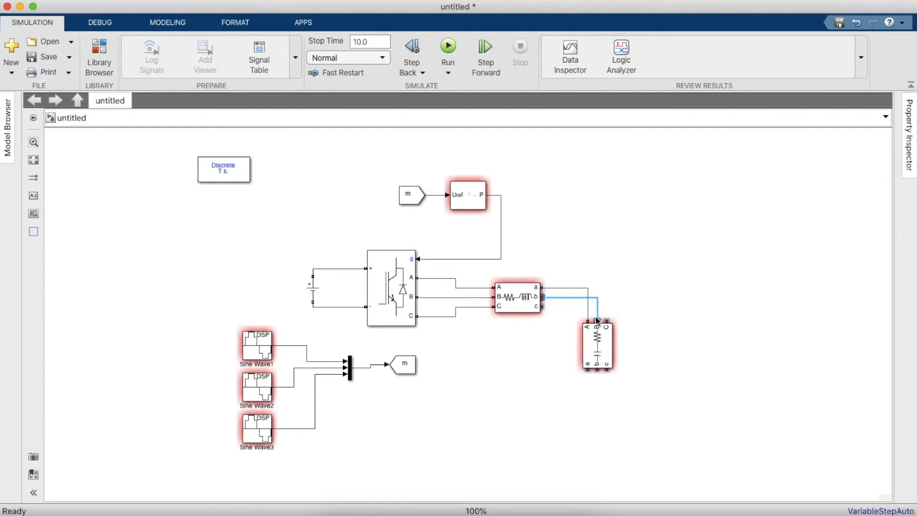
{"action": "left_click_drag", "start_coordinate": [544, 307], "coordinate": [606, 316]}
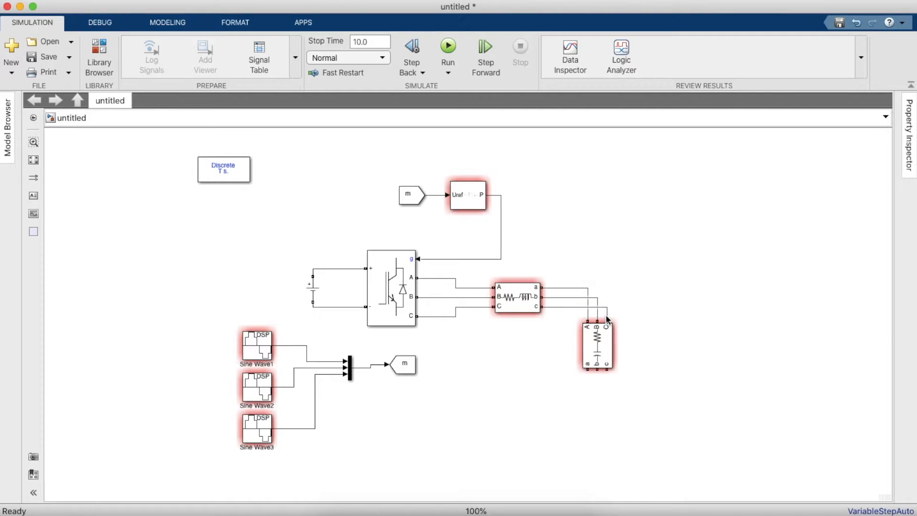
{"action": "mouse_move", "coordinate": [591, 373]}
{"action": "left_mouse_down"}
{"action": "mouse_move", "coordinate": [605, 372]}
{"action": "mouse_move", "coordinate": [597, 376]}
{"action": "left_mouse_up"}
Step: Search the block library for "three-phase" and place a Three-Phase Series RLC Load block beyond the RC branch
{"action": "left_click", "coordinate": [105, 55]}
{"action": "triple_click", "coordinate": [528, 107]}
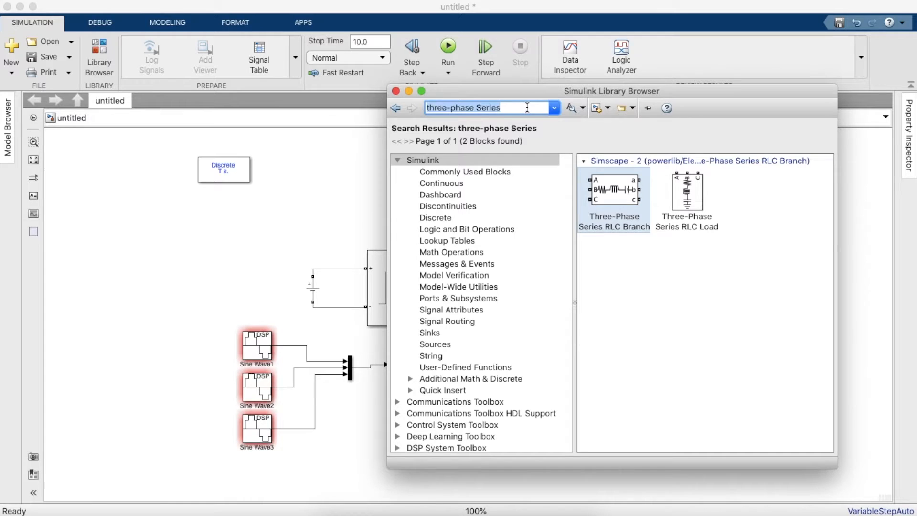
{"action": "left_click", "coordinate": [527, 107]}
{"action": "key", "text": "BackSpace"}
{"action": "key", "text": "BackSpace"}
{"action": "key", "text": "BackSpace"}
{"action": "key", "text": "BackSpace"}
{"action": "key", "text": "BackSpace"}
{"action": "key", "text": "BackSpace"}
{"action": "key", "text": "BackSpace"}
{"action": "key", "text": "Return"}
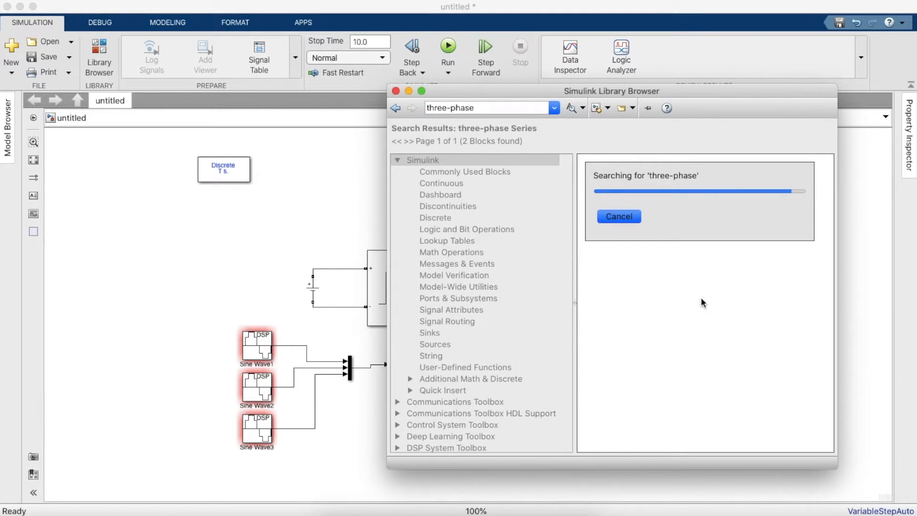
{"action": "scroll", "coordinate": [702, 301], "scroll_direction": "down", "scroll_amount": 15}
{"action": "scroll", "coordinate": [703, 306], "scroll_direction": "up", "scroll_amount": 10}
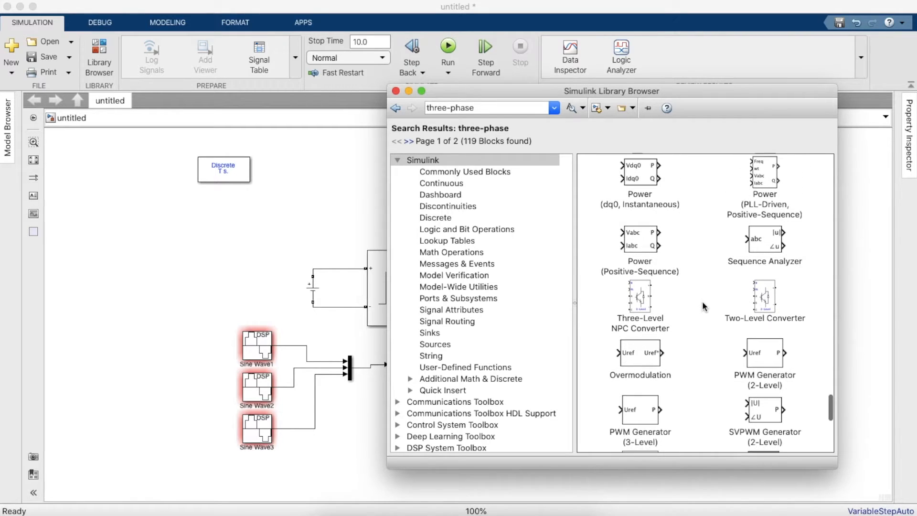
{"action": "scroll", "coordinate": [702, 306], "scroll_direction": "up", "scroll_amount": 6}
{"action": "scroll", "coordinate": [704, 318], "scroll_direction": "up", "scroll_amount": 5}
{"action": "scroll", "coordinate": [704, 324], "scroll_direction": "up", "scroll_amount": 1}
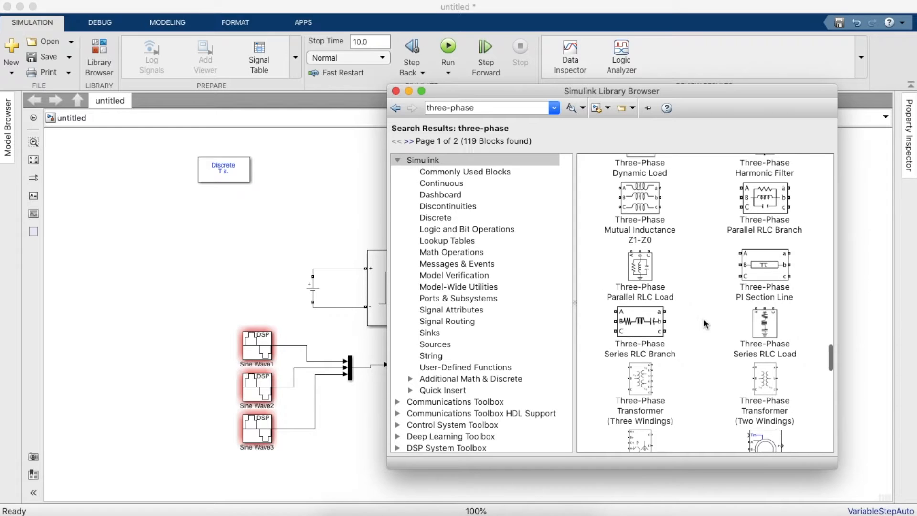
{"action": "scroll", "coordinate": [704, 318], "scroll_direction": "up", "scroll_amount": 1}
{"action": "left_click_drag", "start_coordinate": [759, 333], "coordinate": [856, 328]}
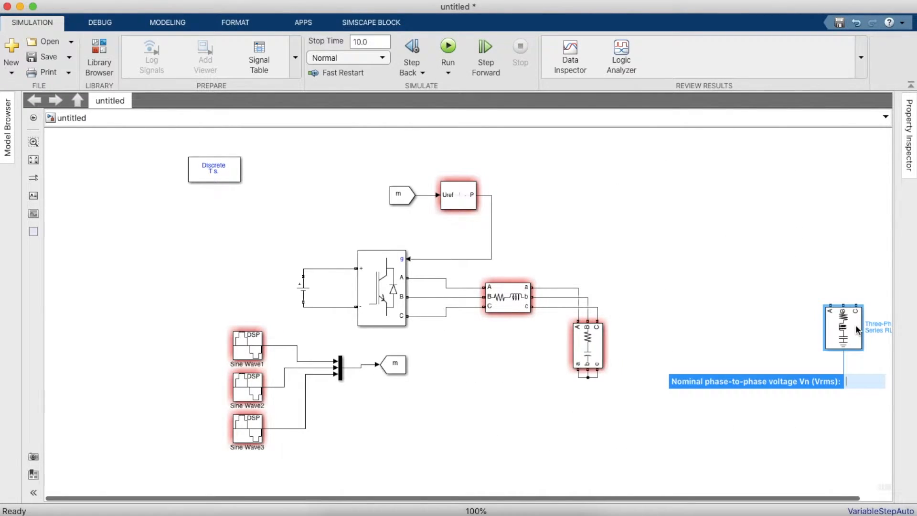
{"action": "left_click_drag", "start_coordinate": [856, 325], "coordinate": [821, 320]}
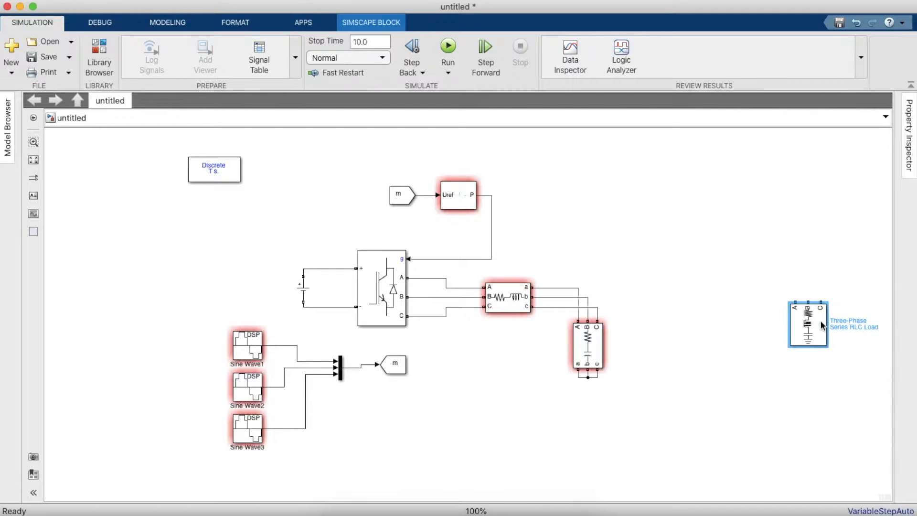
Step: Set the three-phase load to 380 V, 50 Hz, zero inductive and capacitive reactive power, and move it closer to the RC branch
{"action": "double_click", "coordinate": [821, 320]}
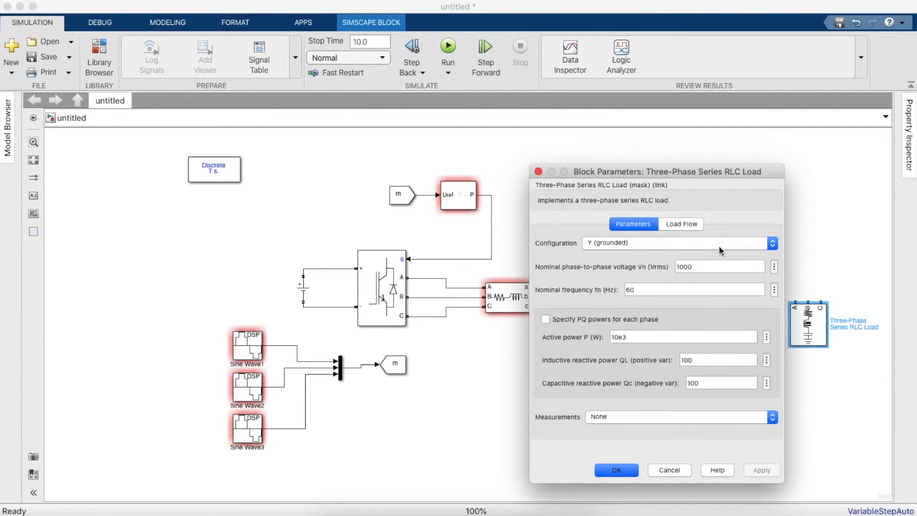
{"action": "double_click", "coordinate": [733, 266]}
{"action": "type", "text": "380"}
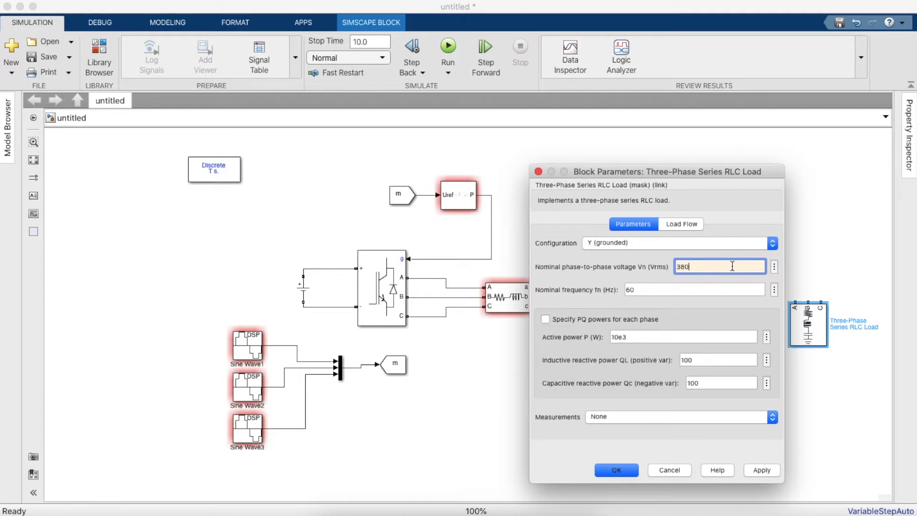
{"action": "double_click", "coordinate": [702, 289]}
{"action": "type", "text": "50"}
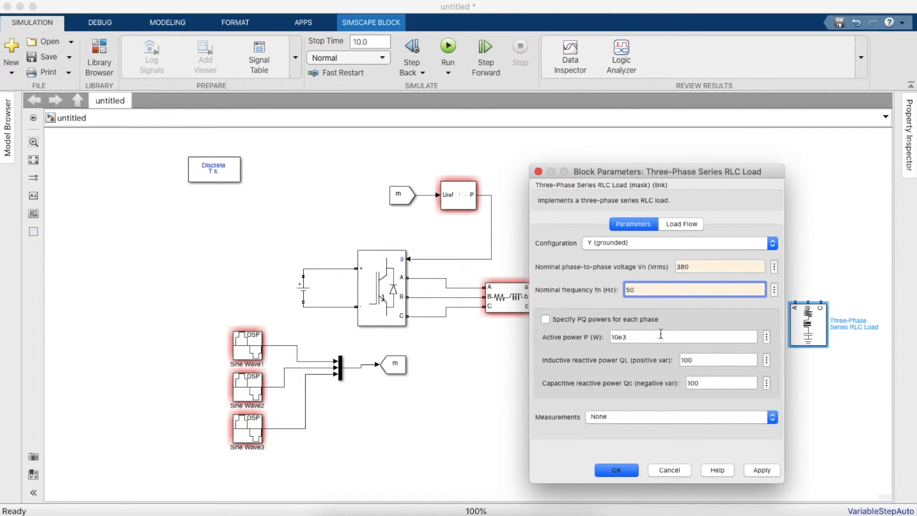
{"action": "double_click", "coordinate": [710, 361]}
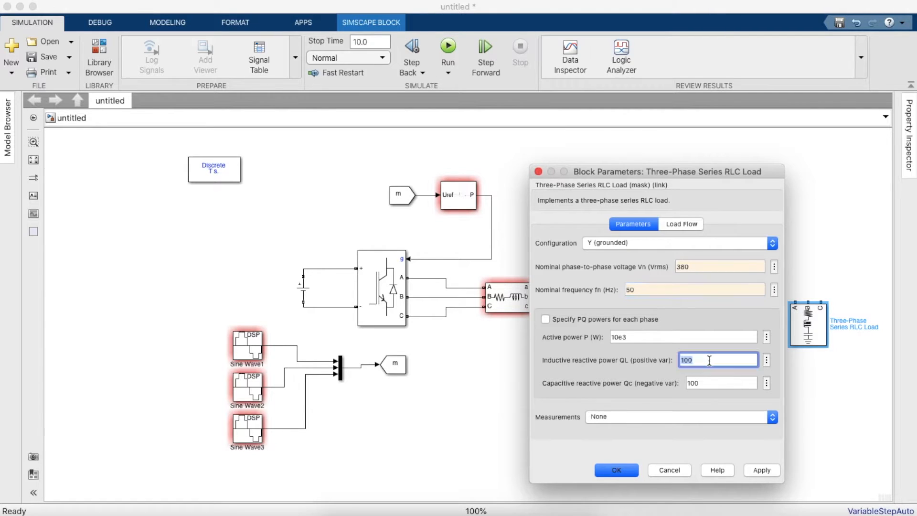
{"action": "type", "text": "0"}
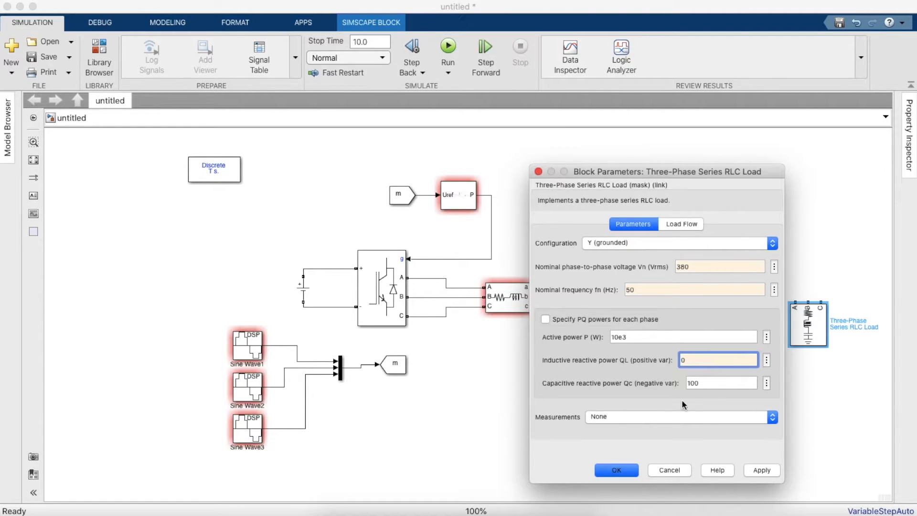
{"action": "double_click", "coordinate": [704, 386]}
{"action": "type", "text": "0"}
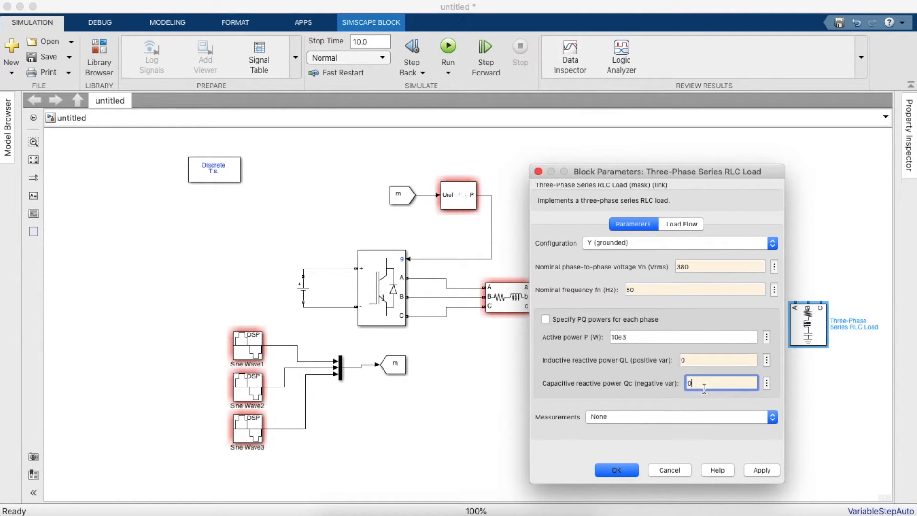
{"action": "left_click", "coordinate": [634, 471]}
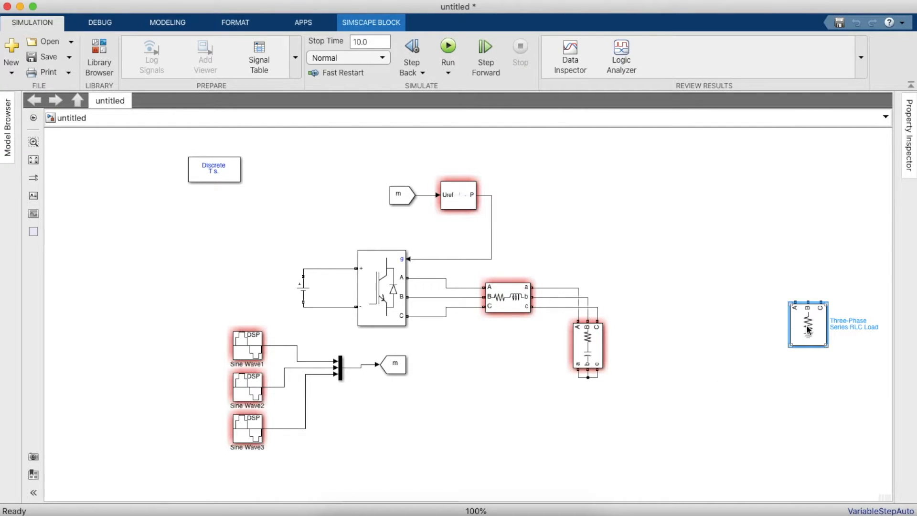
{"action": "left_click_drag", "start_coordinate": [792, 329], "coordinate": [751, 348]}
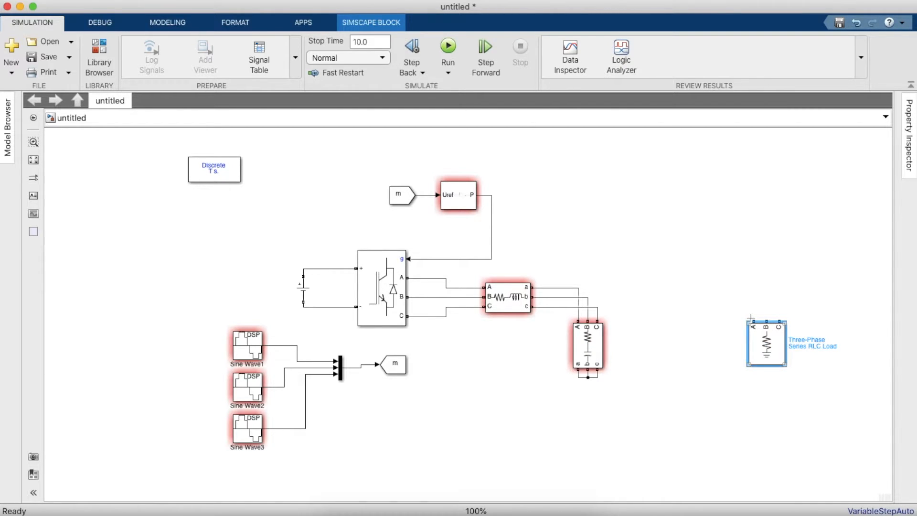
Step: Find a Ground block in the block library, place it below the RC branch and connect it to the branch's joined terminals
{"action": "left_click", "coordinate": [107, 50]}
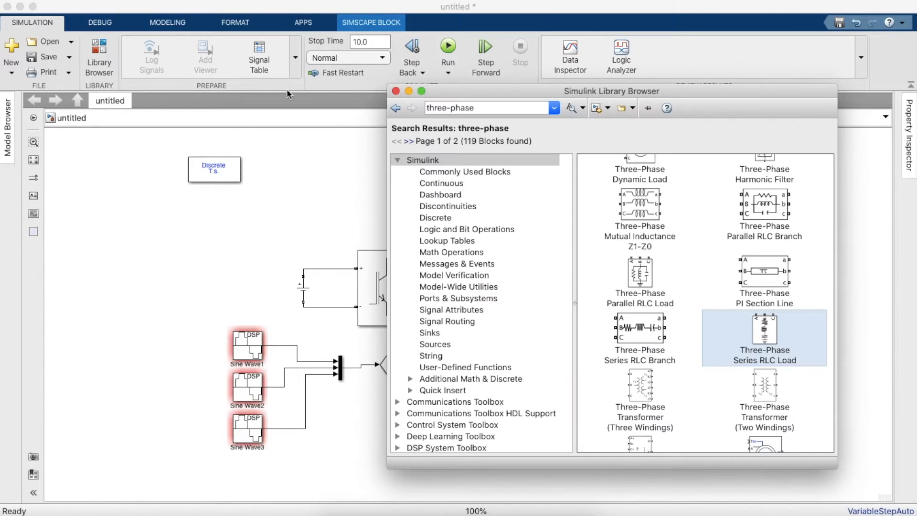
{"action": "triple_click", "coordinate": [450, 109]}
{"action": "type", "text": "groun"}
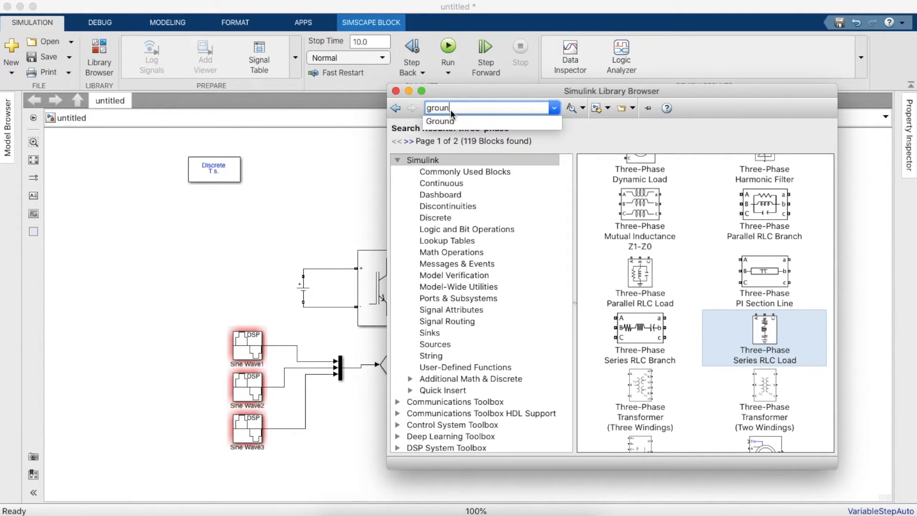
{"action": "key", "text": "Down"}
{"action": "key", "text": "Return"}
{"action": "scroll", "coordinate": [686, 268], "scroll_direction": "down", "scroll_amount": 5}
{"action": "scroll", "coordinate": [686, 268], "scroll_direction": "down", "scroll_amount": 3}
{"action": "mouse_move", "coordinate": [711, 311]}
{"action": "left_mouse_down"}
{"action": "mouse_move", "coordinate": [363, 422]}
{"action": "mouse_move", "coordinate": [589, 427]}
{"action": "mouse_move", "coordinate": [598, 424]}
{"action": "mouse_move", "coordinate": [590, 378]}
{"action": "left_mouse_up"}
{"action": "left_click_drag", "start_coordinate": [594, 418], "coordinate": [585, 419]}
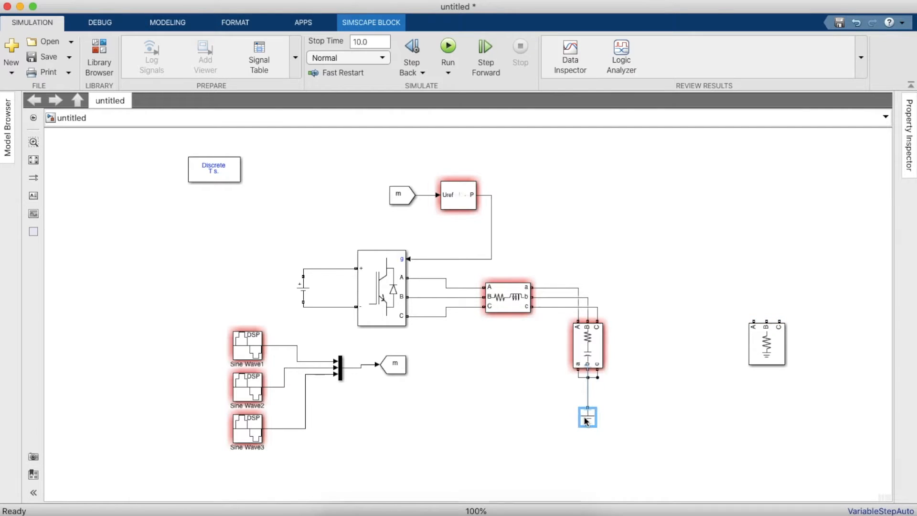
{"action": "left_click", "coordinate": [616, 400]}
Step: Search the block library for "three-phase VI" and place a Three-Phase V-I Measurement block between the RC branch and the load
{"action": "left_click", "coordinate": [99, 57]}
{"action": "left_click", "coordinate": [451, 109]}
{"action": "type", "text": "three-phase  V"}
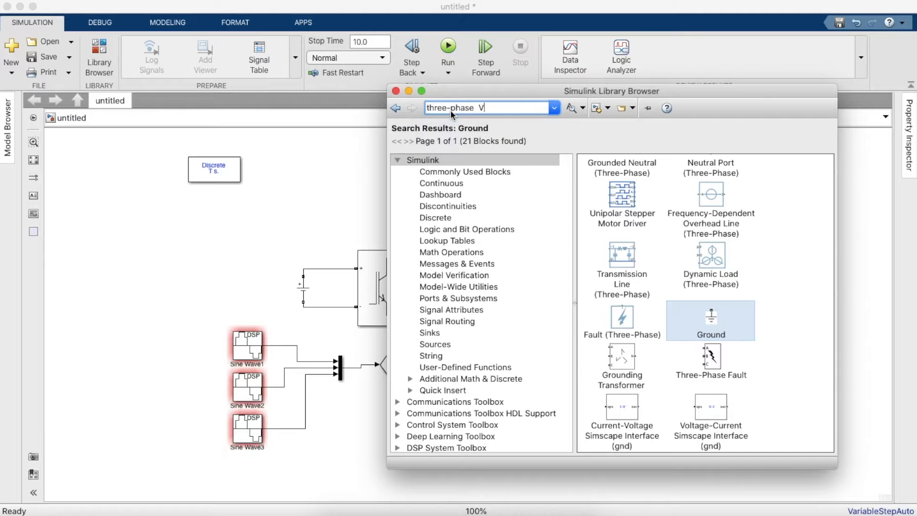
{"action": "type", "text": "I"}
{"action": "key", "text": "Return"}
{"action": "left_click", "coordinate": [609, 203]}
{"action": "left_click_drag", "start_coordinate": [613, 202], "coordinate": [313, 186]}
{"action": "left_click_drag", "start_coordinate": [486, 211], "coordinate": [685, 293]}
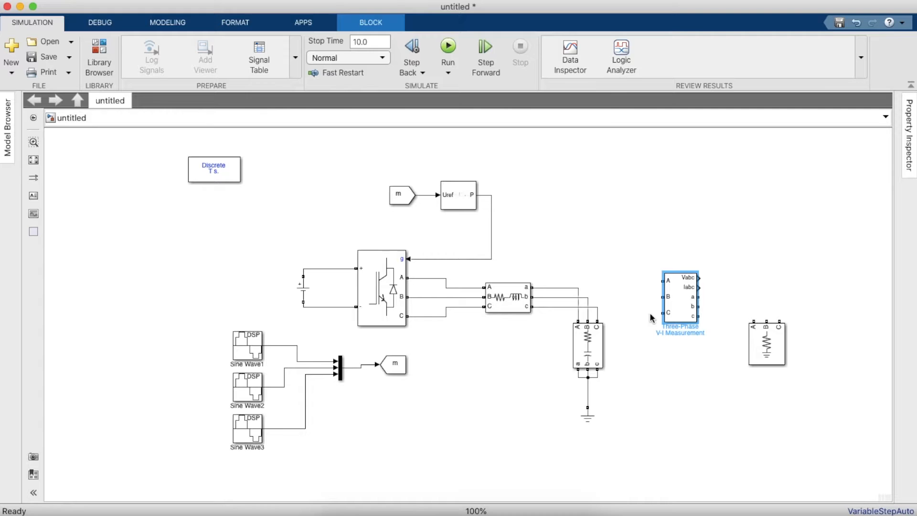
Step: Set the V-I measurement's voltage to phase-to-phase and enable signal labels for voltage (Vabc) and current (Iabc)
{"action": "double_click", "coordinate": [680, 310]}
{"action": "left_click", "coordinate": [583, 280]}
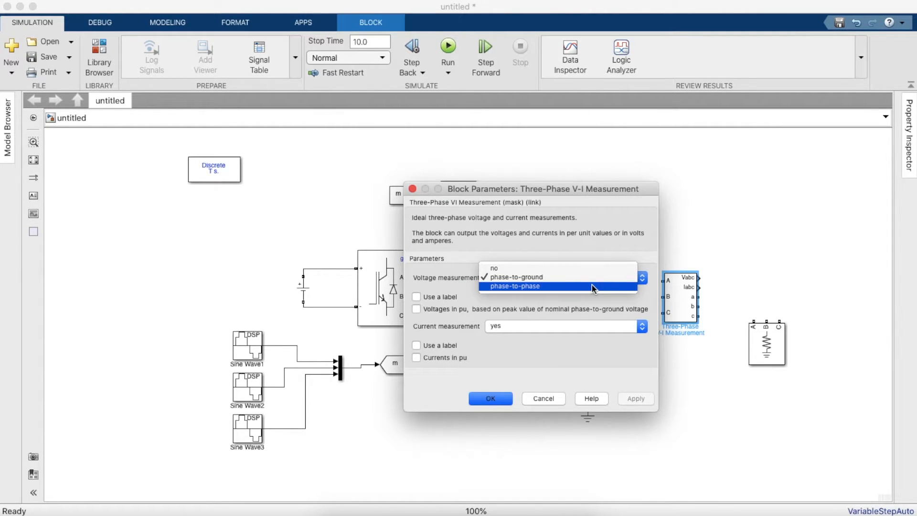
{"action": "left_click", "coordinate": [592, 285]}
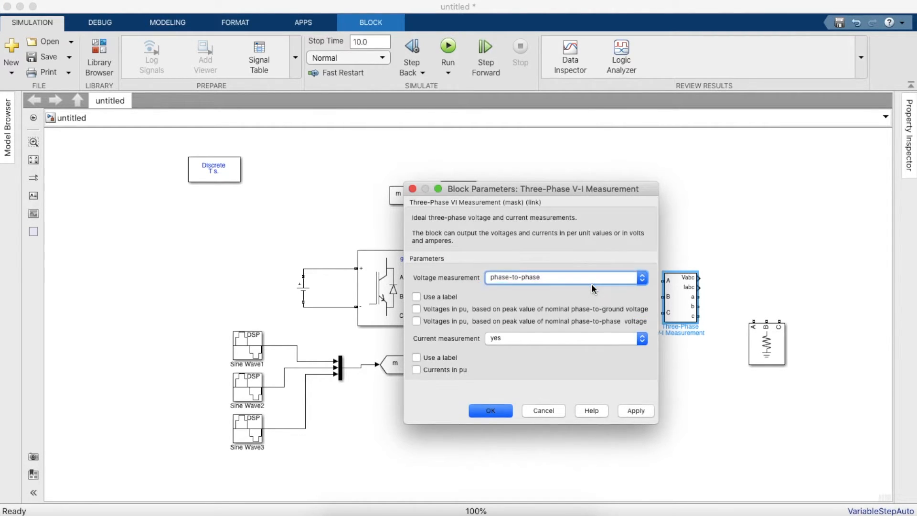
{"action": "left_click", "coordinate": [441, 298]}
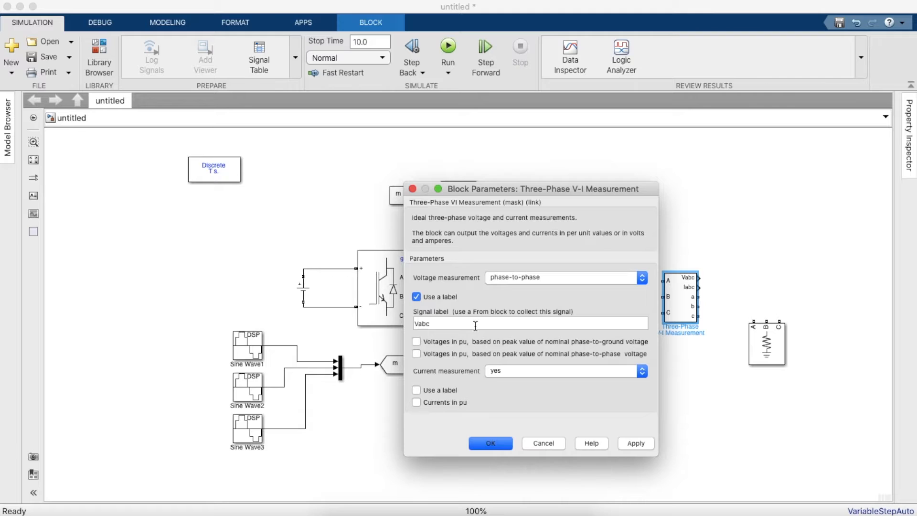
{"action": "left_click", "coordinate": [446, 389]}
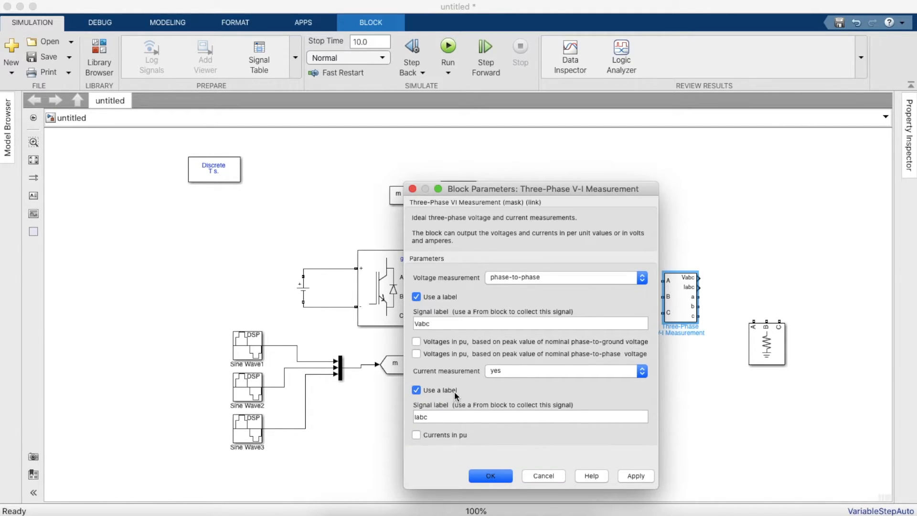
{"action": "left_click", "coordinate": [497, 480]}
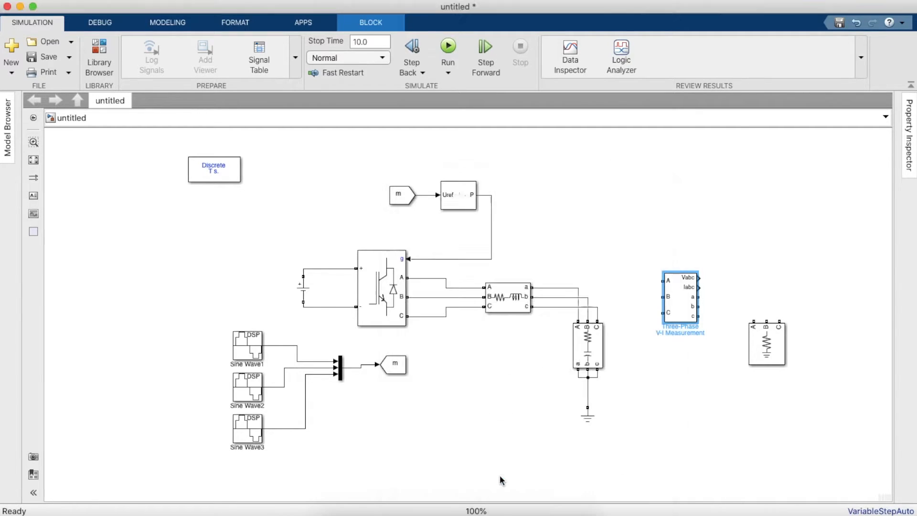
Step: Wire the V-I measurement's A, B and C inputs to the filter's phase lines and its a, b and c outputs to the load
{"action": "left_click", "coordinate": [650, 283]}
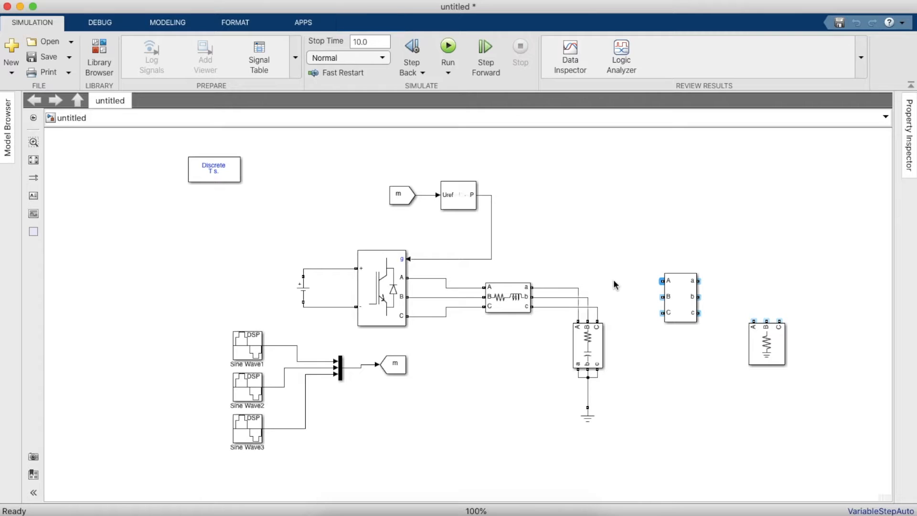
{"action": "left_click_drag", "start_coordinate": [594, 285], "coordinate": [578, 288]}
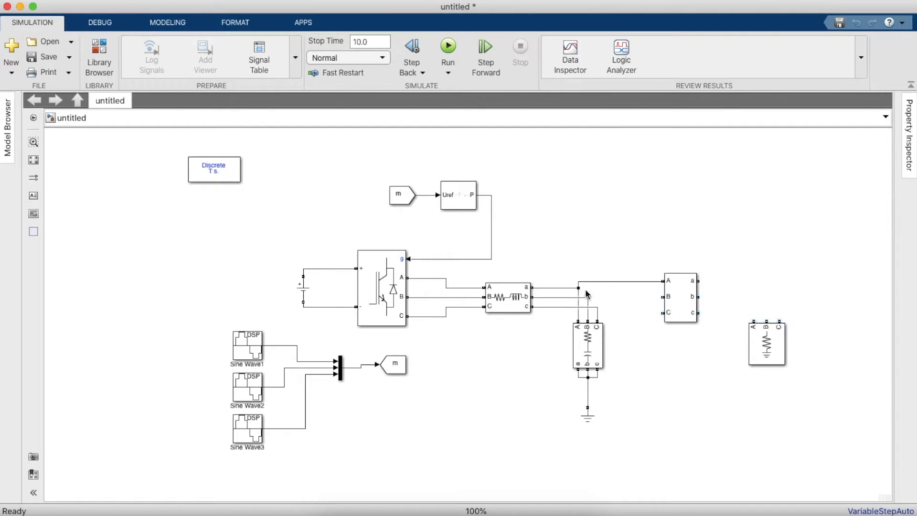
{"action": "left_click_drag", "start_coordinate": [662, 297], "coordinate": [588, 297]}
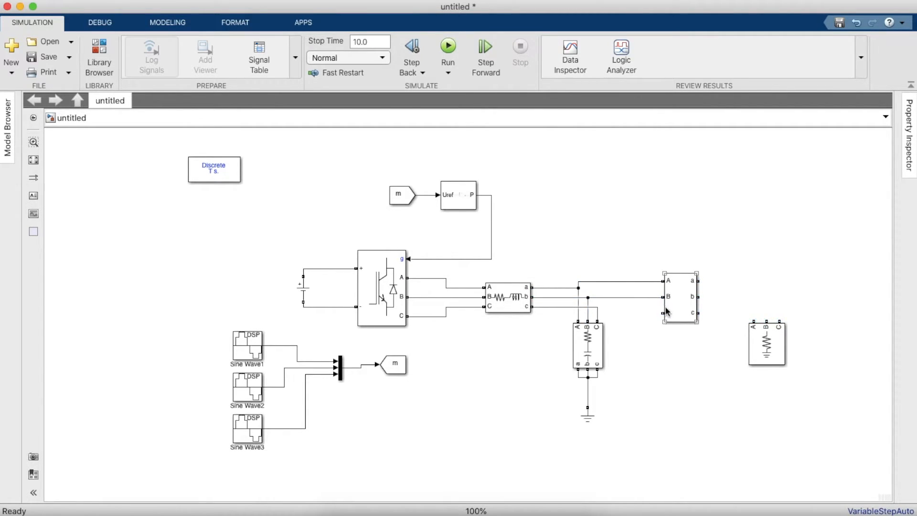
{"action": "left_click_drag", "start_coordinate": [662, 313], "coordinate": [598, 313]}
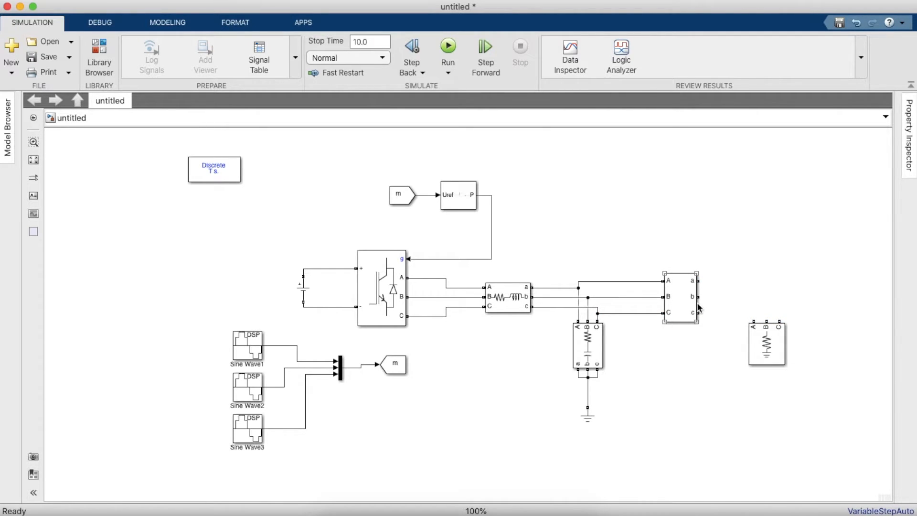
{"action": "left_click_drag", "start_coordinate": [698, 313], "coordinate": [754, 320]}
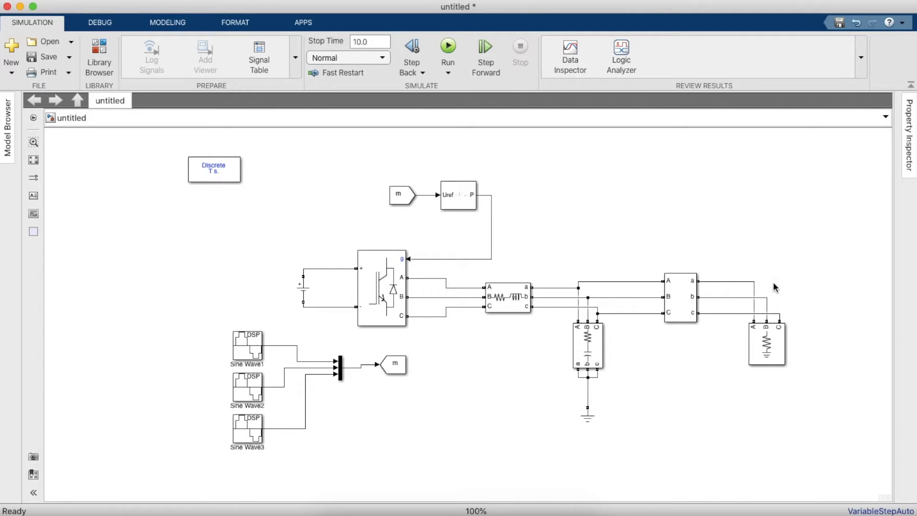
Step: Find a Scope block in the block library and place it above the output filter
{"action": "left_click", "coordinate": [105, 57]}
{"action": "left_click", "coordinate": [502, 112]}
{"action": "key", "text": "BackSpace"}
{"action": "type", "text": "Scop"}
{"action": "left_click", "coordinate": [439, 121]}
{"action": "left_click_drag", "start_coordinate": [616, 200], "coordinate": [610, 230]}
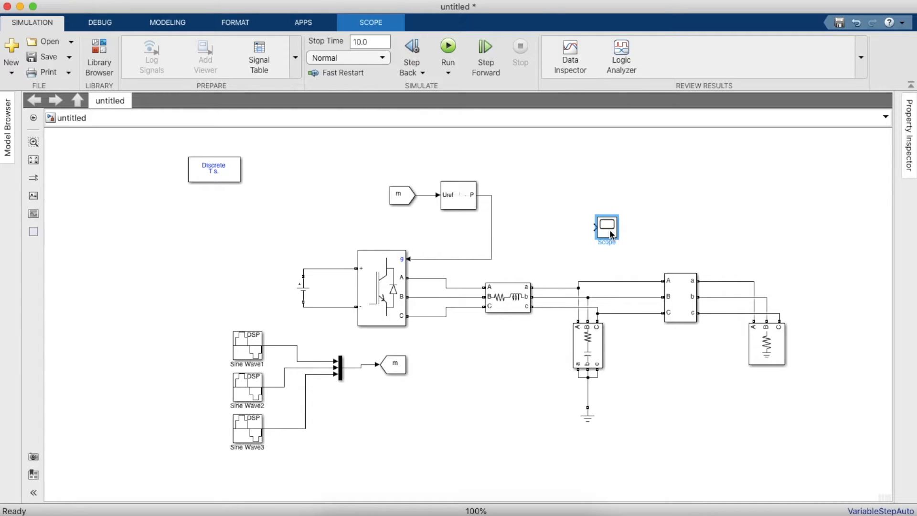
Step: Change the scope's layout to two displays stacked in one column and close its window
{"action": "double_click", "coordinate": [611, 234]}
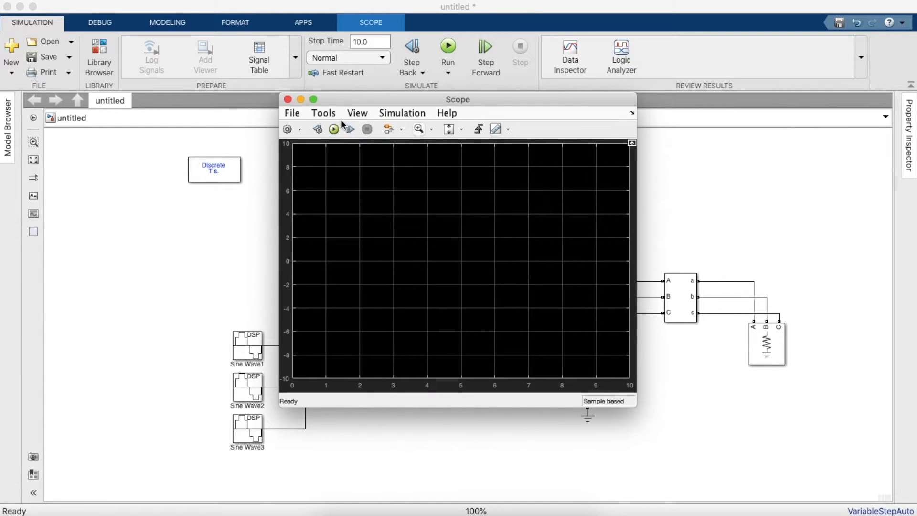
{"action": "left_click", "coordinate": [357, 113]}
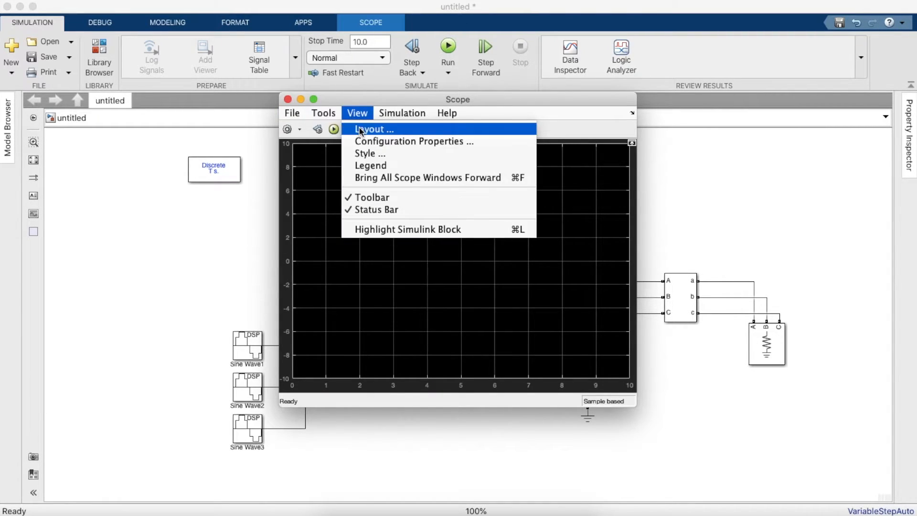
{"action": "left_click", "coordinate": [360, 129]}
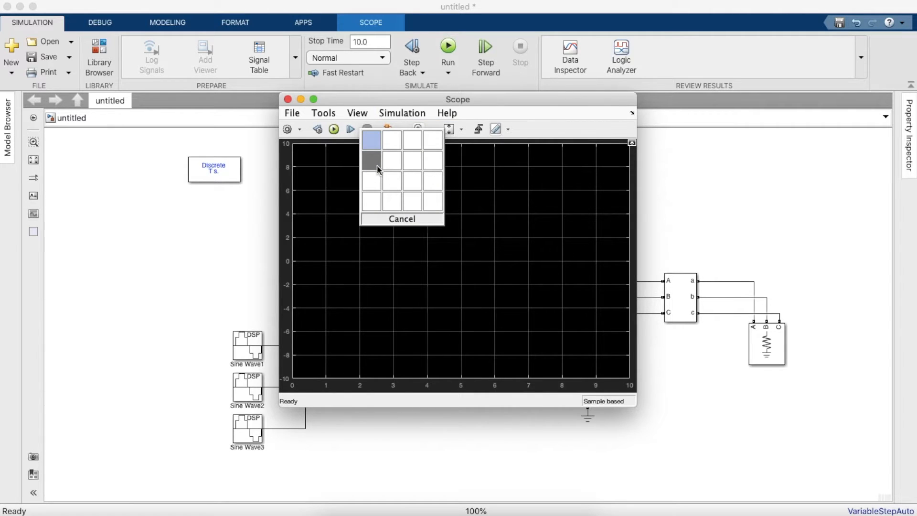
{"action": "left_click", "coordinate": [377, 165]}
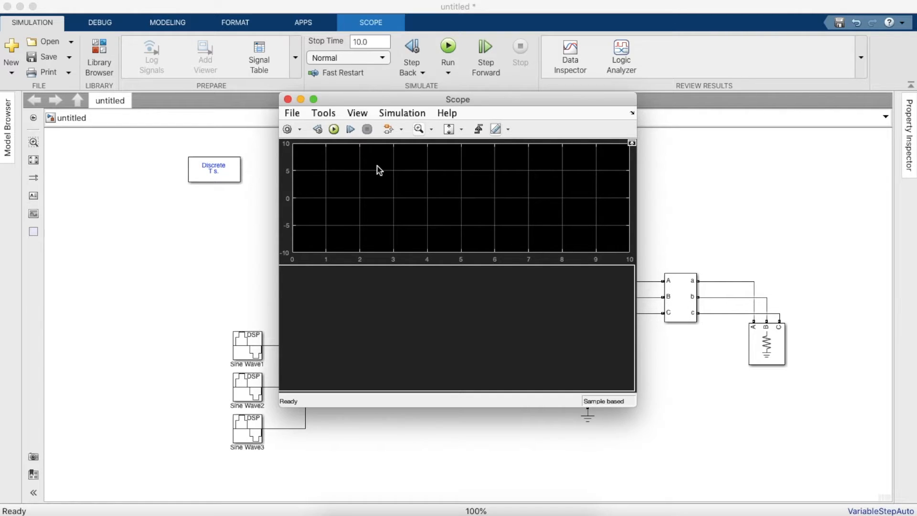
{"action": "left_click", "coordinate": [288, 99]}
Step: Copy the m From block next to the scope, connect it to the scope's input and set its Goto tag to Vabc
{"action": "left_click", "coordinate": [406, 196]}
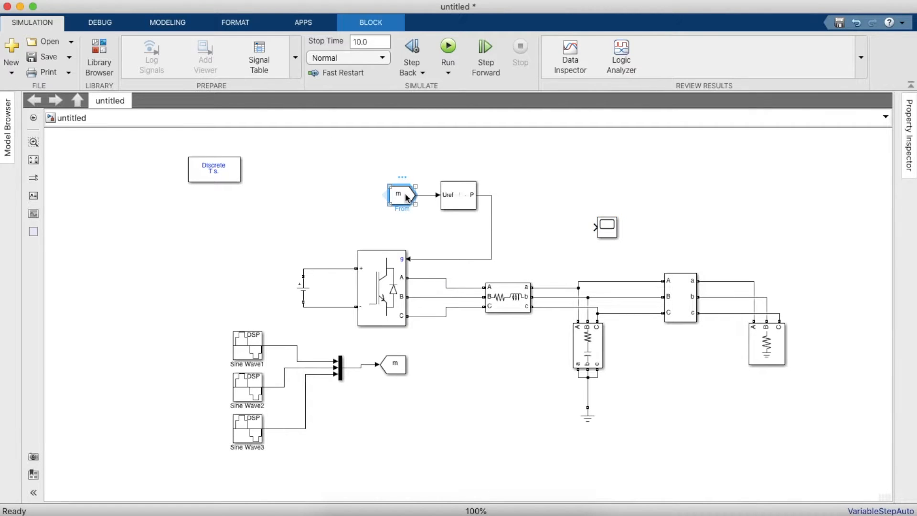
{"action": "left_click_drag", "start_coordinate": [406, 196], "coordinate": [596, 227]}
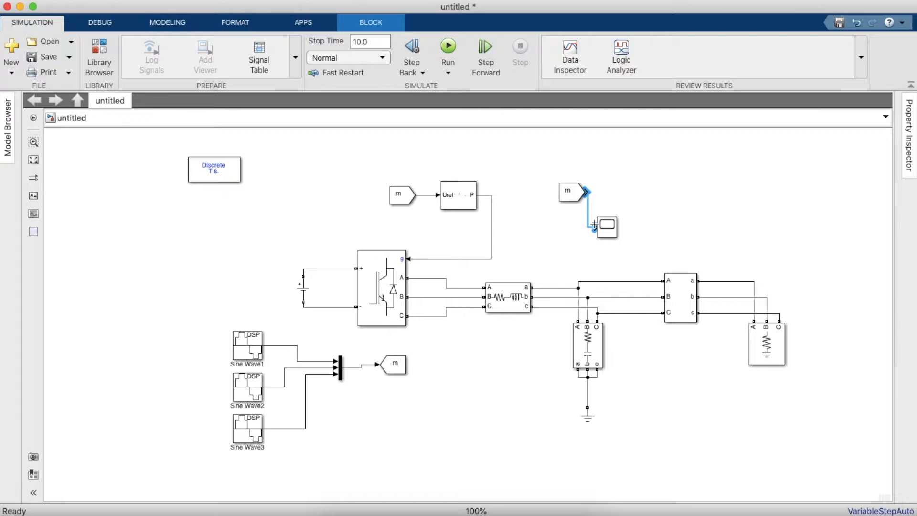
{"action": "left_click", "coordinate": [577, 206]}
{"action": "double_click", "coordinate": [572, 196]}
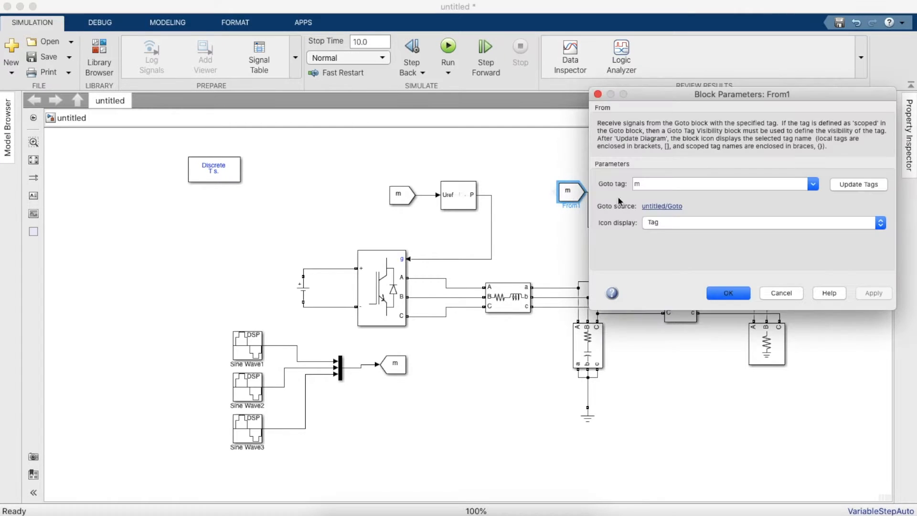
{"action": "double_click", "coordinate": [664, 188]}
{"action": "key", "text": "BackSpace"}
{"action": "type", "text": "Vabc"}
{"action": "key", "text": "Return"}
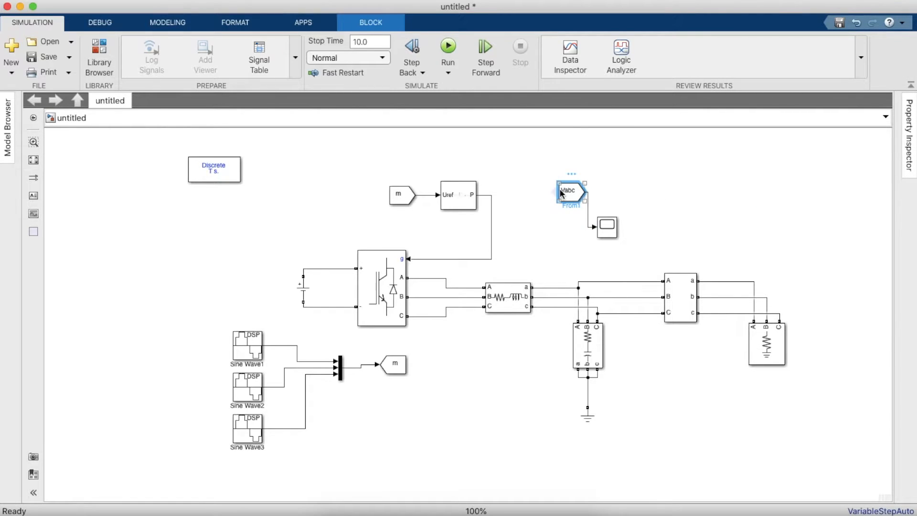
Step: Copy the Vabc From block, connect the copy to the scope as a second input and set its Goto tag to Iabc
{"action": "mouse_move", "coordinate": [560, 190]}
{"action": "left_mouse_down"}
{"action": "mouse_move", "coordinate": [558, 245]}
{"action": "mouse_move", "coordinate": [598, 233]}
{"action": "left_mouse_up"}
{"action": "left_click", "coordinate": [564, 242]}
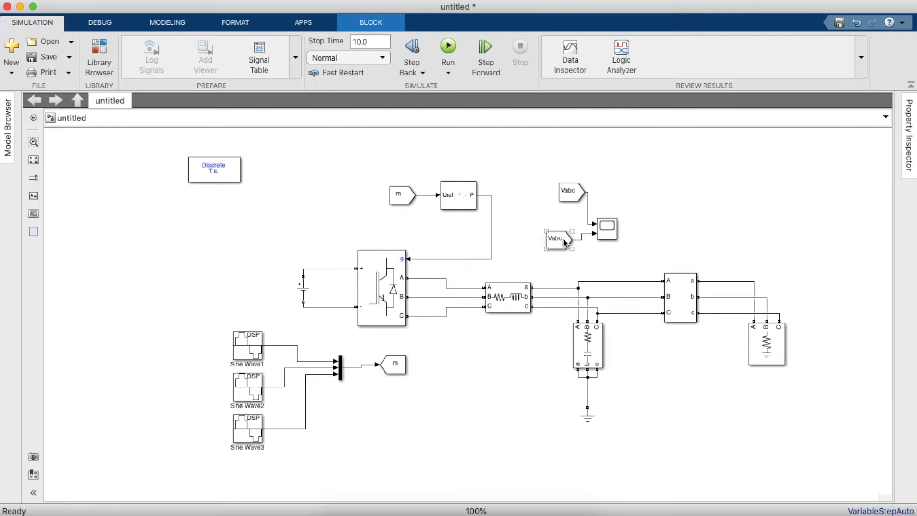
{"action": "double_click", "coordinate": [564, 242]}
{"action": "type", "text": "Iabc"}
{"action": "key", "text": "Return"}
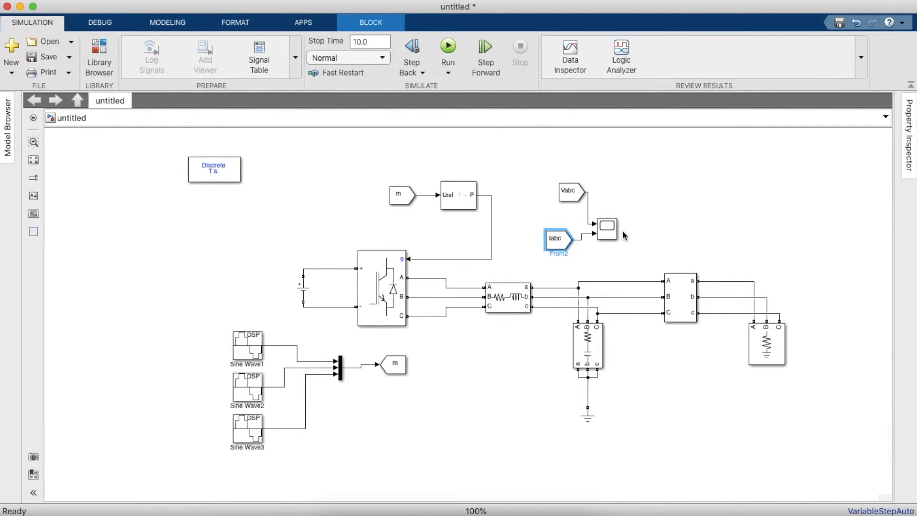
{"action": "left_click", "coordinate": [651, 398]}
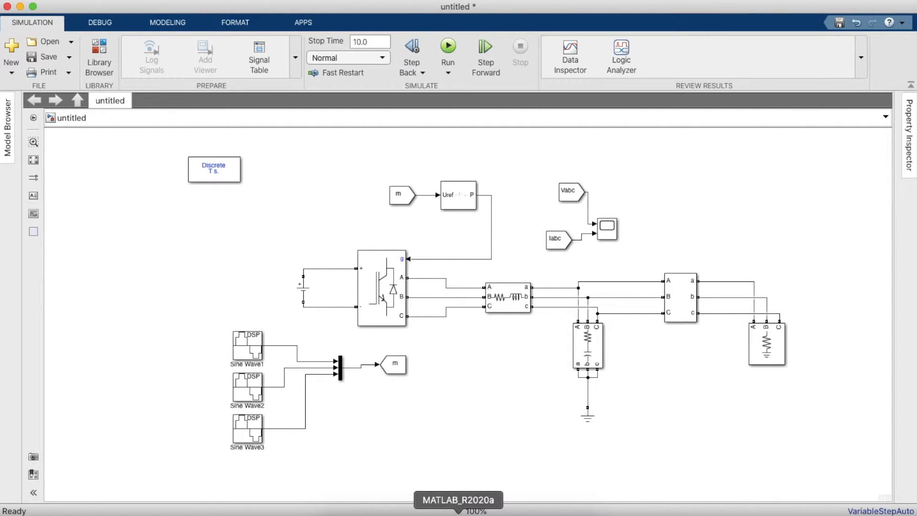
Step: Switch to the main MATLAB window, create a new script and define T = 2.5e-6; and P = 10e3; on separate lines
{"action": "right_click", "coordinate": [458, 512]}
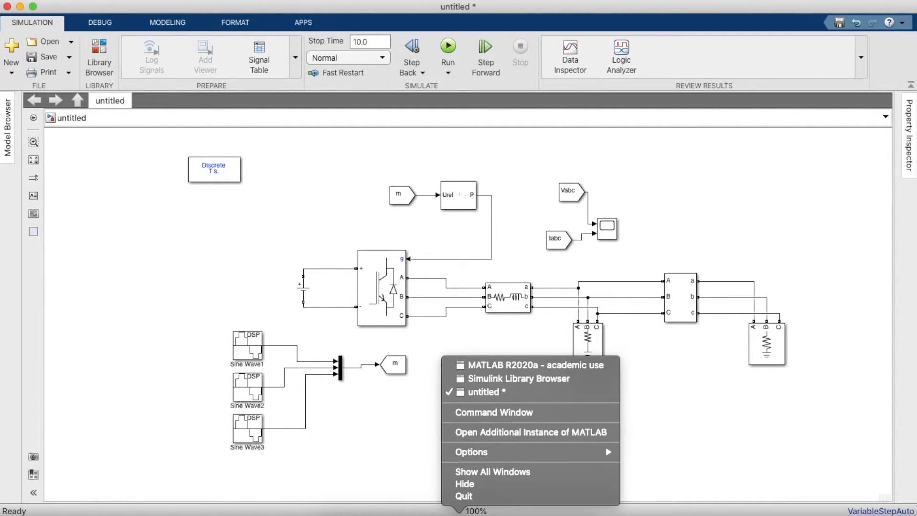
{"action": "left_click", "coordinate": [479, 365]}
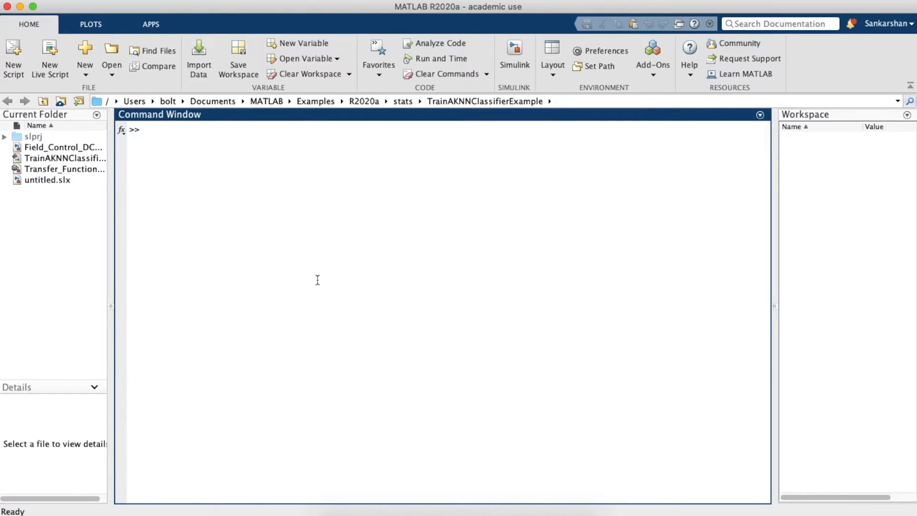
{"action": "key", "text": "super+n"}
{"action": "type", "text": "T "}
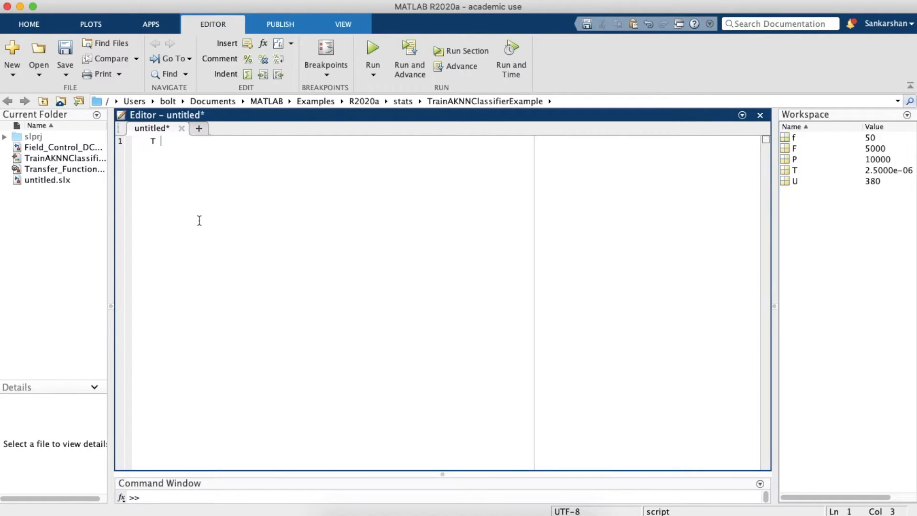
{"action": "type", "text": "= 2.5e-6"}
{"action": "key", "text": "Up"}
{"action": "key", "text": "End"}
{"action": "type", "text": ";"}
{"action": "key", "text": "Down"}
{"action": "type", "text": "P = 10e3;"}
{"action": "key", "text": "Return"}
Step: Add the lines U = 380;, f = 50; and F = 5e3 to the script
{"action": "type", "text": "U -"}
{"action": "key", "text": "BackSpace"}
{"action": "key", "text": "BackSpace"}
{"action": "type", "text": "= "}
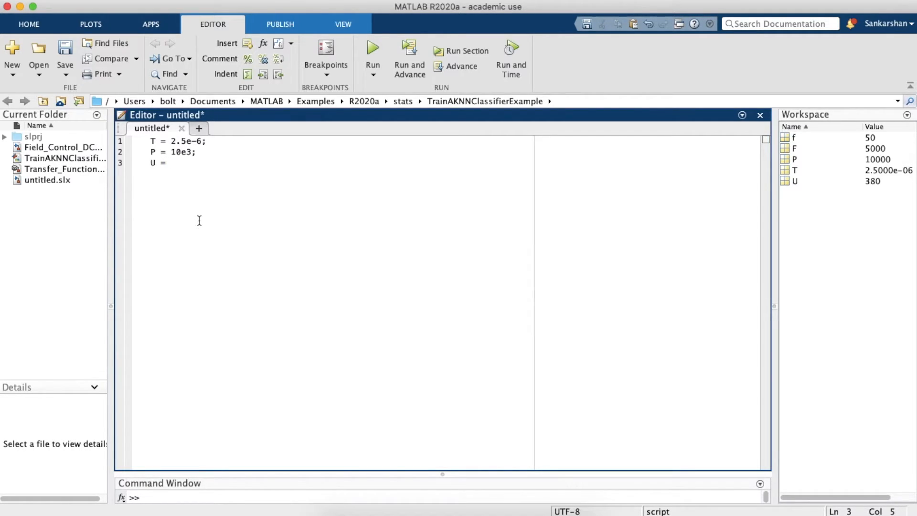
{"action": "type", "text": "380;"}
{"action": "key", "text": "Return"}
{"action": "type", "text": "f = 50;"}
{"action": "key", "text": "Return"}
{"action": "type", "text": "F = 5e3"}
{"action": "key", "text": "Return"}
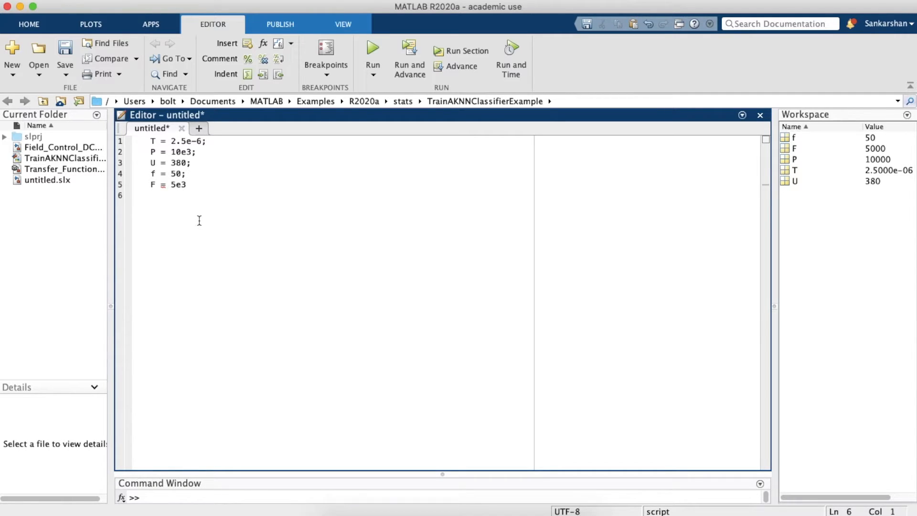
Step: Add the capacitance line C = (0.05*P)*/(2*pi*f*U^2); to the script
{"action": "type", "text": "C = 0.5"}
{"action": "key", "text": "BackSpace"}
{"action": "type", "text": "05*P)"}
{"action": "key", "text": "Left"}
{"action": "key", "text": "Left"}
{"action": "key", "text": "Left"}
{"action": "key", "text": "Left"}
{"action": "key", "text": "Left"}
{"action": "key", "text": "Left"}
{"action": "key", "text": "Left"}
{"action": "type", "text": "("}
{"action": "key", "text": "Right"}
{"action": "key", "text": "Right"}
{"action": "key", "text": "Right"}
{"action": "key", "text": "Right"}
{"action": "key", "text": "Right"}
{"action": "key", "text": "Right"}
{"action": "key", "text": "Right"}
{"action": "type", "text": "*/2"}
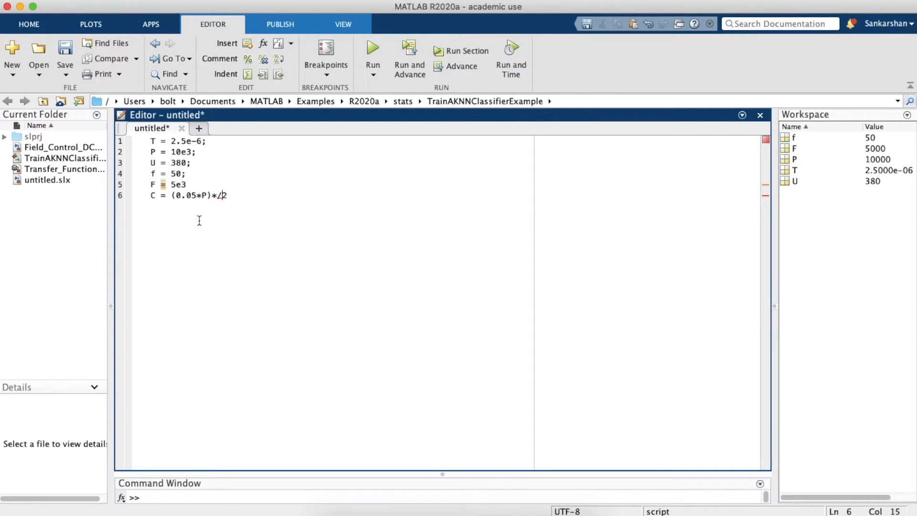
{"action": "type", "text": "("}
{"action": "type", "text": "*"}
{"action": "type", "text": "pi*f*U^2"}
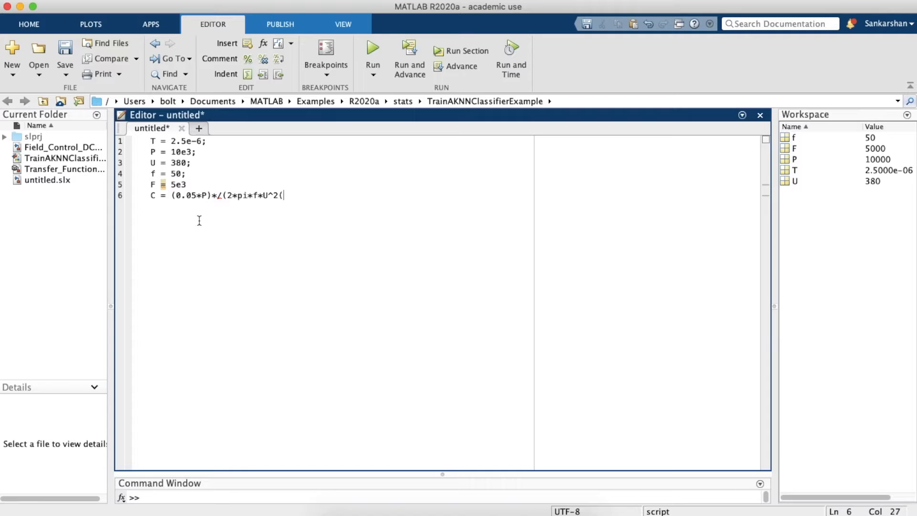
{"action": "type", "text": ");"}
{"action": "key", "text": "Return"}
Step: Add the lines L = (0.1*U^2)/(2*pi*f*p); and R = L*100; to the script
{"action": "type", "text": "L = (0.1*U^2)/(2*pi"}
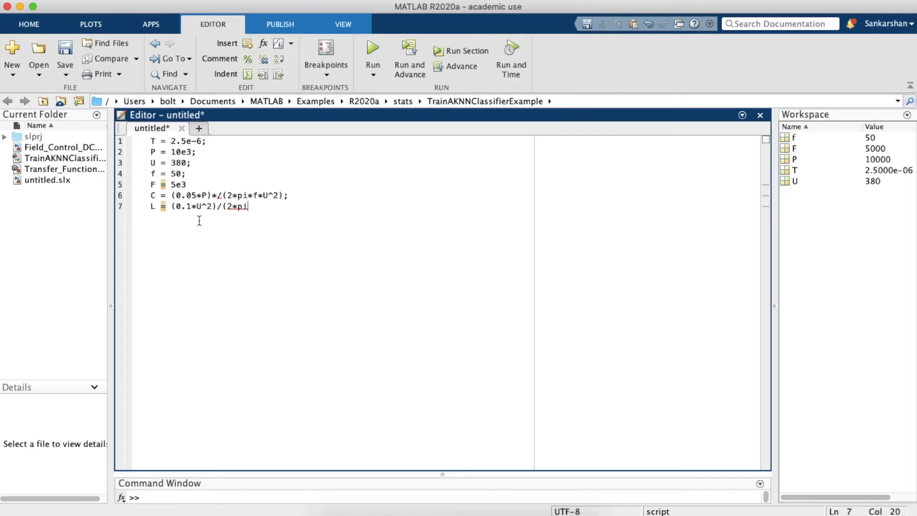
{"action": "type", "text": "*f*p);"}
{"action": "key", "text": "Return"}
{"action": "type", "text": "R = L*"}
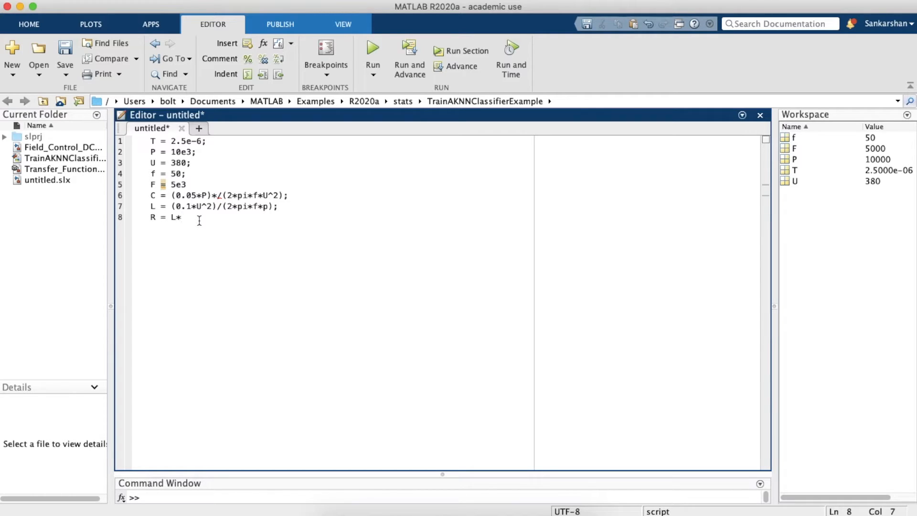
{"action": "type", "text": "100"}
{"action": "type", "text": ";"}
{"action": "key", "text": "Return"}
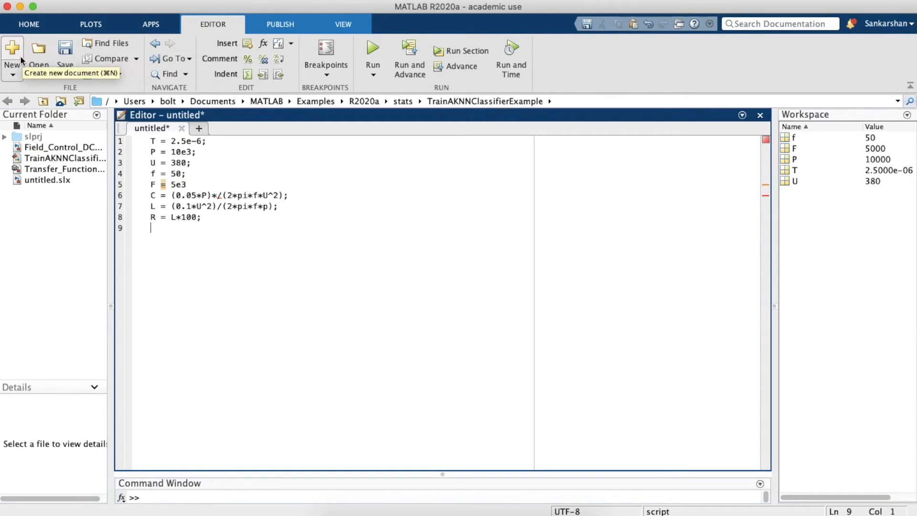
Step: Save the script as Parameters in the Documents/MATLAB folder
{"action": "left_click", "coordinate": [385, 47]}
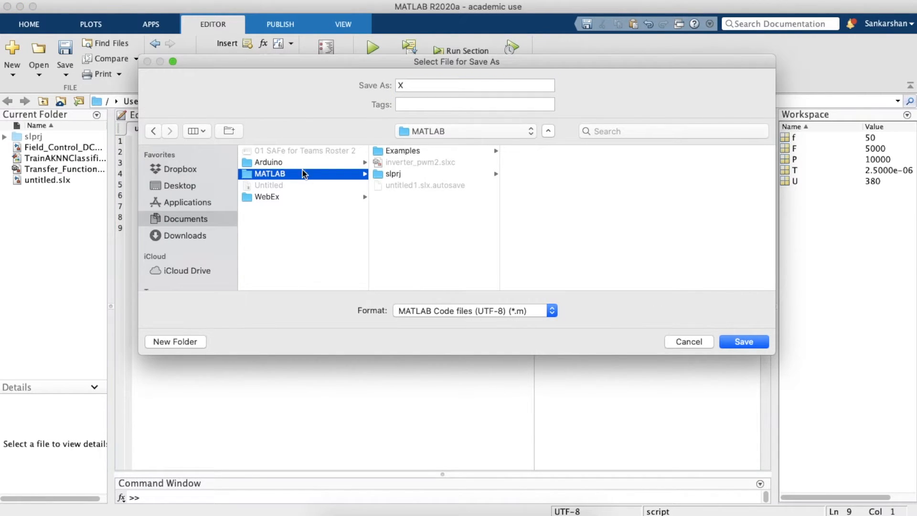
{"action": "left_click", "coordinate": [455, 85]}
{"action": "key", "text": "BackSpace"}
{"action": "type", "text": "Parameters"}
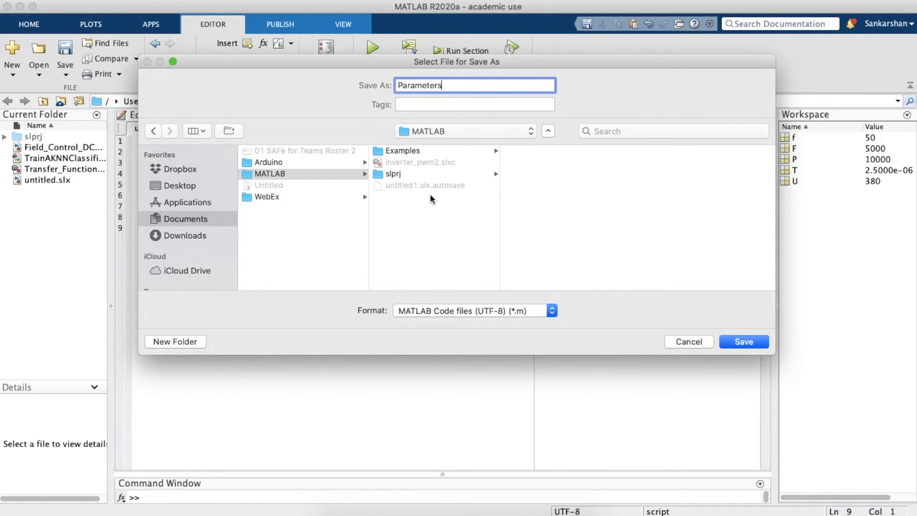
{"action": "key", "text": "Return"}
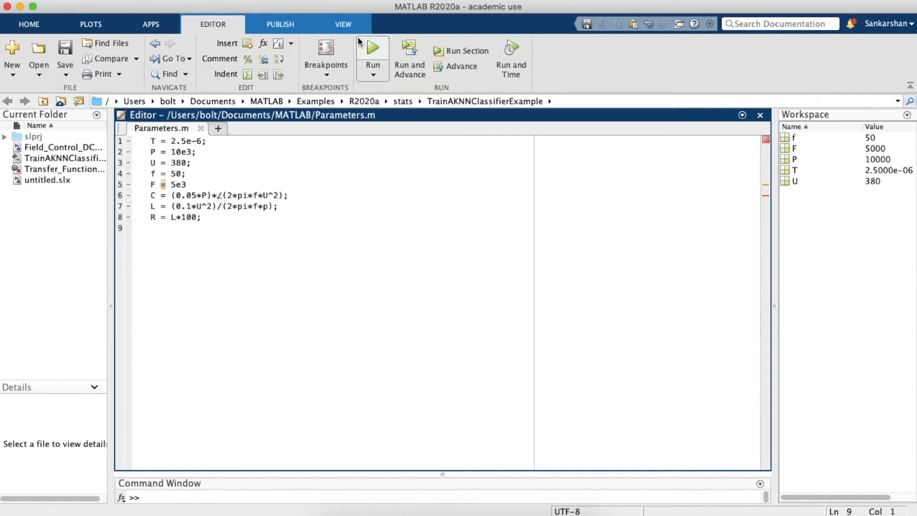
Step: Remove the stray * before the division in the C line, end the F line with a semicolon and run the script
{"action": "left_click", "coordinate": [373, 51]}
{"action": "mouse_move", "coordinate": [765, 191]}
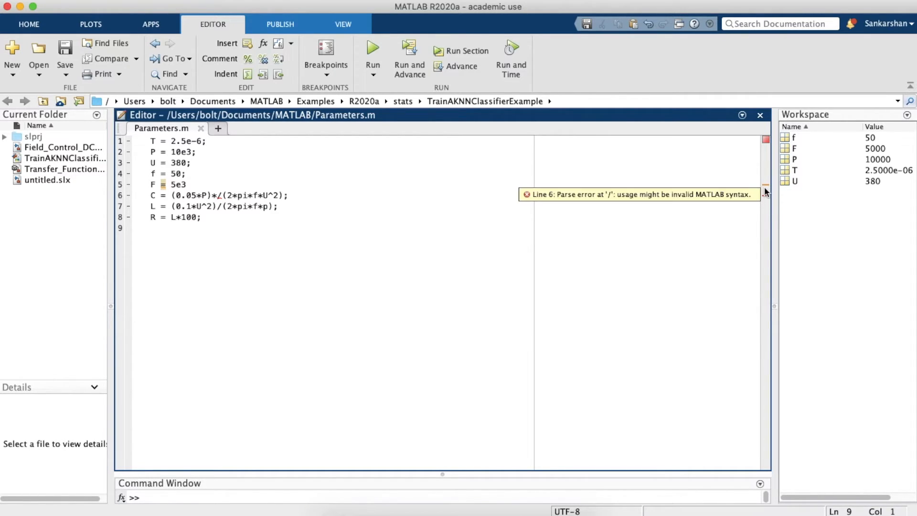
{"action": "left_click", "coordinate": [218, 195]}
{"action": "key", "text": "BackSpace"}
{"action": "left_click", "coordinate": [385, 39]}
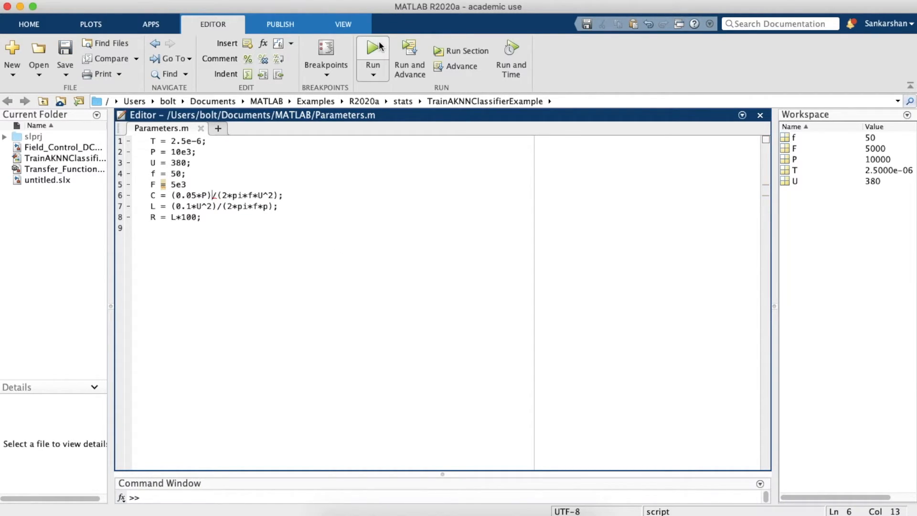
{"action": "left_click", "coordinate": [752, 186]}
{"action": "left_click", "coordinate": [375, 50]}
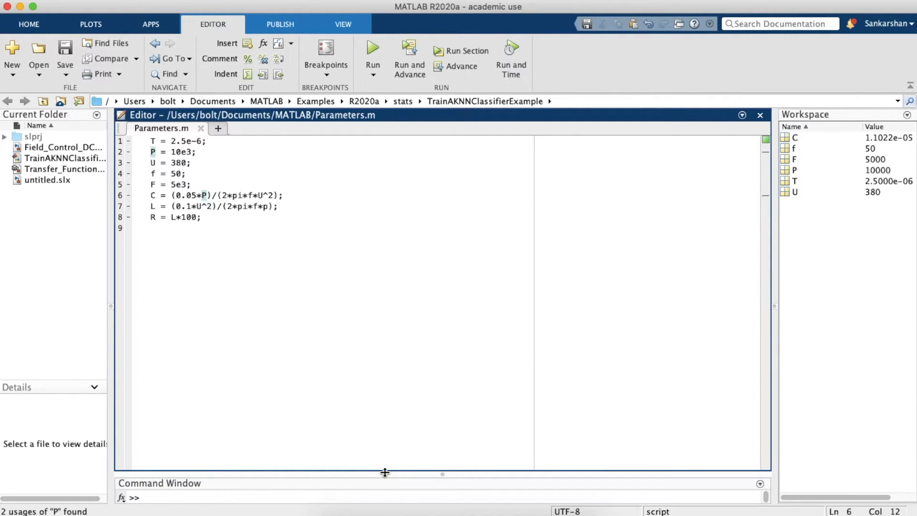
Step: Replace lowercase p with P in the L formula and run the script again
{"action": "left_click_drag", "start_coordinate": [385, 472], "coordinate": [407, 409]}
{"action": "double_click", "coordinate": [265, 207]}
{"action": "type", "text": "P"}
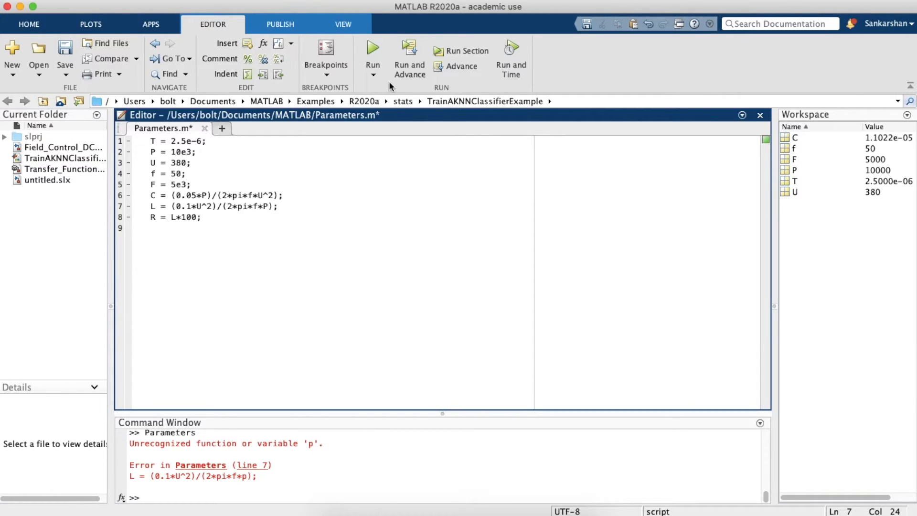
{"action": "left_click", "coordinate": [372, 50]}
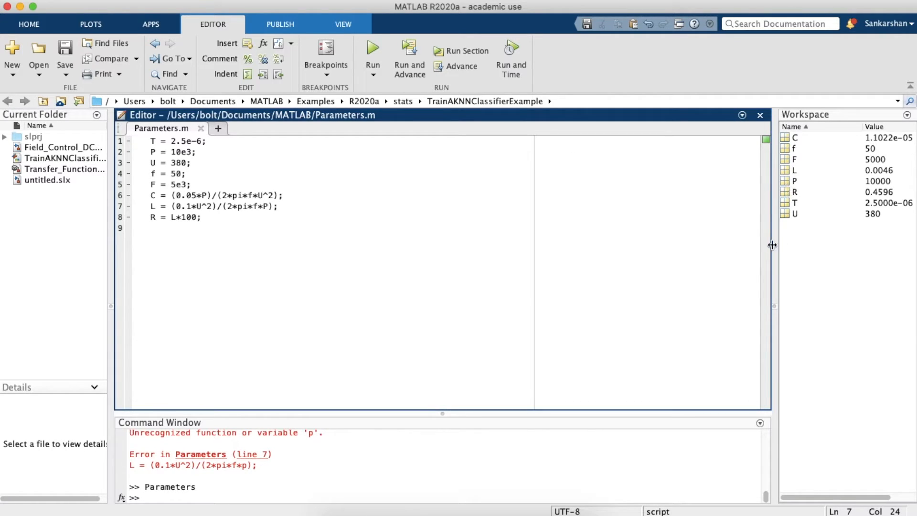
{"action": "left_click_drag", "start_coordinate": [371, 410], "coordinate": [417, 463]}
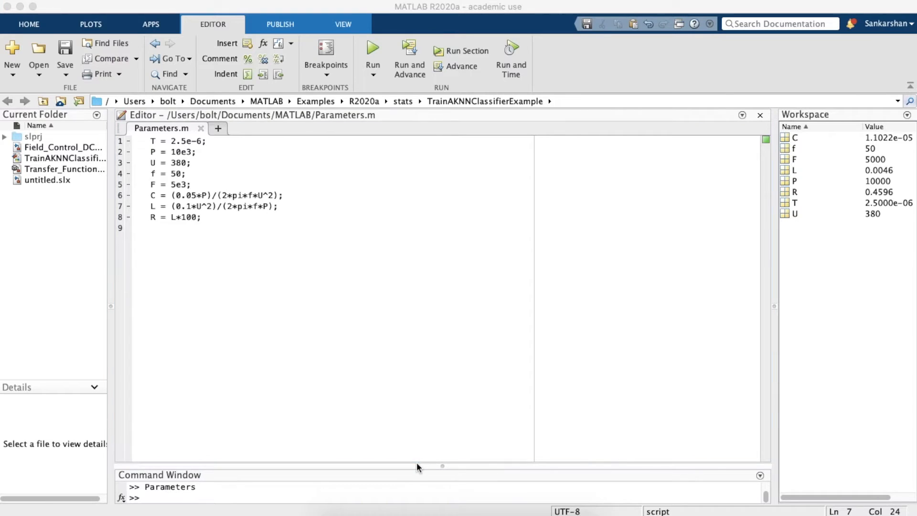
Step: Return to the untitled Simulink model, try to run the simulation and close the Diagnostic Viewer
{"action": "left_click", "coordinate": [458, 514]}
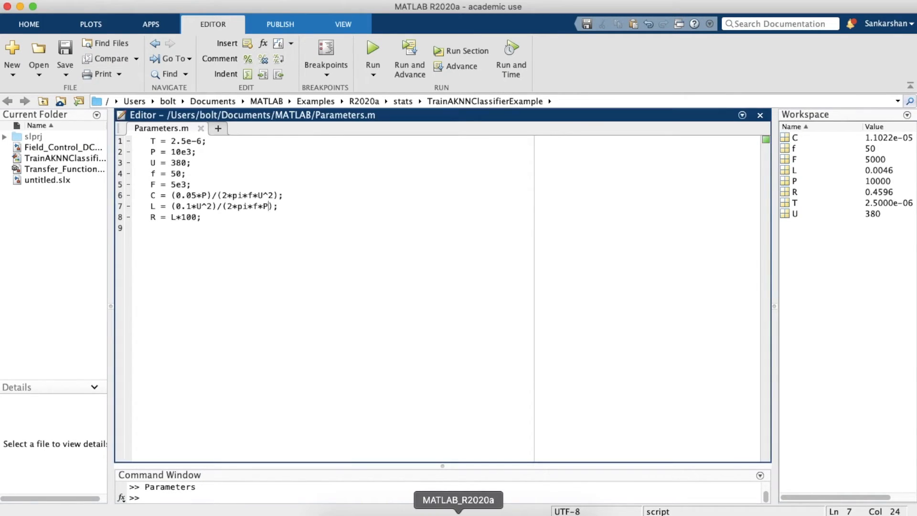
{"action": "right_click", "coordinate": [458, 514]}
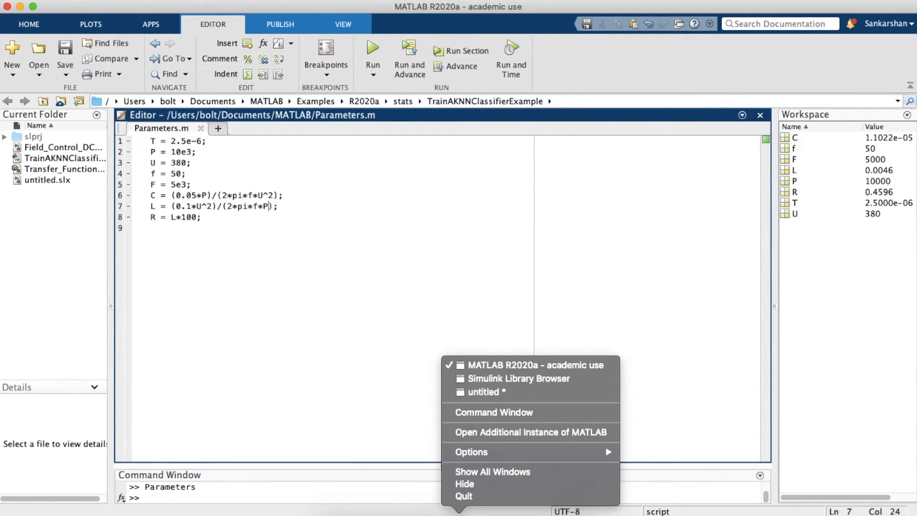
{"action": "left_click", "coordinate": [462, 393]}
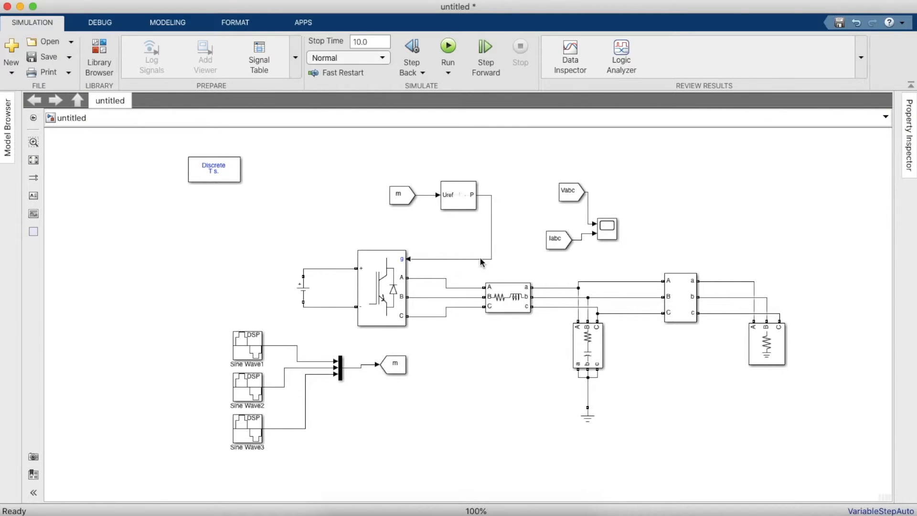
{"action": "left_click", "coordinate": [453, 46]}
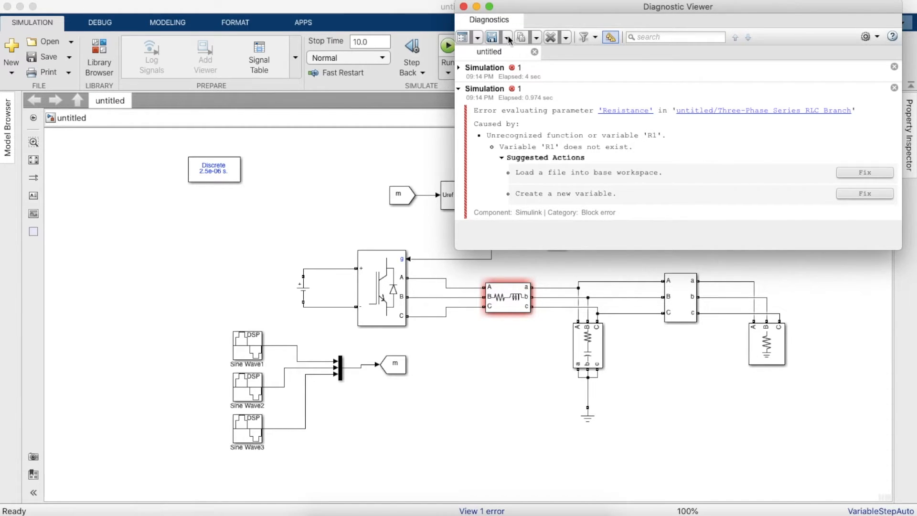
{"action": "left_click", "coordinate": [464, 6]}
Step: Set the resistance of the Three-Phase Series RLC Branch after the inverter to R and run the simulation
{"action": "double_click", "coordinate": [521, 292]}
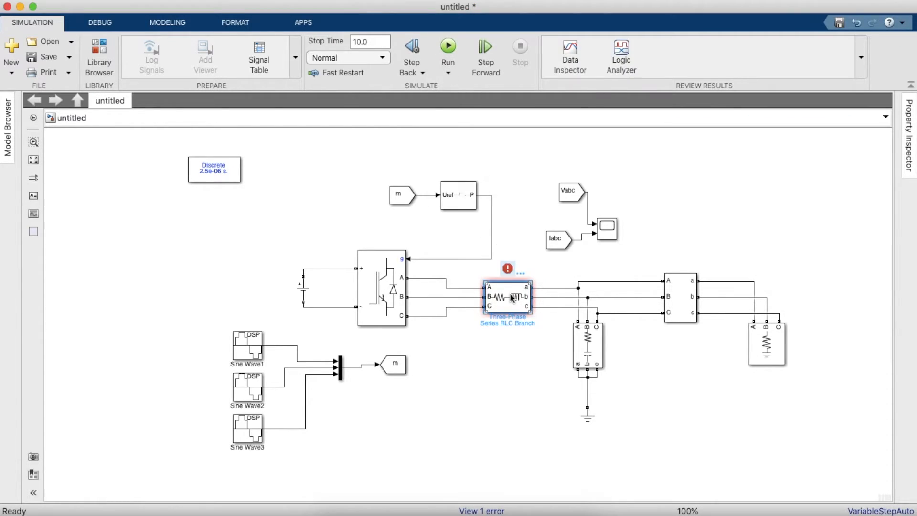
{"action": "double_click", "coordinate": [581, 291]}
{"action": "type", "text": "R"}
{"action": "left_click", "coordinate": [597, 292]}
{"action": "key", "text": "Return"}
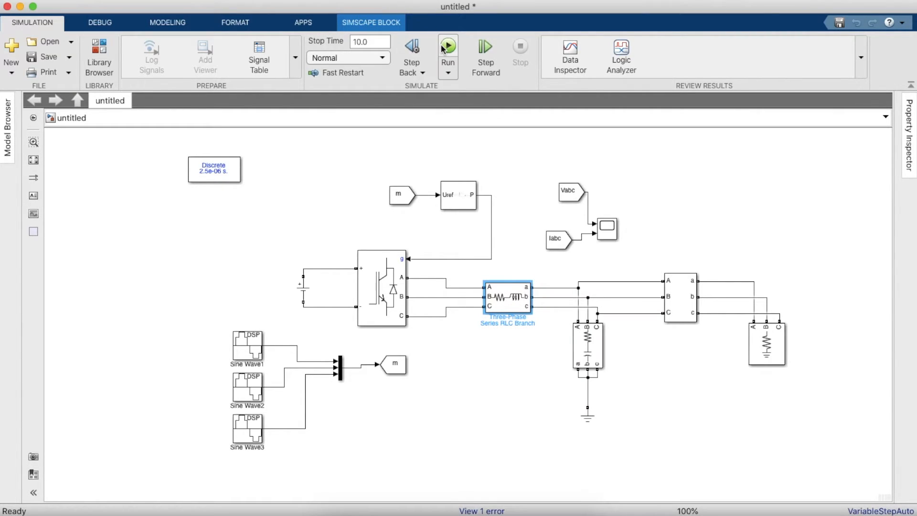
{"action": "left_click", "coordinate": [443, 48]}
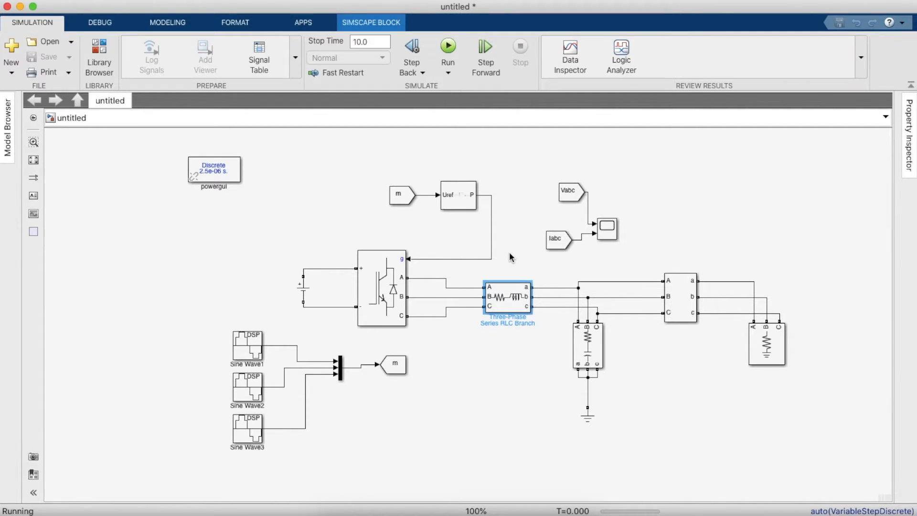
Step: Open the scope while the simulation runs and scale its axes to fit the signals
{"action": "left_click", "coordinate": [605, 235]}
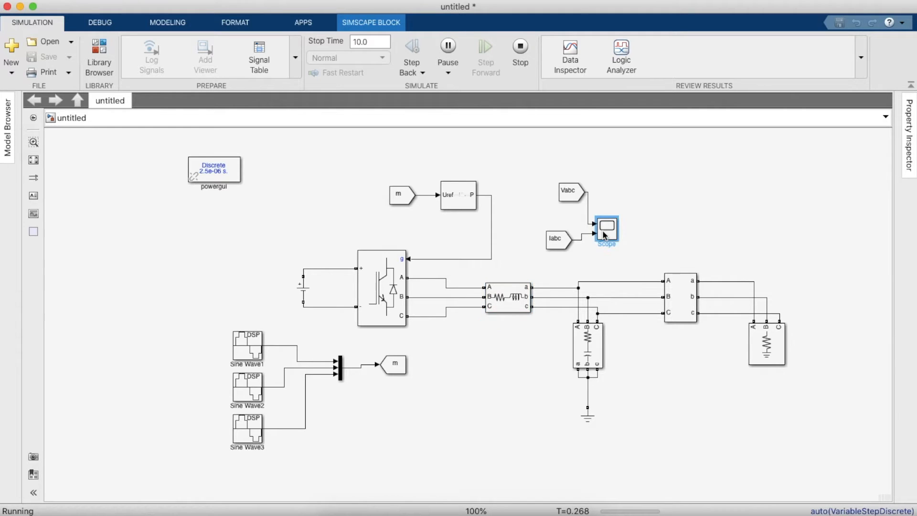
{"action": "double_click", "coordinate": [605, 235]}
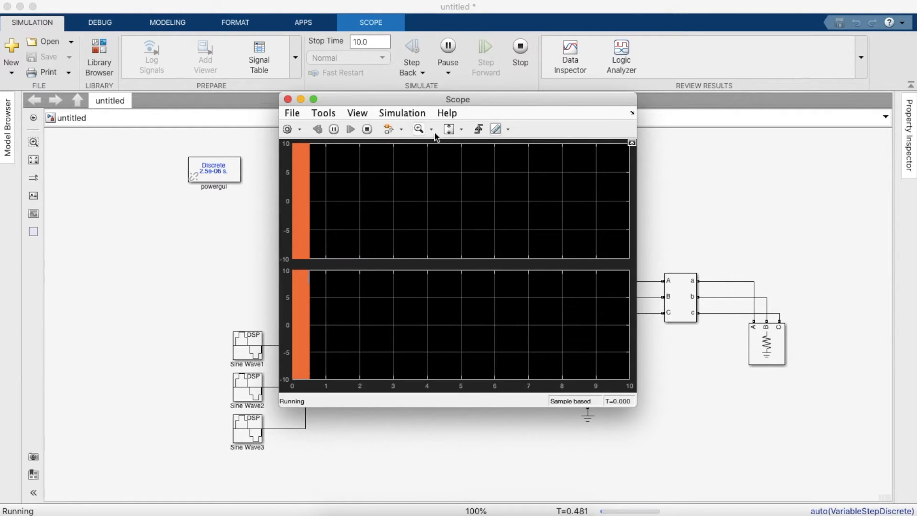
{"action": "left_click", "coordinate": [461, 130]}
{"action": "left_click", "coordinate": [452, 147]}
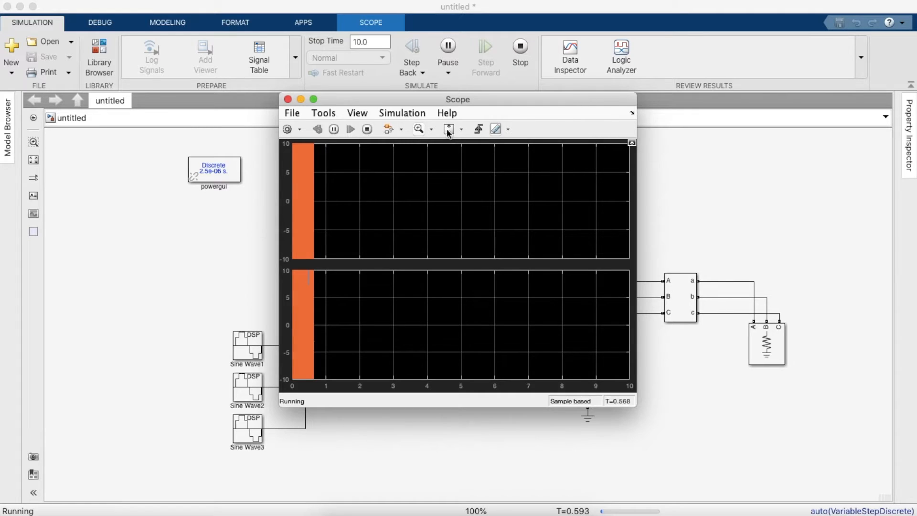
Step: Zoom in on a few cycles of the voltage and current waveforms, restore the full view and close the scope
{"action": "left_click", "coordinate": [419, 129]}
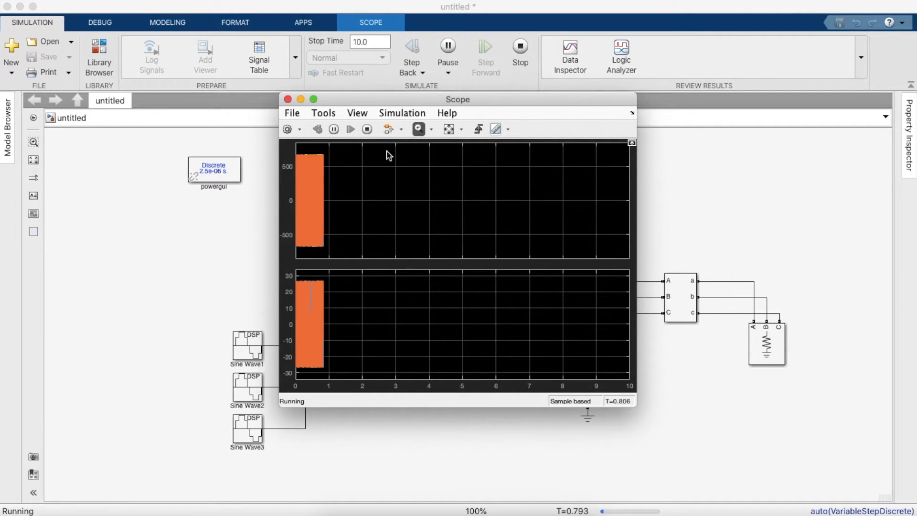
{"action": "left_click", "coordinate": [330, 200]}
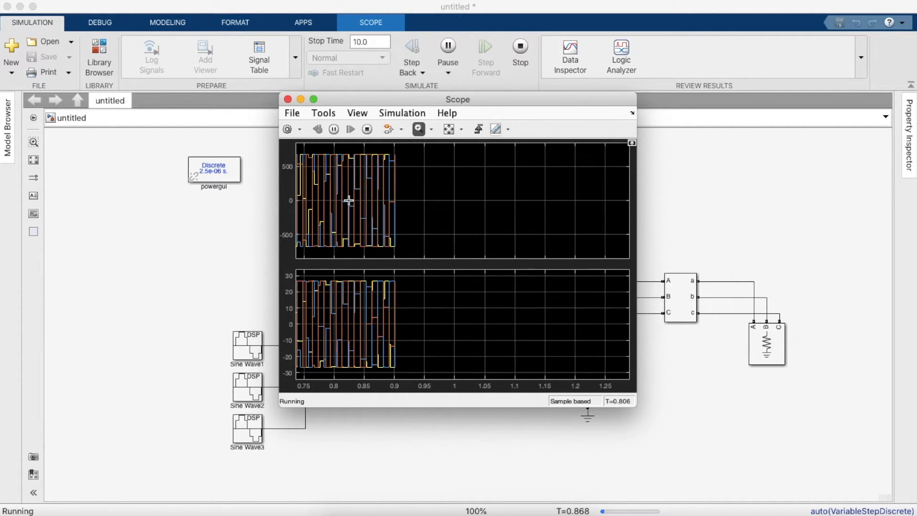
{"action": "left_click", "coordinate": [362, 194]}
{"action": "left_click", "coordinate": [358, 194]}
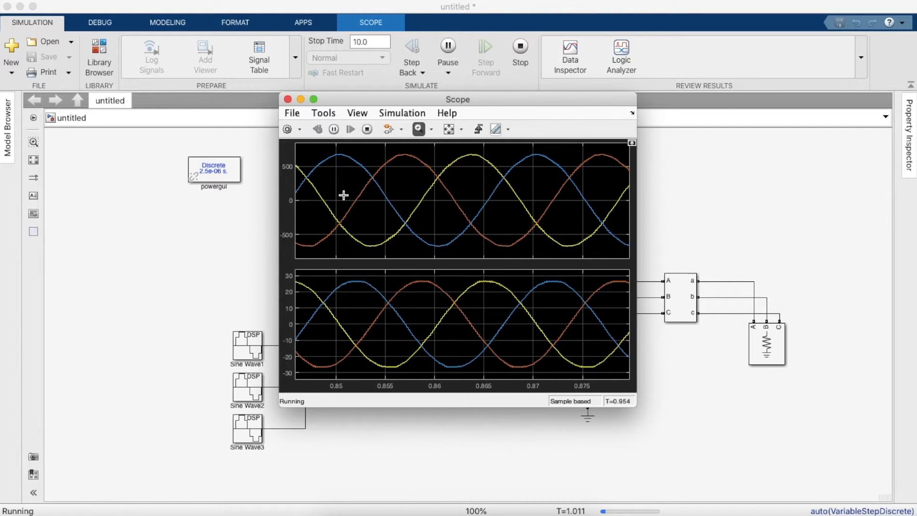
{"action": "left_click", "coordinate": [448, 129]}
{"action": "left_click", "coordinate": [288, 99]}
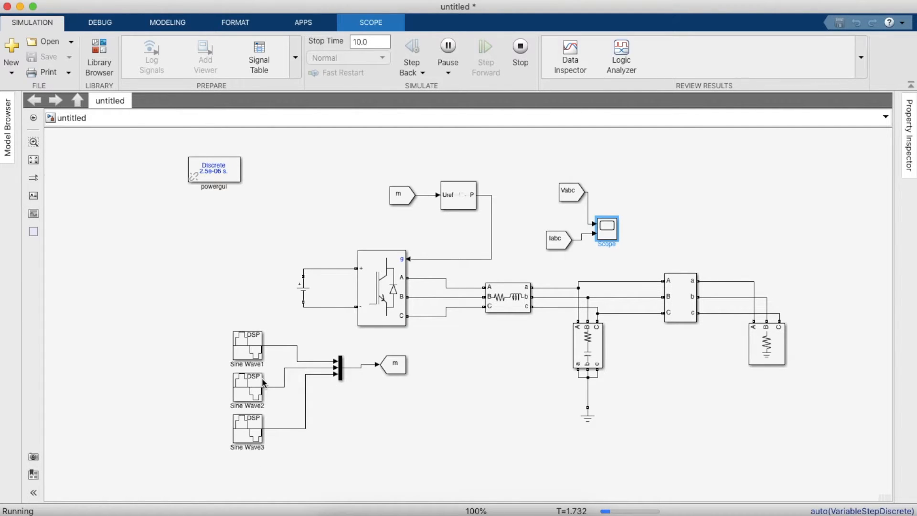
Step: Search the block library for "abc to dq" and try to add the abc to dq0 block to the model
{"action": "left_click", "coordinate": [99, 56]}
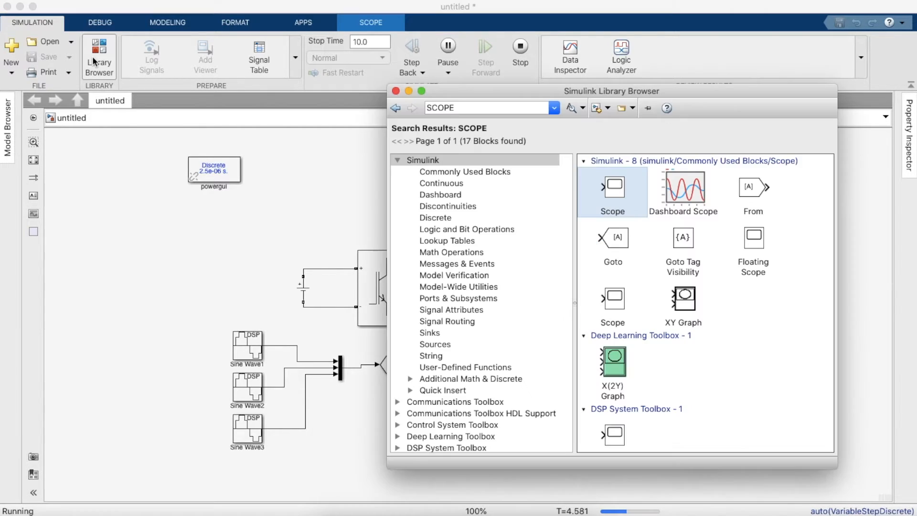
{"action": "left_click", "coordinate": [440, 108]}
{"action": "type", "text": "abc"}
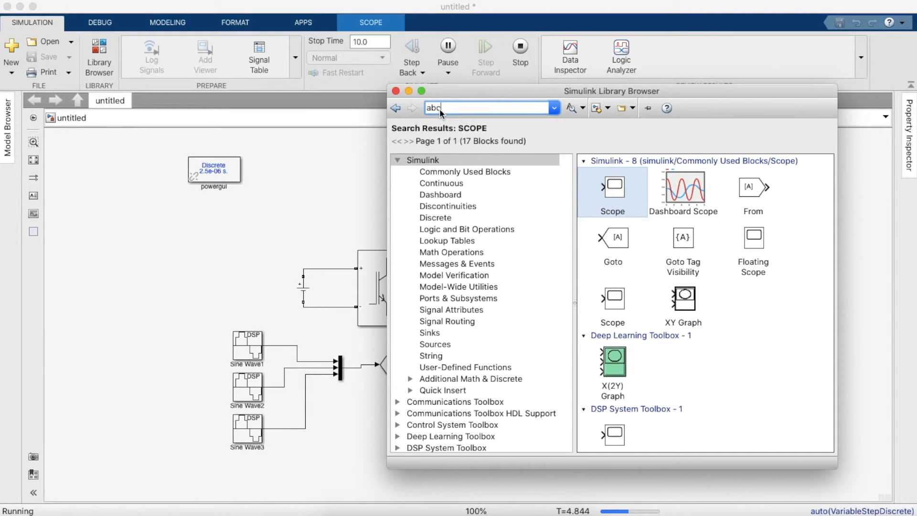
{"action": "type", "text": " to dq"}
{"action": "key", "text": "Return"}
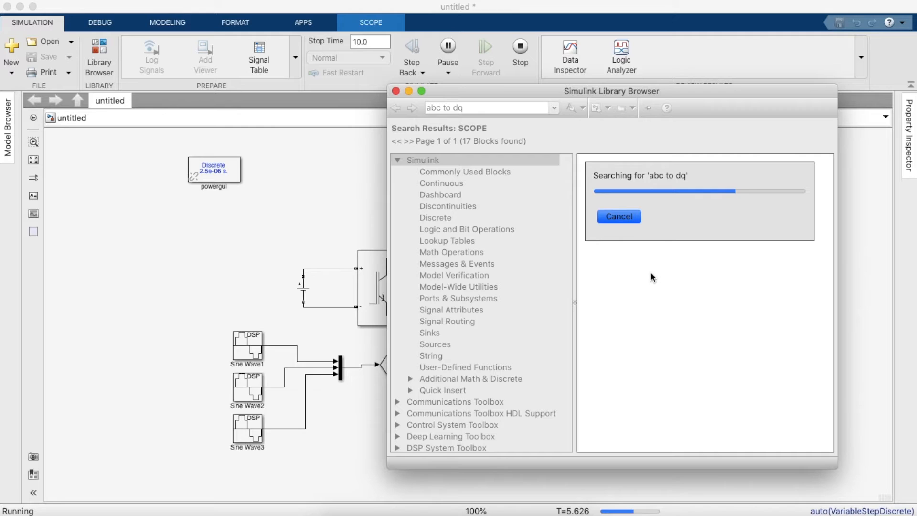
{"action": "left_click_drag", "start_coordinate": [600, 182], "coordinate": [153, 381]}
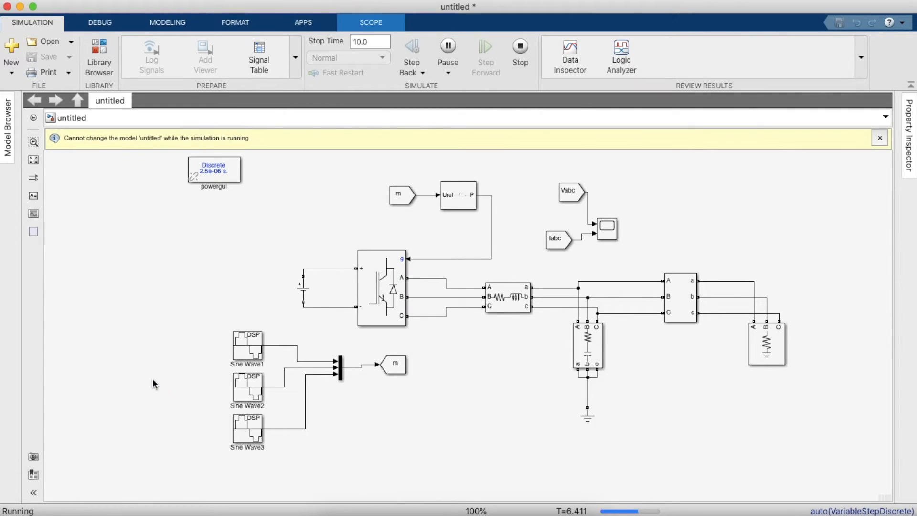
Step: Stop the simulation and place an abc to dq0 block and a PLL (3ph) block in the free area before the DC source
{"action": "left_click", "coordinate": [519, 63]}
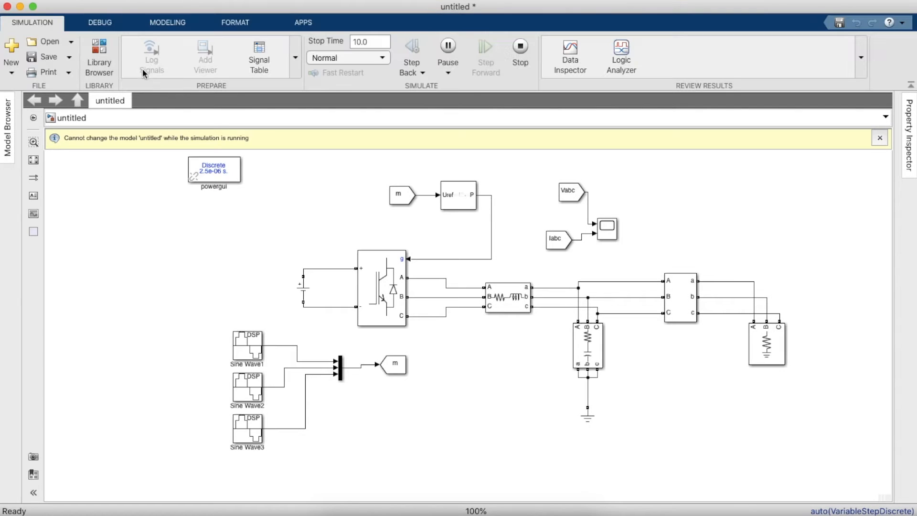
{"action": "left_click", "coordinate": [99, 52]}
{"action": "left_click_drag", "start_coordinate": [592, 175], "coordinate": [189, 293]}
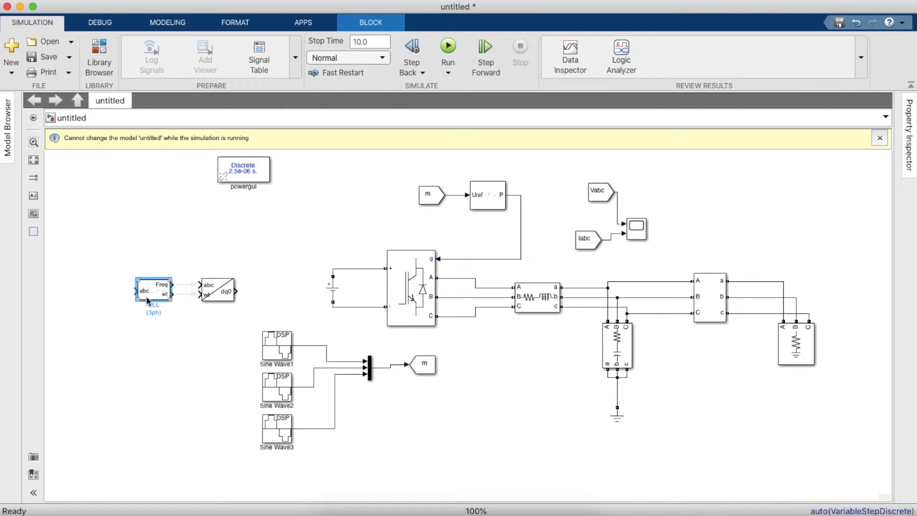
Step: Copy the Vabc From block and connect the copy to the abc input of the abc to dq0 block
{"action": "left_click", "coordinate": [595, 199]}
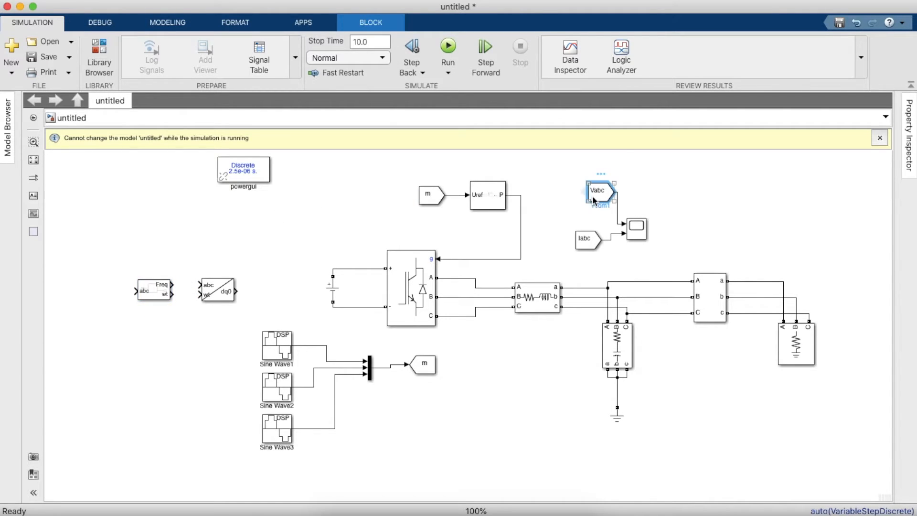
{"action": "left_click_drag", "start_coordinate": [595, 199], "coordinate": [143, 407]}
{"action": "left_click_drag", "start_coordinate": [214, 294], "coordinate": [216, 364]}
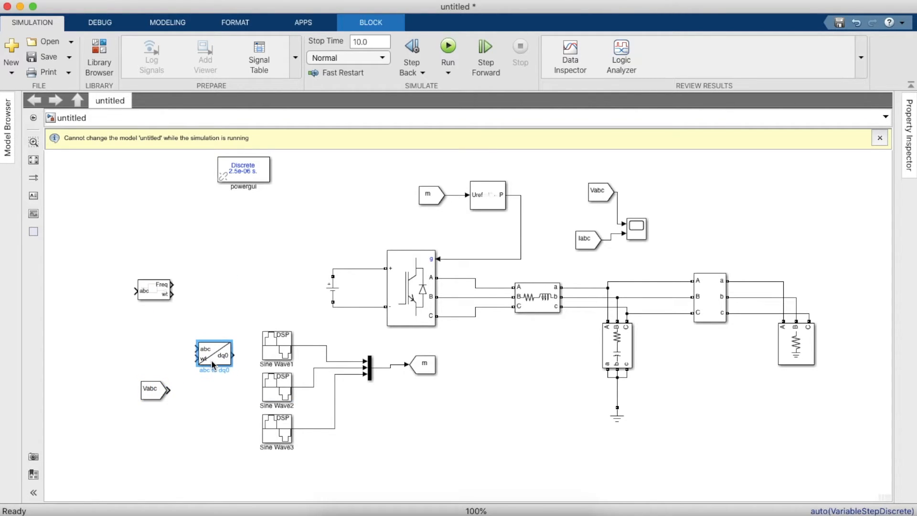
{"action": "left_click", "coordinate": [149, 394]}
{"action": "left_click_drag", "start_coordinate": [149, 395], "coordinate": [150, 352]}
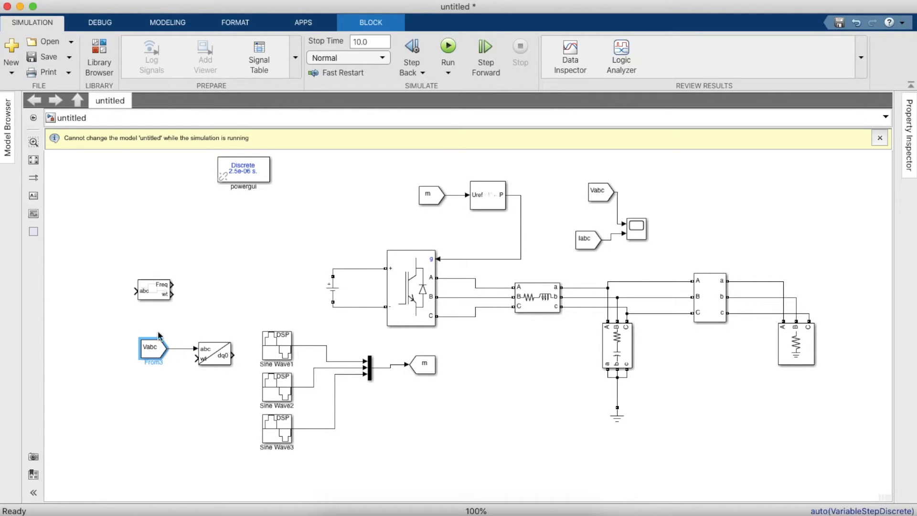
Step: Place the PLL below the abc to dq0 block, feed it from another Vabc From block and move the whole group beneath powergui
{"action": "left_click_drag", "start_coordinate": [153, 297], "coordinate": [214, 396]}
{"action": "left_click", "coordinate": [153, 348]}
{"action": "left_click_drag", "start_coordinate": [152, 349], "coordinate": [152, 387]}
{"action": "left_click", "coordinate": [179, 390]}
{"action": "left_click_drag", "start_coordinate": [116, 328], "coordinate": [163, 284]}
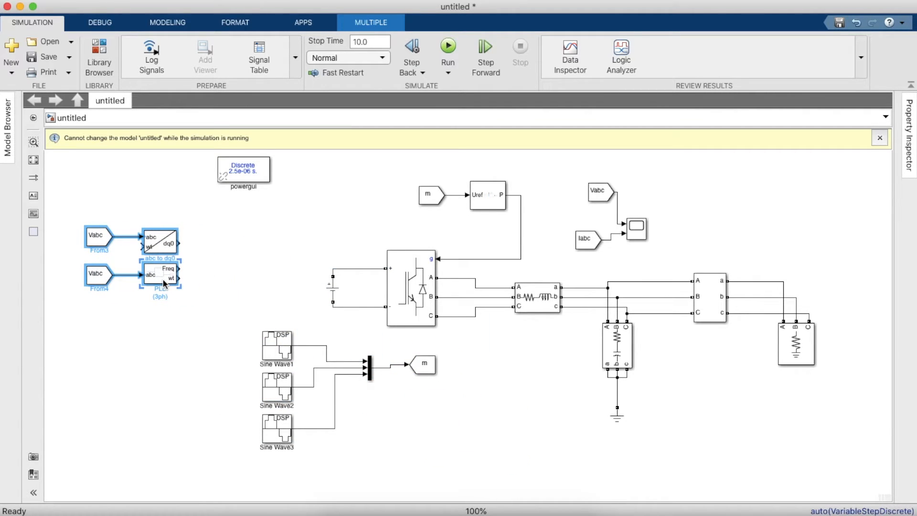
Step: Add a Goto block below the PLL group and set its tag to wt
{"action": "left_click_drag", "start_coordinate": [81, 238], "coordinate": [75, 351]}
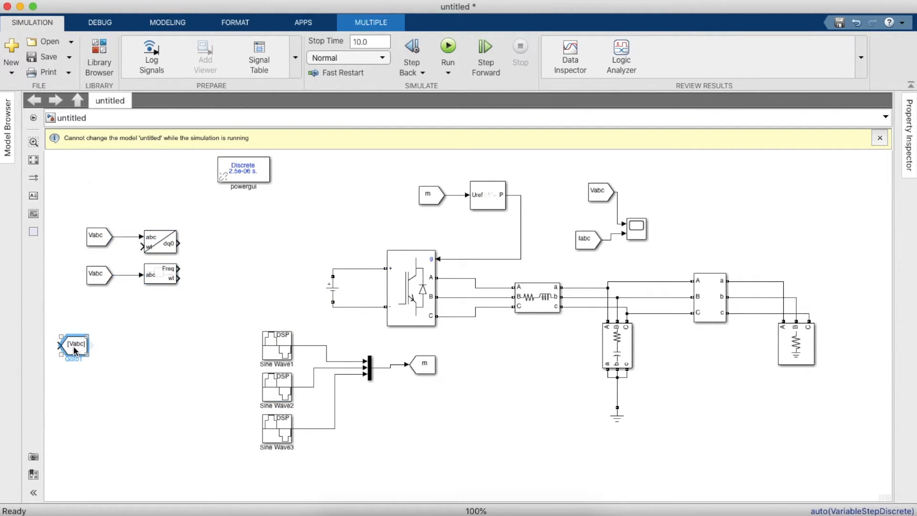
{"action": "double_click", "coordinate": [74, 351]}
{"action": "double_click", "coordinate": [187, 290]}
{"action": "key", "text": "BackSpace"}
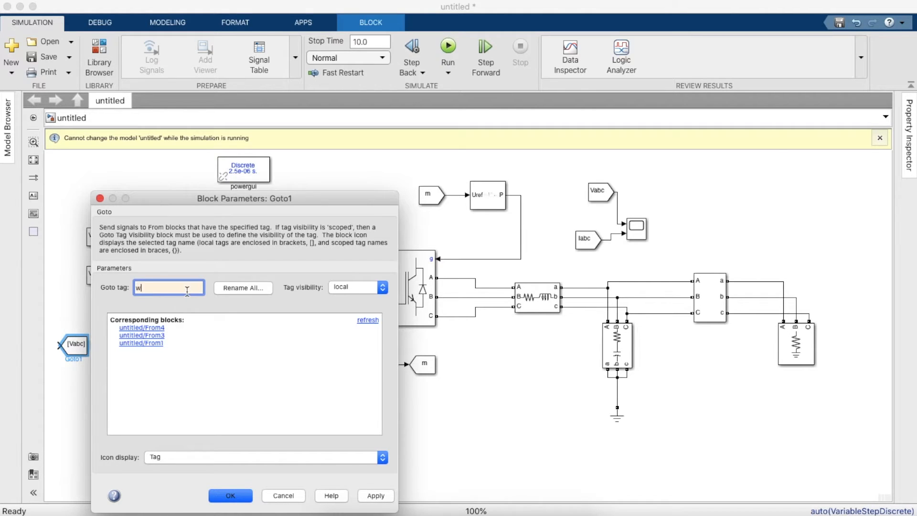
{"action": "type", "text": "wt"}
{"action": "key", "text": "Return"}
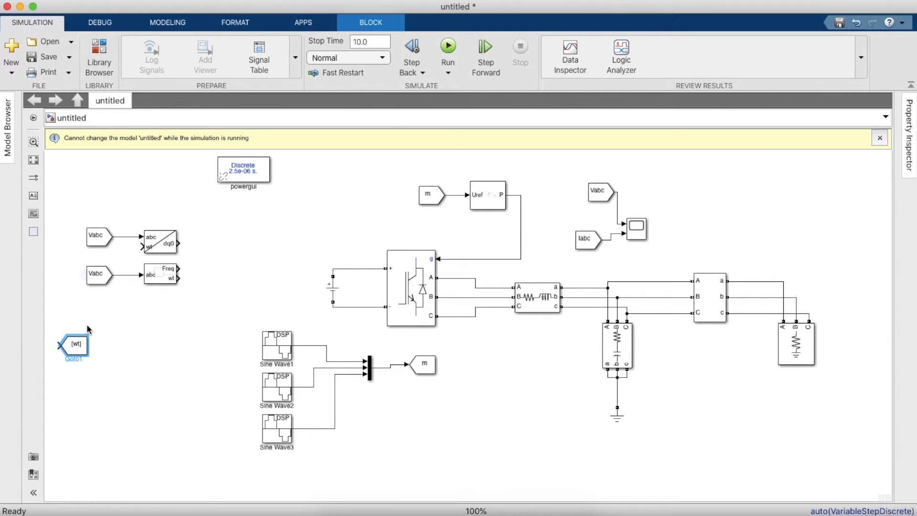
Step: Connect the wt Goto to the PLL's wt output and feed a matching From block into the wt input of the abc to dq0 block
{"action": "left_click_drag", "start_coordinate": [75, 345], "coordinate": [64, 261]}
{"action": "key", "text": "super+r"}
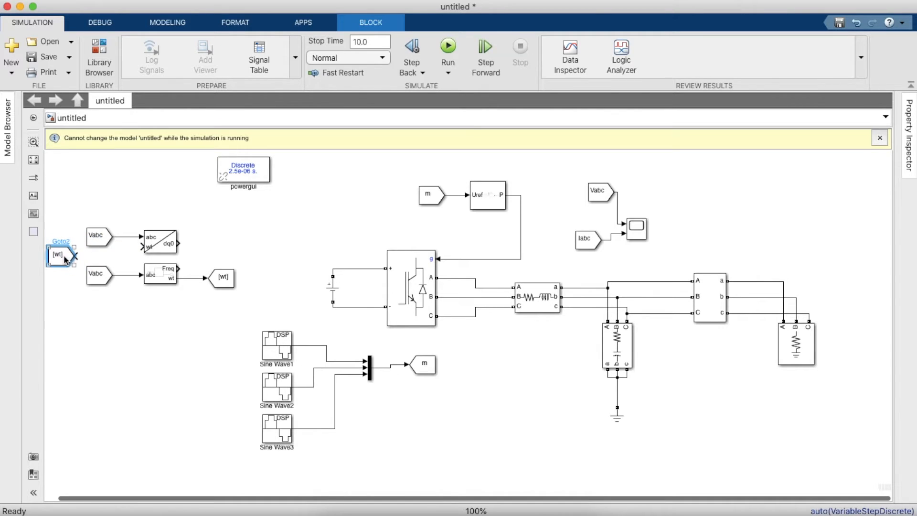
{"action": "key", "text": "Delete"}
{"action": "left_click", "coordinate": [231, 284]}
{"action": "mouse_move", "coordinate": [238, 279]}
{"action": "left_click_drag", "start_coordinate": [264, 281], "coordinate": [143, 247]}
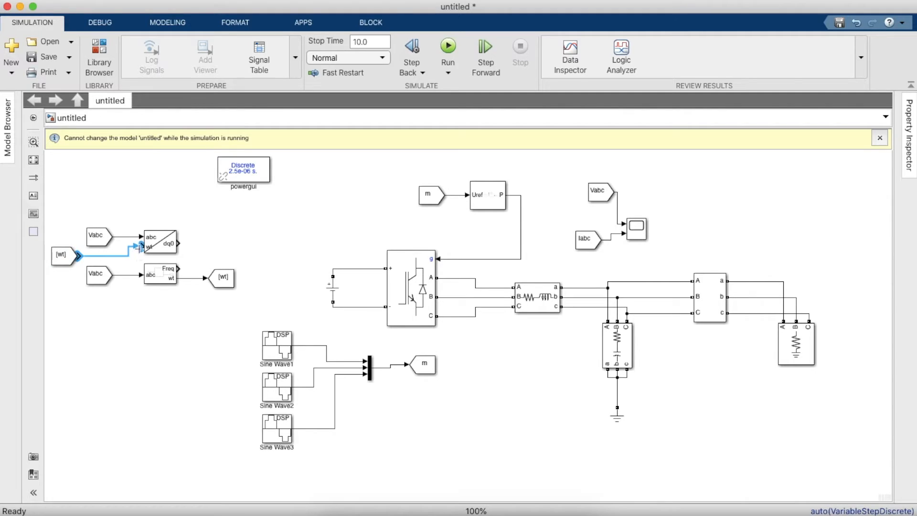
Step: Set the PLL's initial inputs to [0, 50] and its sample time to T
{"action": "double_click", "coordinate": [160, 273]}
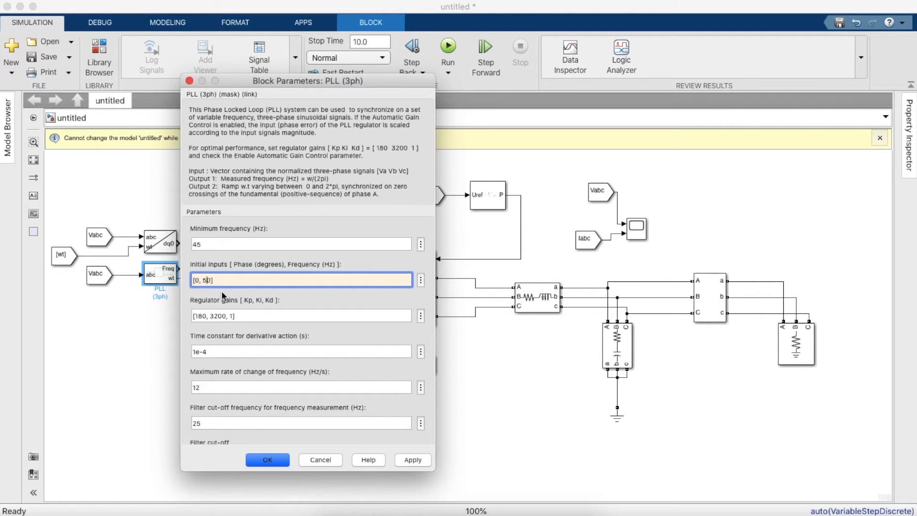
{"action": "scroll", "coordinate": [228, 387], "scroll_direction": "down", "scroll_amount": 3}
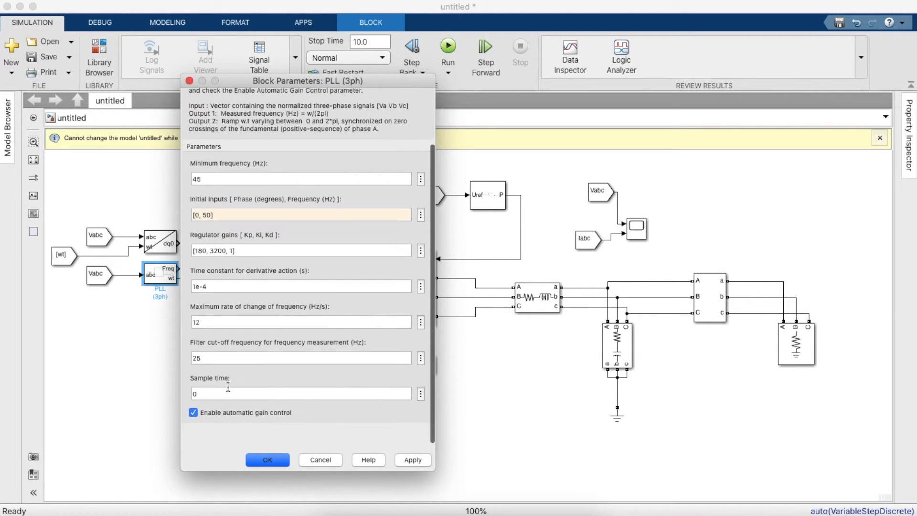
{"action": "left_click", "coordinate": [231, 393]}
{"action": "type", "text": "T"}
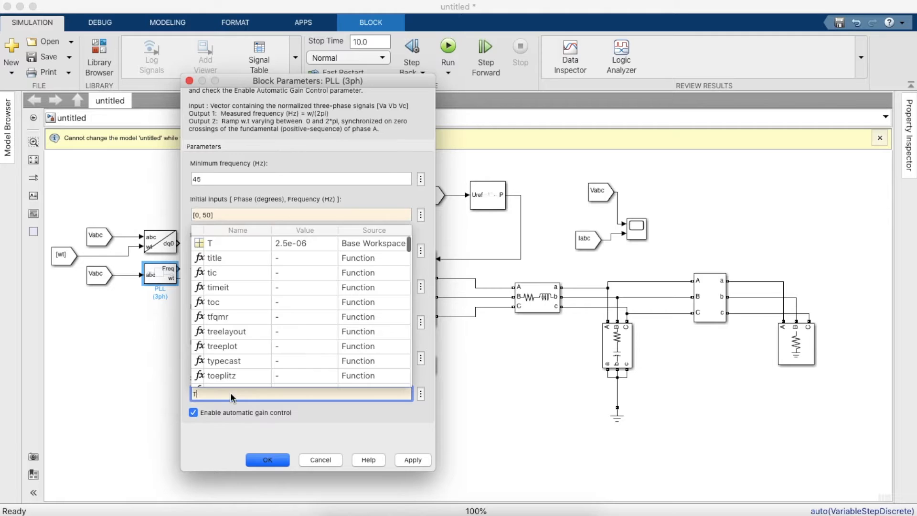
{"action": "left_click", "coordinate": [259, 427]}
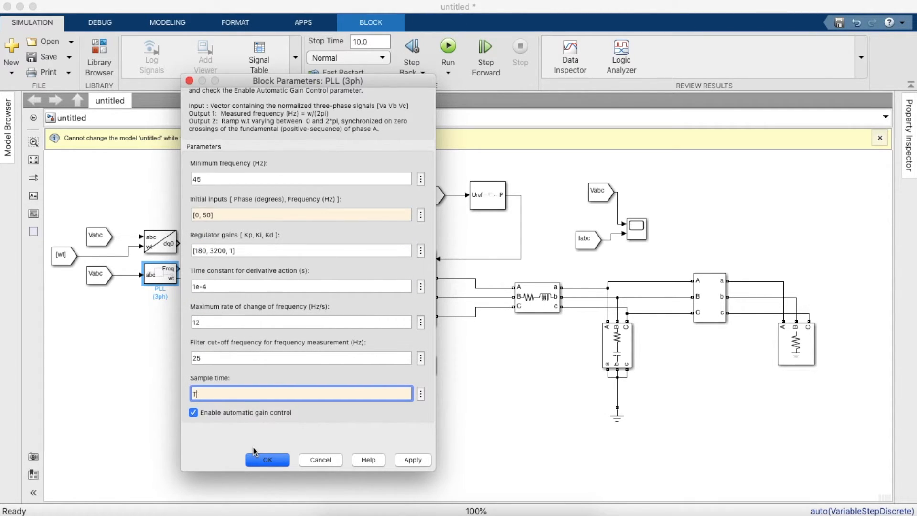
{"action": "left_click", "coordinate": [262, 458]}
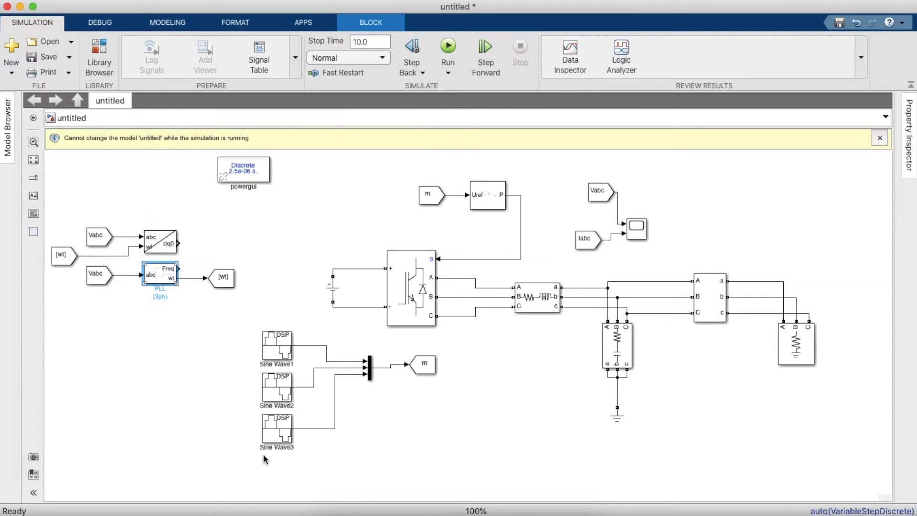
Step: Search the block library for Demux and place the block after the abc to dq0 block
{"action": "left_click", "coordinate": [99, 58]}
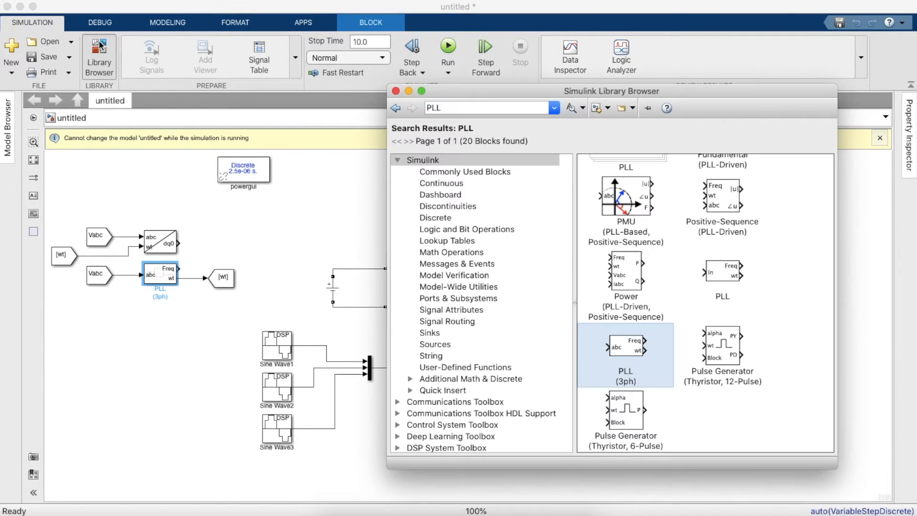
{"action": "double_click", "coordinate": [468, 108]}
{"action": "key", "text": "BackSpace"}
{"action": "type", "text": "Demux"}
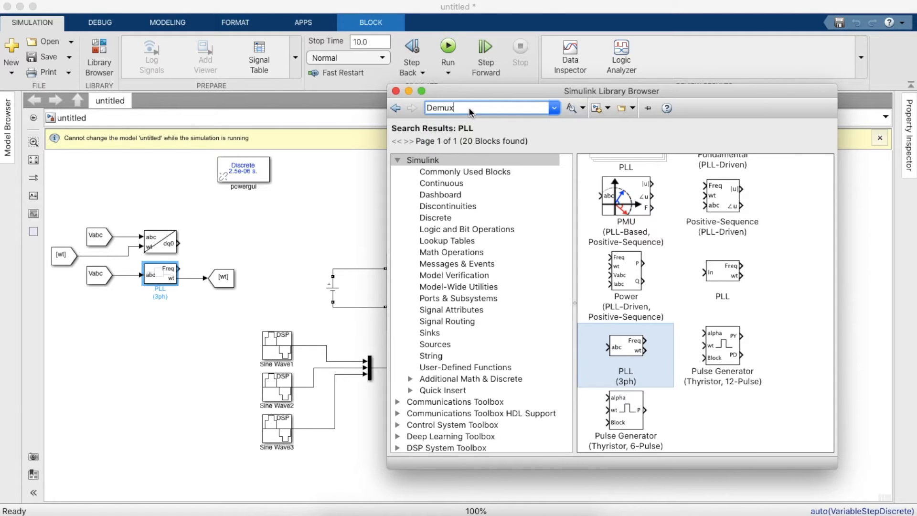
{"action": "key", "text": "Return"}
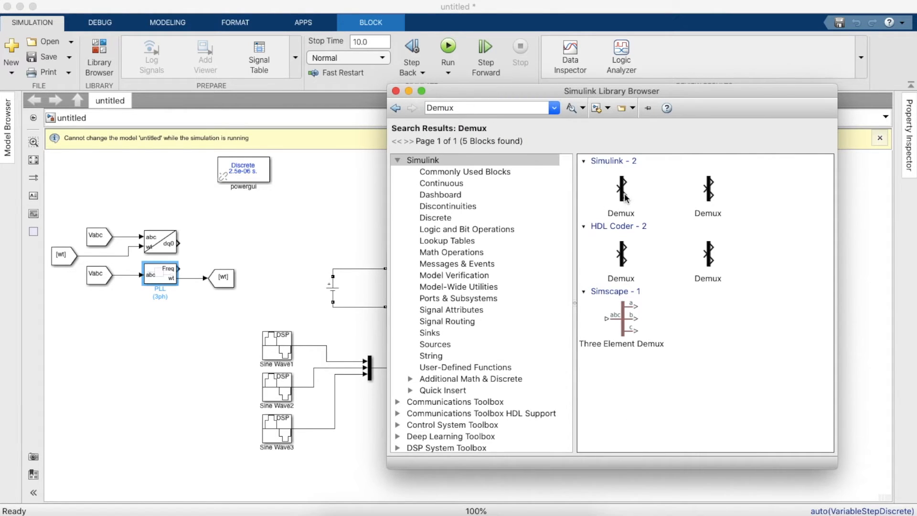
{"action": "left_click_drag", "start_coordinate": [388, 218], "coordinate": [273, 224]}
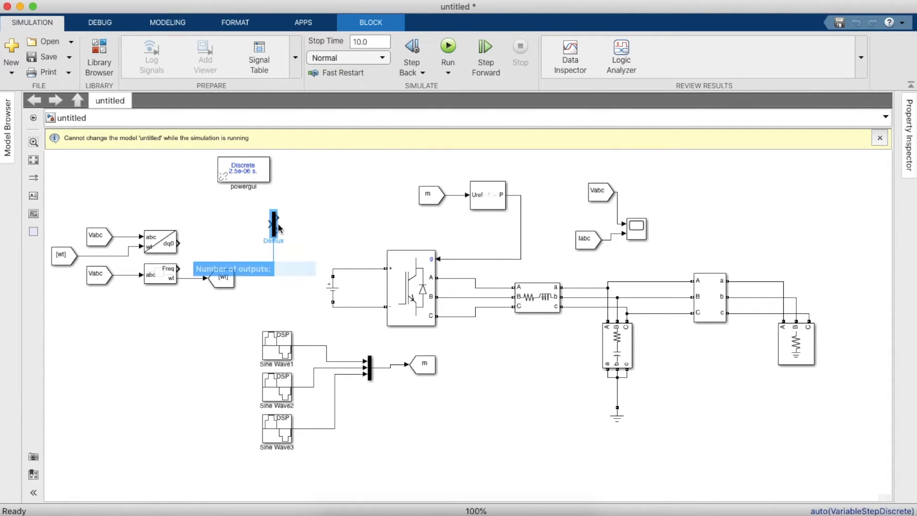
Step: Connect the dq0 output to the Demux, give the Demux three outputs and make it taller
{"action": "left_click", "coordinate": [269, 224]}
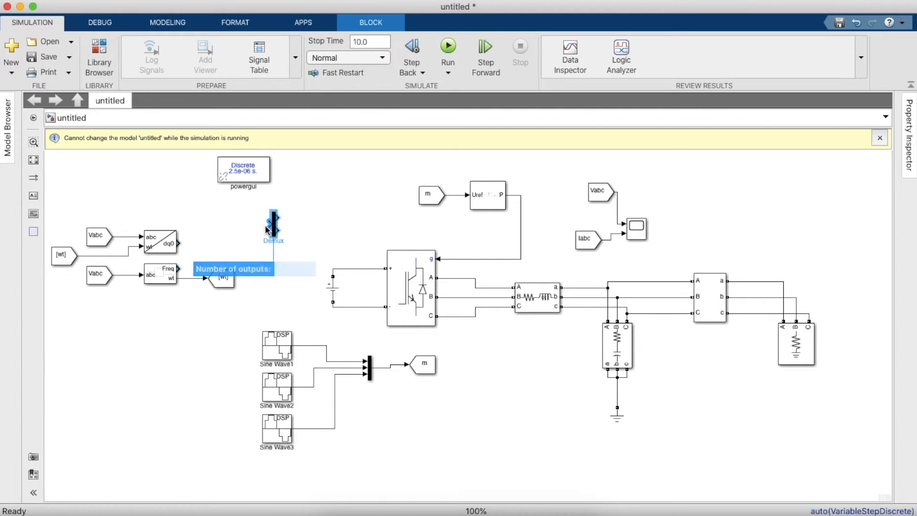
{"action": "left_click", "coordinate": [182, 243]}
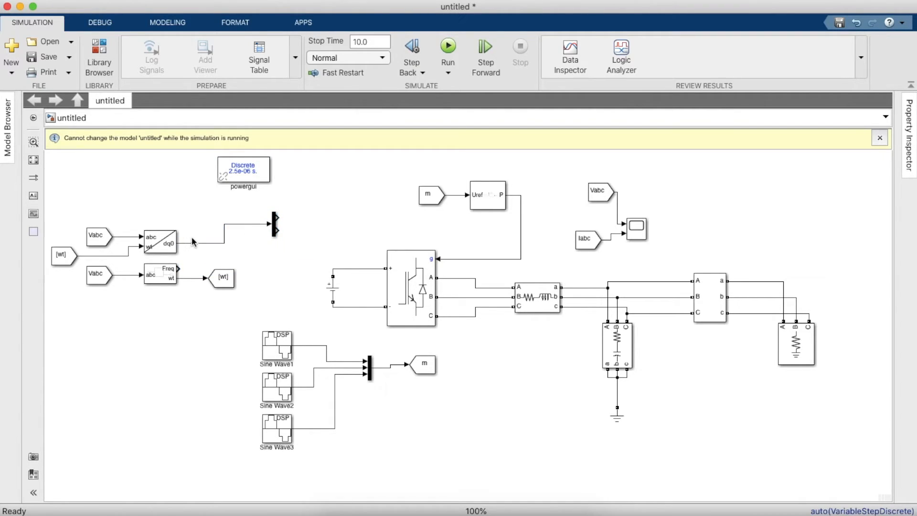
{"action": "left_click_drag", "start_coordinate": [274, 225], "coordinate": [245, 245]}
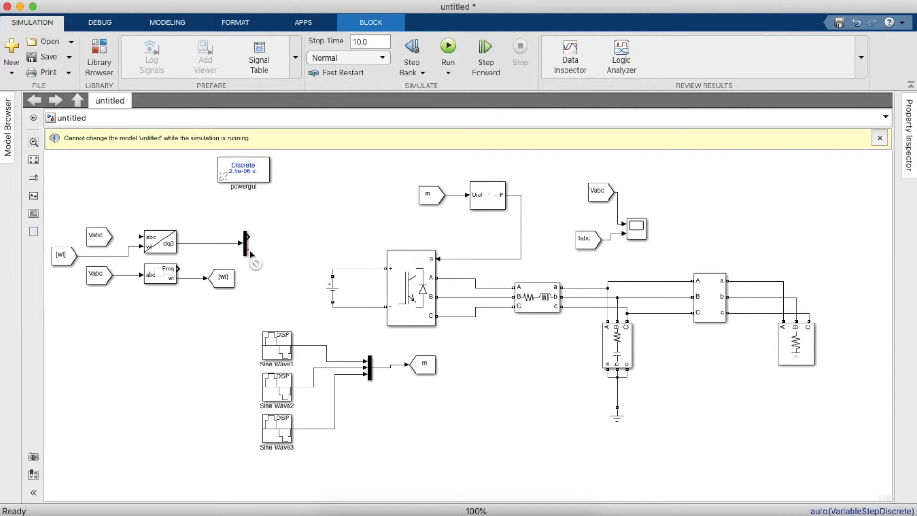
{"action": "left_click", "coordinate": [259, 249]}
{"action": "left_click", "coordinate": [245, 244]}
{"action": "left_click_drag", "start_coordinate": [242, 232], "coordinate": [241, 216]}
{"action": "left_click", "coordinate": [262, 254]}
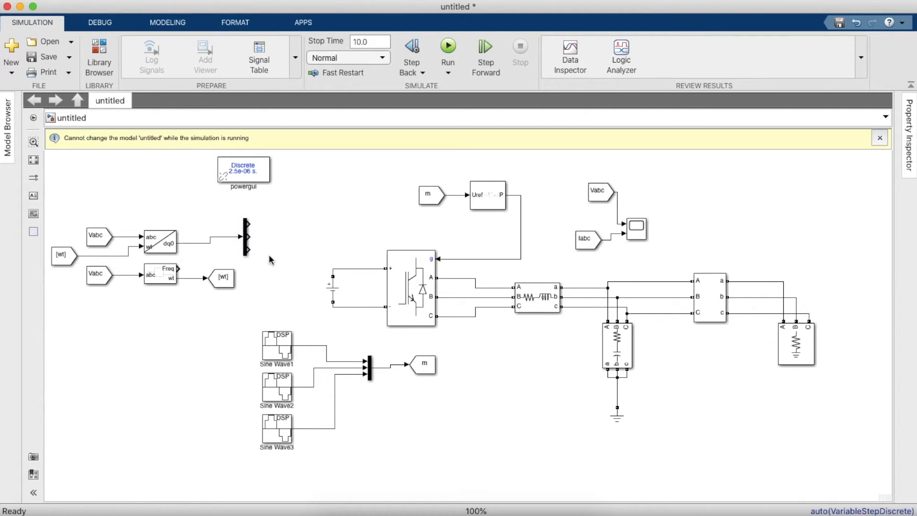
Step: Copy the wt Goto block to the first Demux output and set its tag to peak
{"action": "left_click", "coordinate": [222, 283]}
{"action": "left_click_drag", "start_coordinate": [222, 283], "coordinate": [297, 230]}
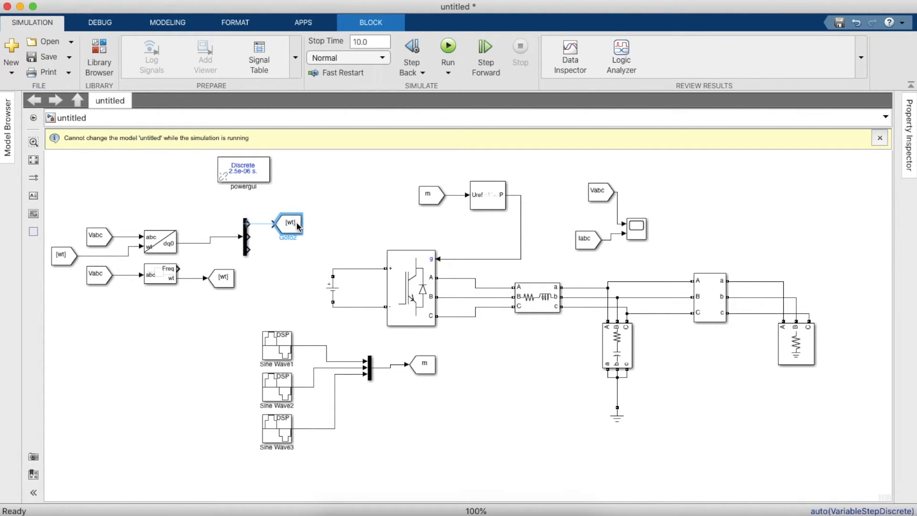
{"action": "left_click", "coordinate": [257, 224]}
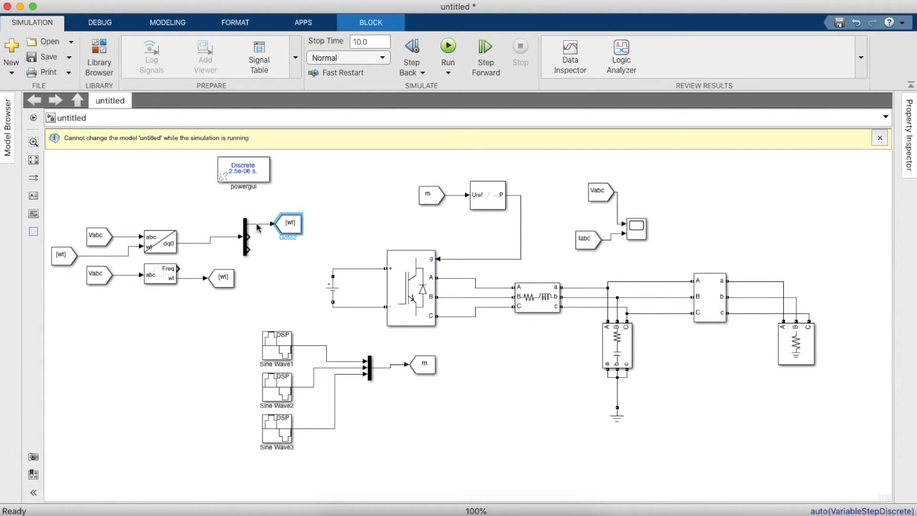
{"action": "double_click", "coordinate": [292, 222]}
{"action": "double_click", "coordinate": [410, 166]}
{"action": "type", "text": "p"}
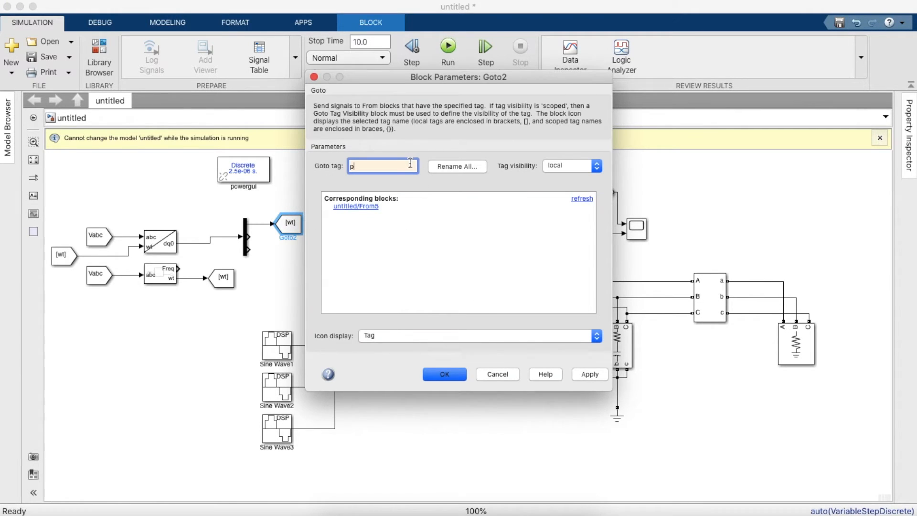
{"action": "type", "text": "eak"}
{"action": "key", "text": "Return"}
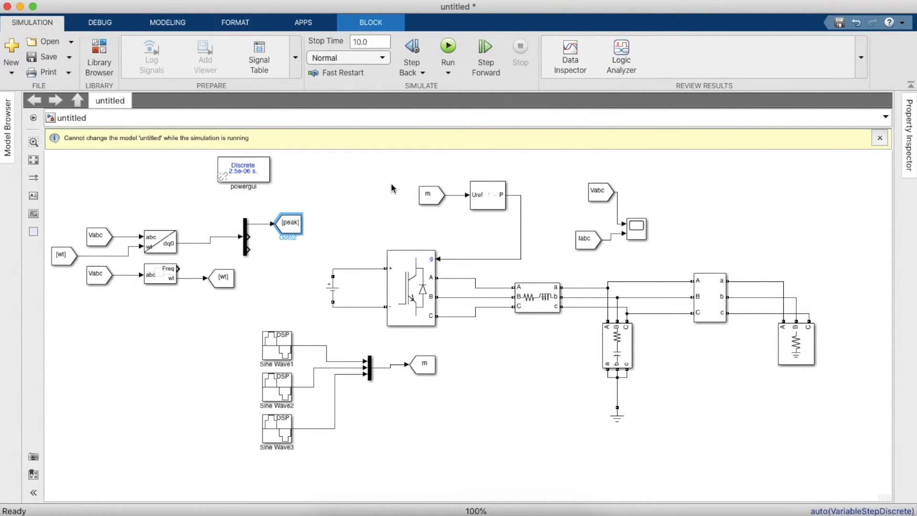
Step: Add a From block tagged peak below the PLL group and place a Scope from the library beside it
{"action": "left_click_drag", "start_coordinate": [296, 227], "coordinate": [168, 352]}
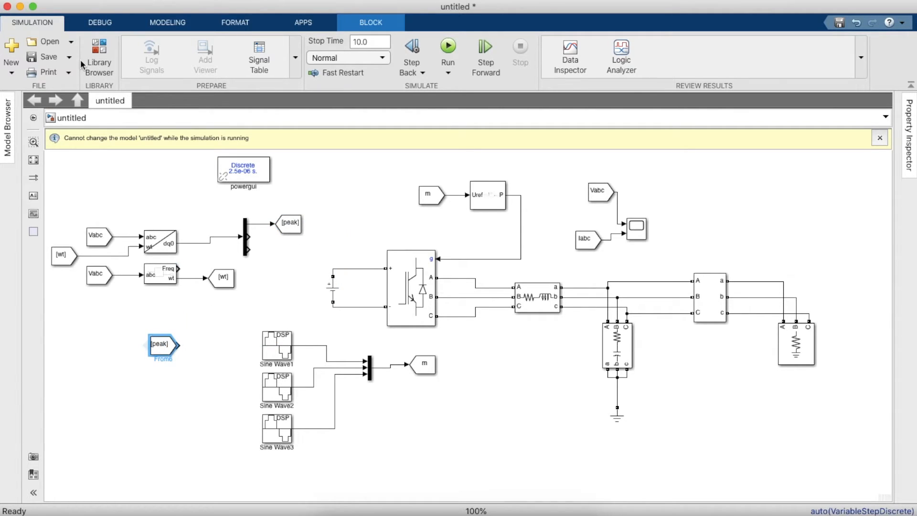
{"action": "left_click", "coordinate": [100, 60]}
{"action": "double_click", "coordinate": [431, 106]}
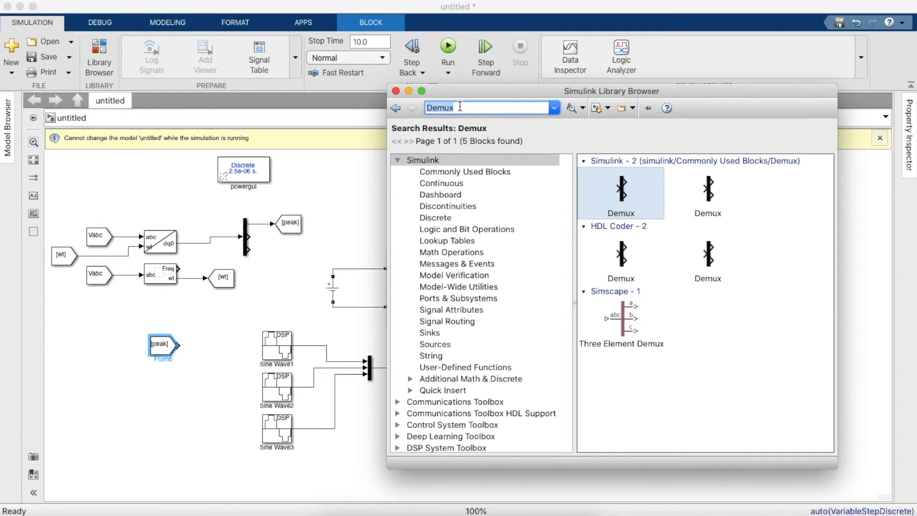
{"action": "type", "text": "Scope"}
{"action": "left_click", "coordinate": [435, 121]}
{"action": "left_click_drag", "start_coordinate": [613, 190], "coordinate": [211, 352]}
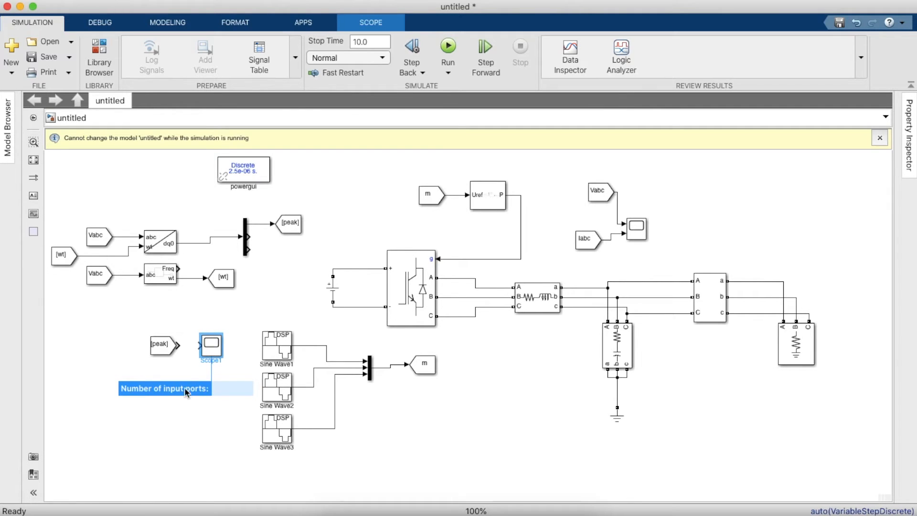
Step: Delete the Scope beside the peak From block, find Display in the block library and place it in the model below
{"action": "left_click", "coordinate": [215, 345]}
{"action": "key", "text": "Delete"}
{"action": "left_click", "coordinate": [106, 62]}
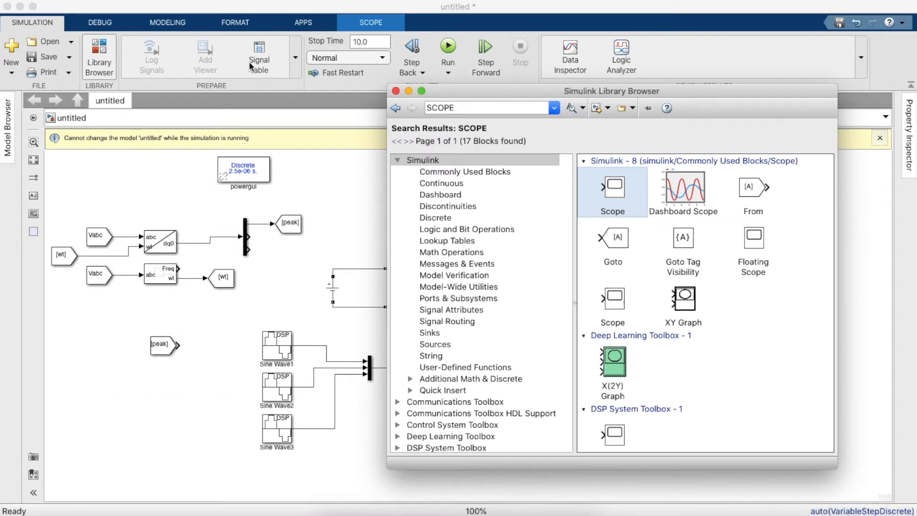
{"action": "double_click", "coordinate": [497, 104]}
{"action": "left_click", "coordinate": [508, 107]}
{"action": "key", "text": "BackSpace"}
{"action": "type", "text": "Display"}
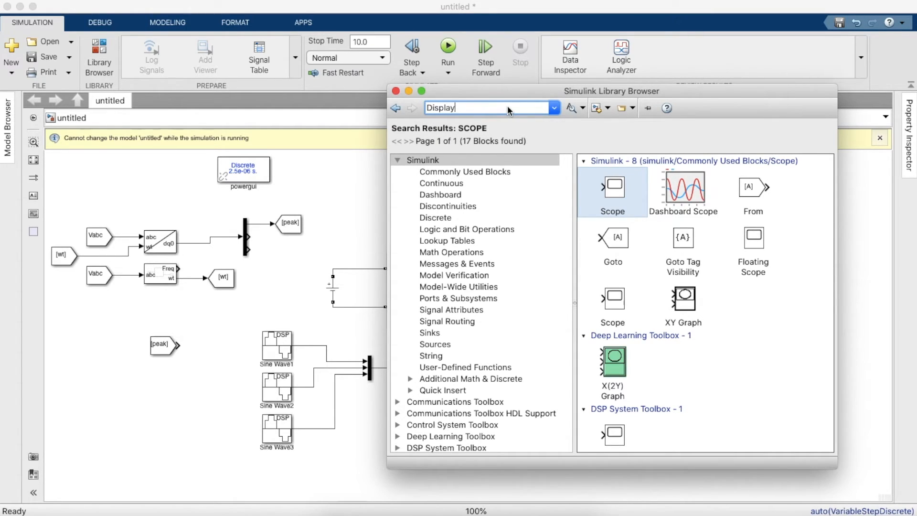
{"action": "key", "text": "Return"}
{"action": "left_click", "coordinate": [630, 393]}
{"action": "left_click_drag", "start_coordinate": [595, 371], "coordinate": [204, 411]}
Step: Connect the peak From block to the Display and position the pair below the PLL group
{"action": "left_click", "coordinate": [168, 343]}
{"action": "mouse_move", "coordinate": [168, 343]}
{"action": "left_mouse_down"}
{"action": "mouse_move", "coordinate": [133, 397]}
{"action": "mouse_move", "coordinate": [135, 411]}
{"action": "mouse_move", "coordinate": [234, 433]}
{"action": "mouse_move", "coordinate": [178, 356]}
{"action": "left_mouse_up"}
{"action": "left_click", "coordinate": [157, 414]}
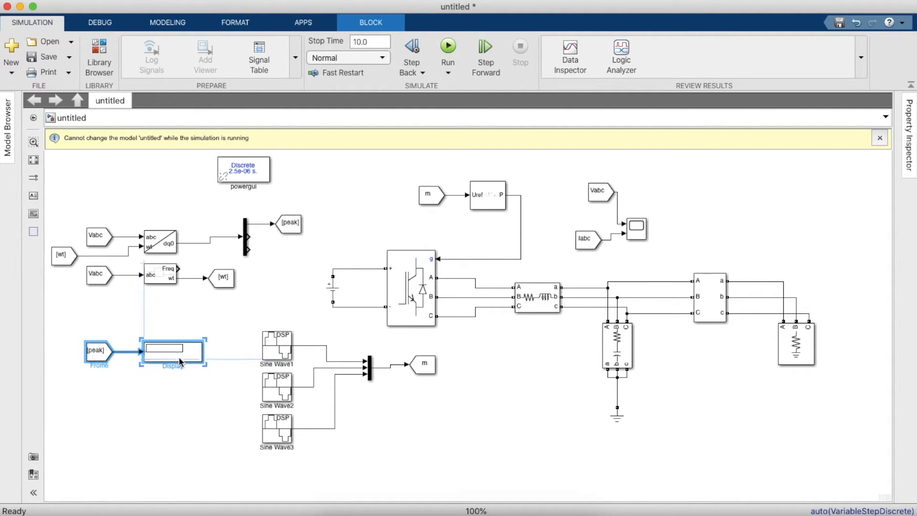
{"action": "left_click", "coordinate": [225, 335]}
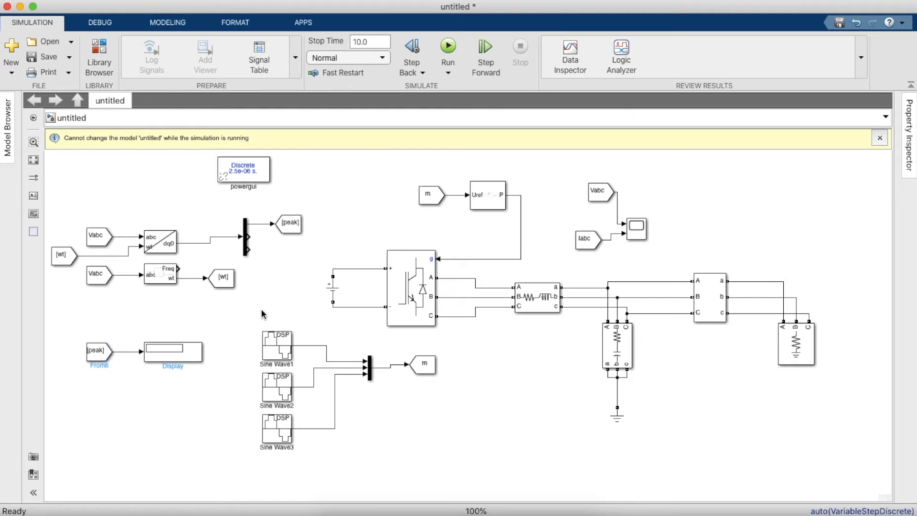
Step: Run the simulation to read the peak Display, check the DC Voltage Source's amplitude during the run, and stop it
{"action": "left_click", "coordinate": [448, 48]}
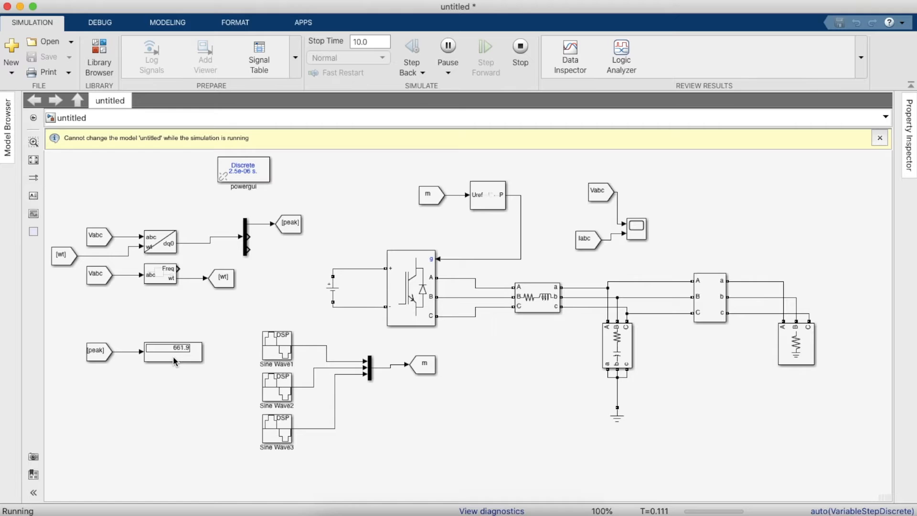
{"action": "double_click", "coordinate": [333, 292]}
{"action": "left_click", "coordinate": [466, 363]}
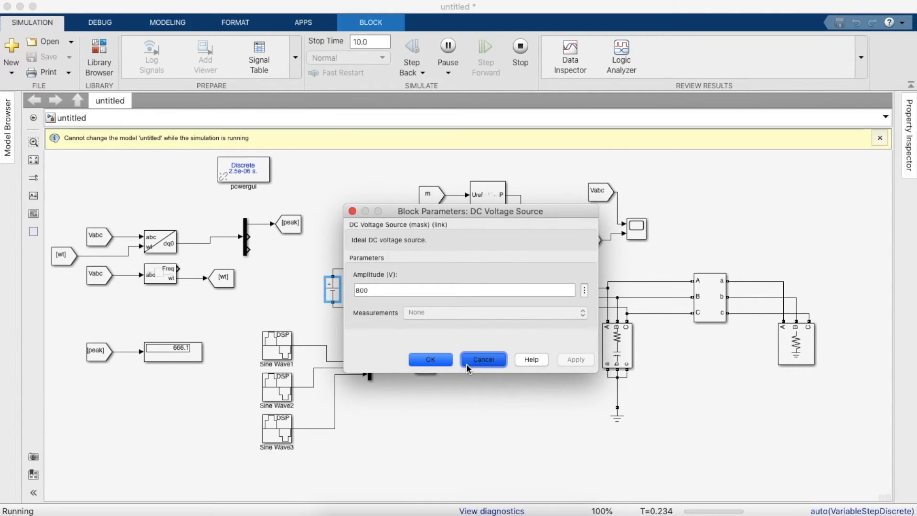
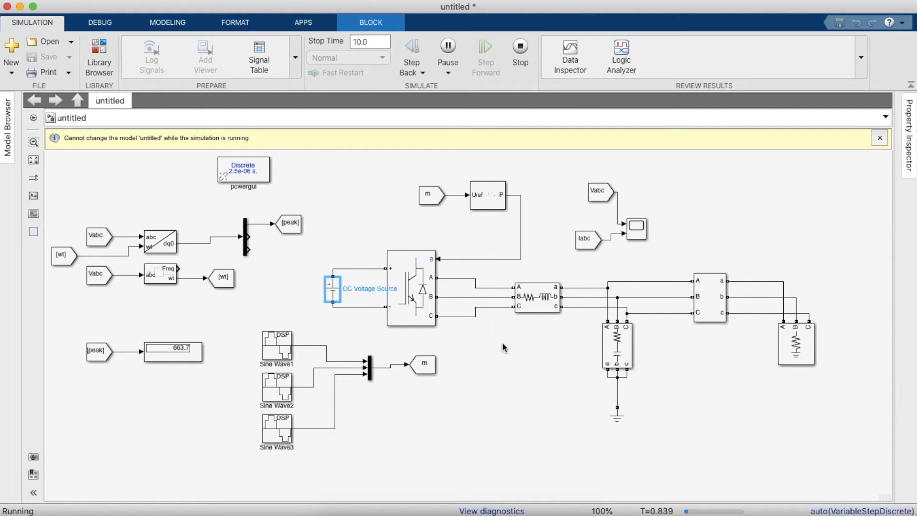
{"action": "left_click", "coordinate": [521, 48]}
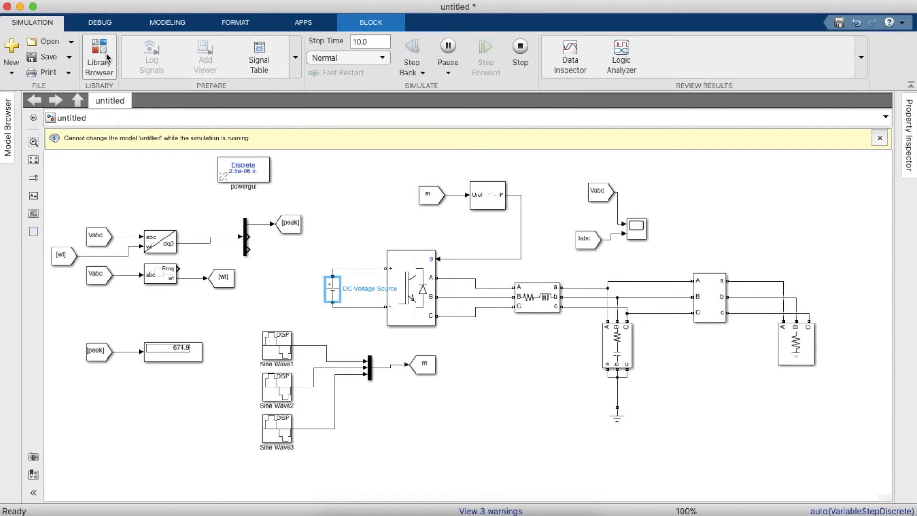
Step: Search the block library for gain and place a Gain block near the peak From block
{"action": "left_click", "coordinate": [104, 53]}
{"action": "double_click", "coordinate": [456, 107]}
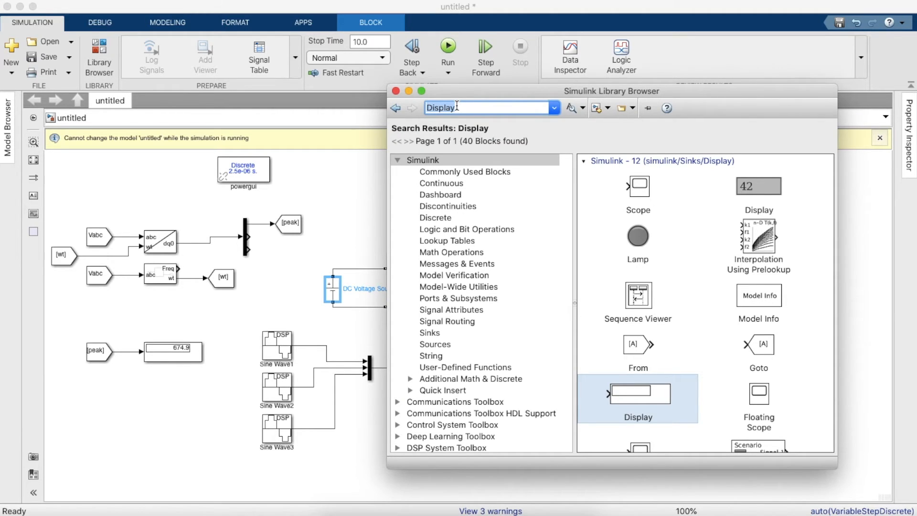
{"action": "type", "text": "gain"}
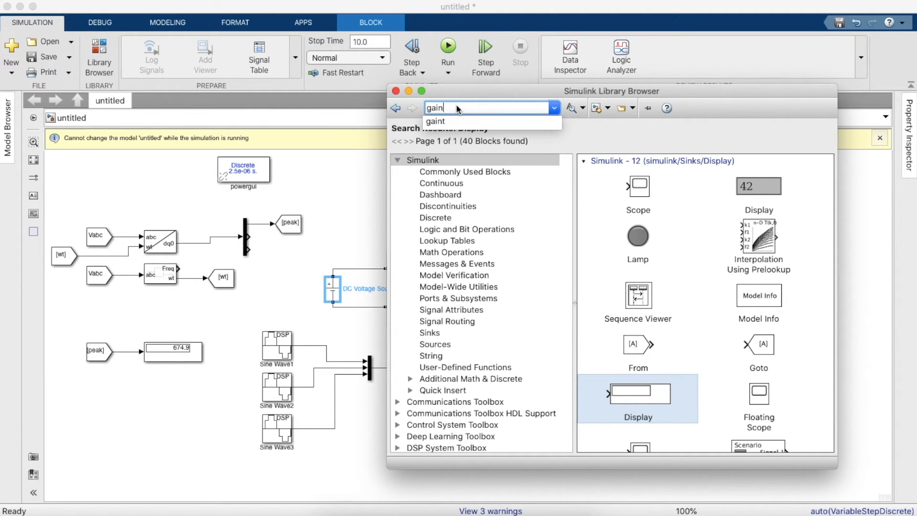
{"action": "key", "text": "Return"}
{"action": "mouse_move", "coordinate": [643, 188]}
{"action": "left_mouse_down"}
{"action": "mouse_move", "coordinate": [334, 296]}
{"action": "mouse_move", "coordinate": [150, 410]}
{"action": "mouse_move", "coordinate": [156, 323]}
{"action": "mouse_move", "coordinate": [133, 352]}
{"action": "left_mouse_up"}
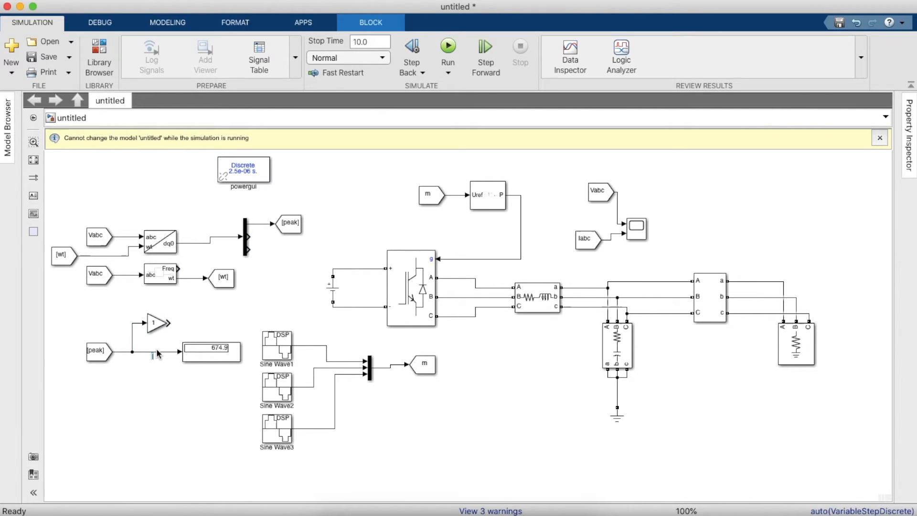
Step: Remove the direct line from the peak From block to the Display and insert the Gain block between them
{"action": "left_click", "coordinate": [159, 353]}
{"action": "key", "text": "Delete"}
{"action": "left_click_drag", "start_coordinate": [169, 323], "coordinate": [155, 356]}
{"action": "left_click", "coordinate": [157, 328]}
Step: Set the Gain block's gain to 1/sqrt(2) and enlarge the block so its value is readable
{"action": "double_click", "coordinate": [156, 356]}
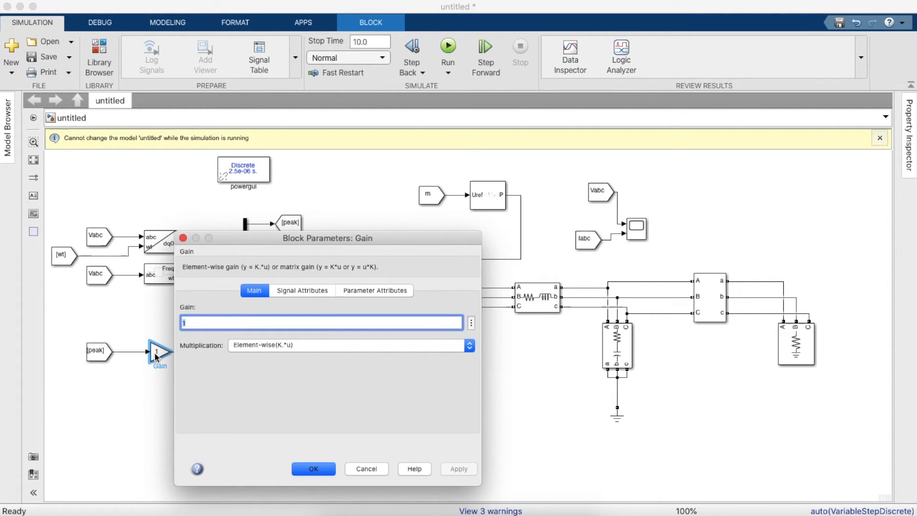
{"action": "key", "text": "BackSpace"}
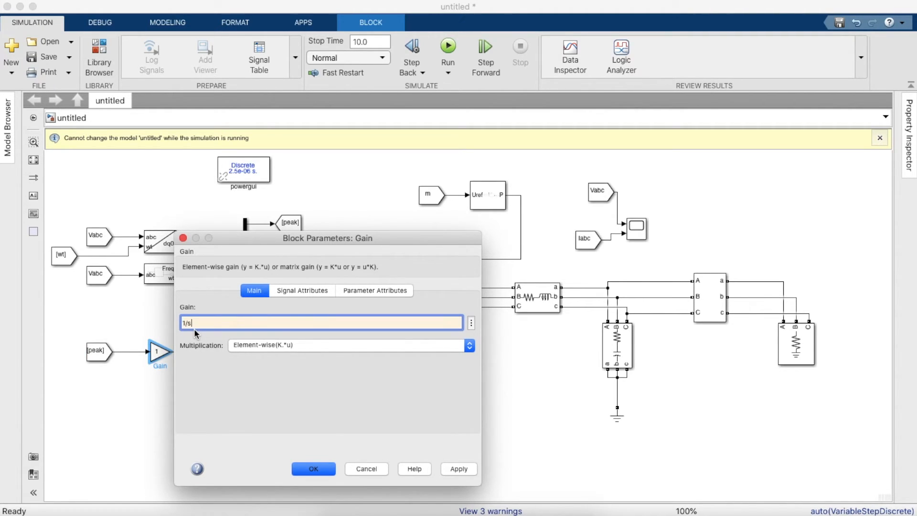
{"action": "type", "text": "1/sqrt(2)"}
{"action": "key", "text": "Return"}
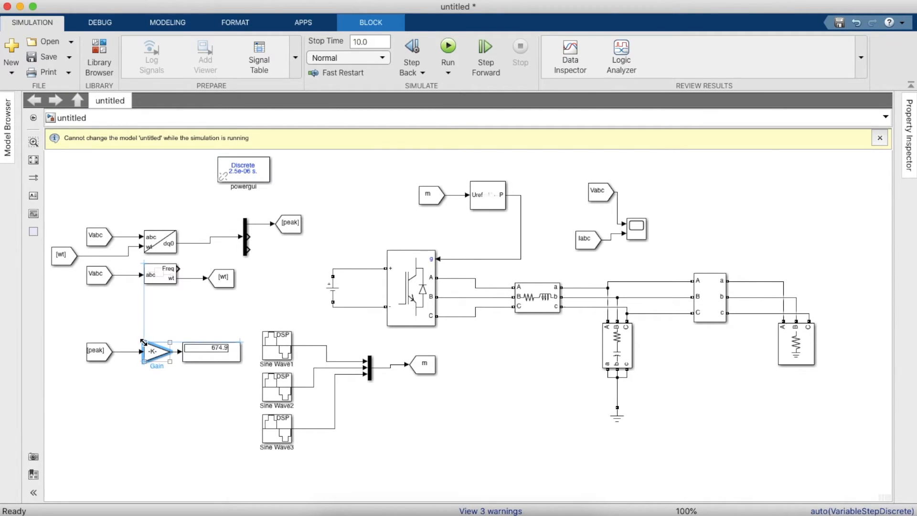
{"action": "left_click_drag", "start_coordinate": [149, 342], "coordinate": [199, 334]}
{"action": "left_click", "coordinate": [210, 390]}
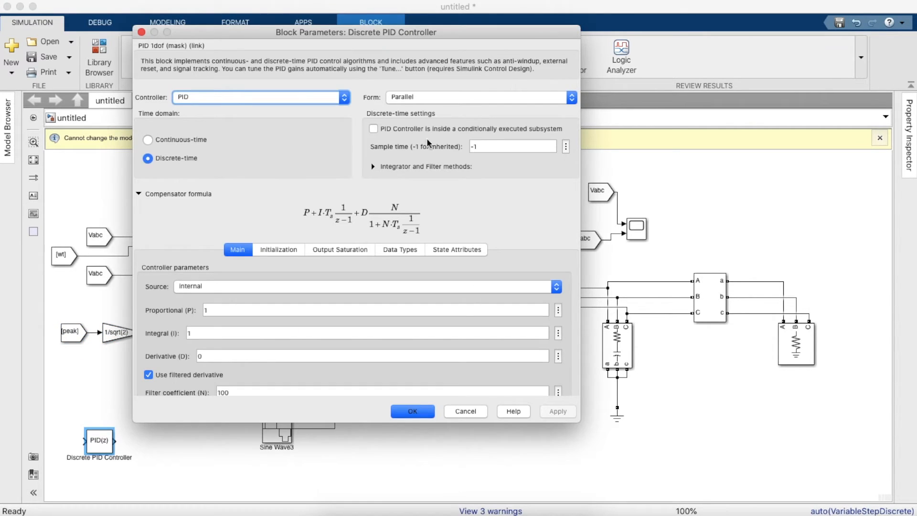
Step: Set the Discrete PID Controller's sample time to T*100, proportional gain to 0.001 and integral gain to 0.5
{"action": "double_click", "coordinate": [492, 144]}
{"action": "key", "text": "BackSpace"}
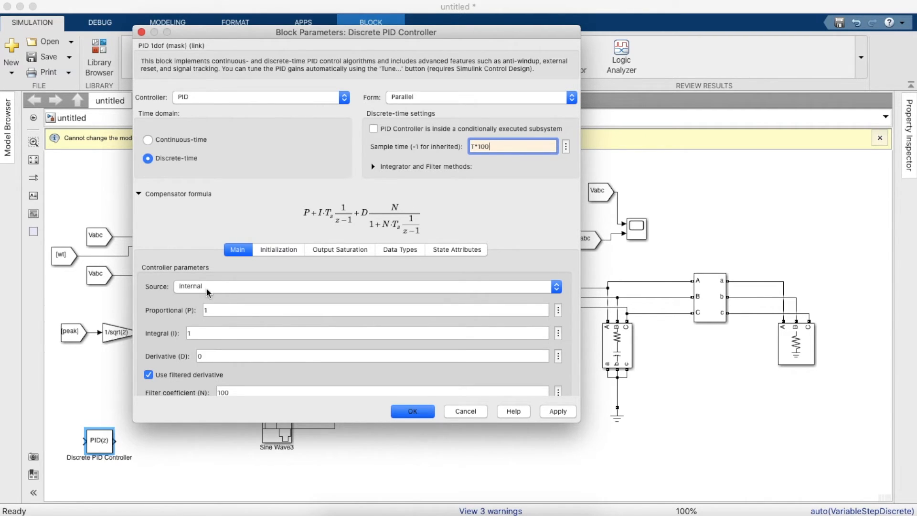
{"action": "left_click", "coordinate": [267, 315]}
{"action": "type", "text": "0"}
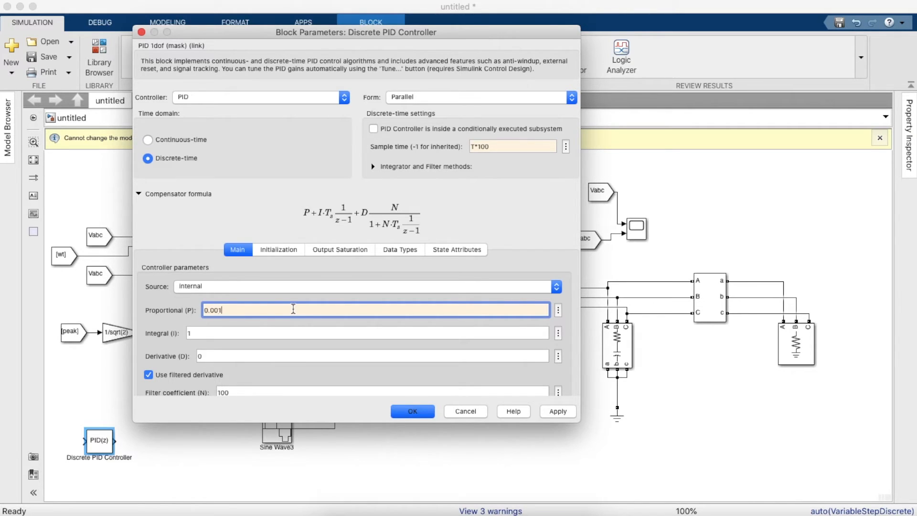
{"action": "left_click", "coordinate": [324, 332]}
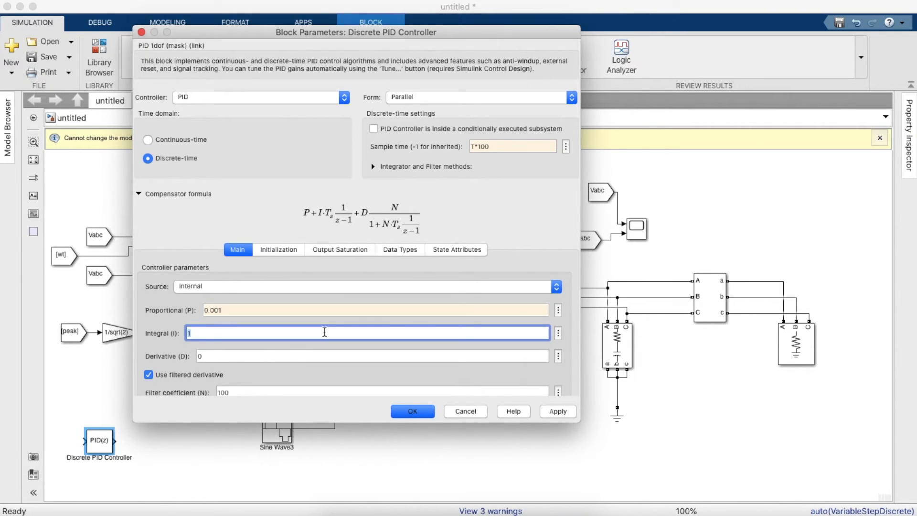
{"action": "key", "text": "BackSpace"}
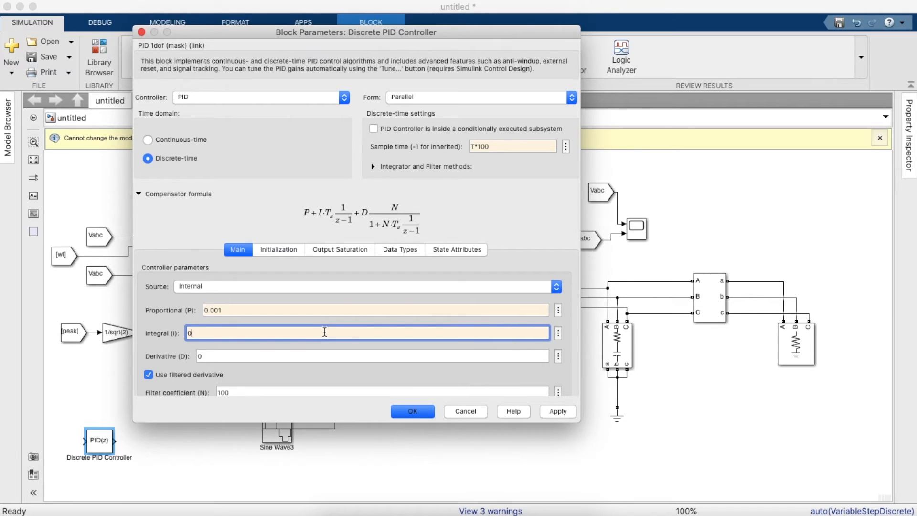
{"action": "type", "text": "0.5"}
Step: Limit the Discrete PID Controller's output to an upper limit of 0.975 and a lower limit of 0.25, and apply the parameters
{"action": "left_click", "coordinate": [292, 250]}
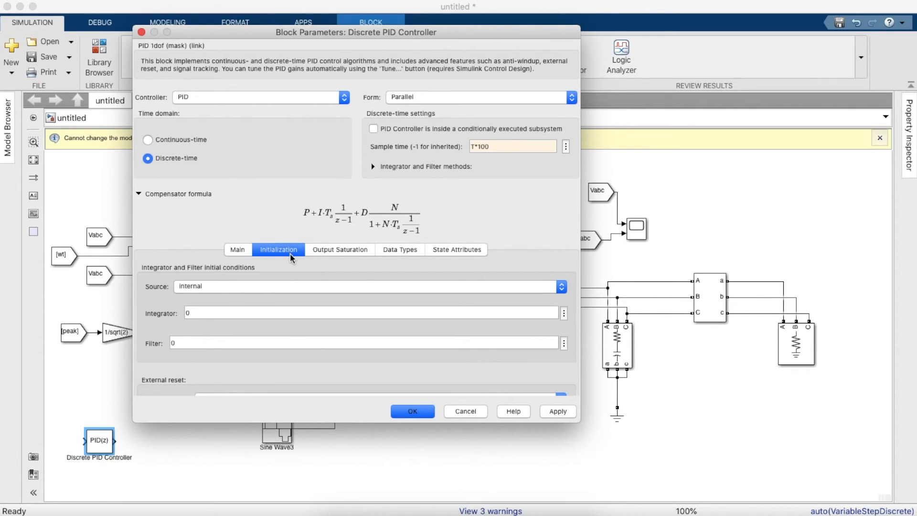
{"action": "left_click", "coordinate": [350, 251]}
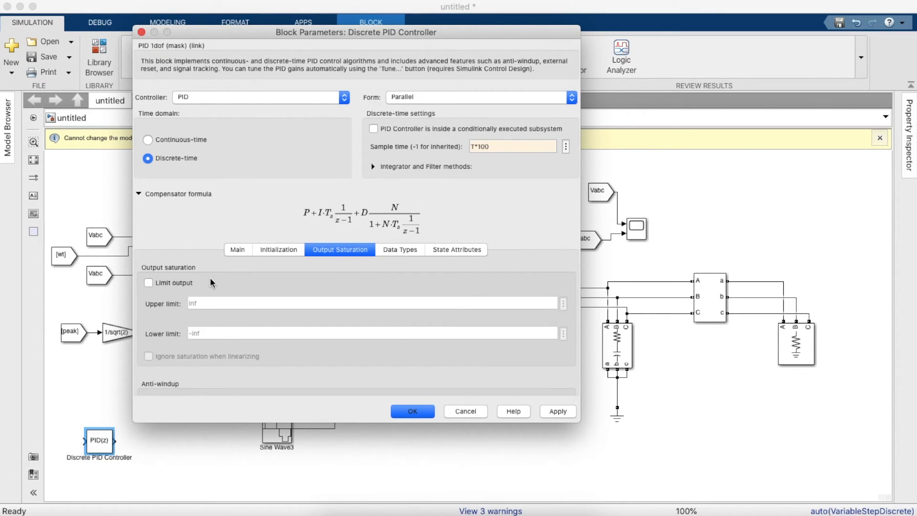
{"action": "left_click", "coordinate": [181, 283]}
{"action": "double_click", "coordinate": [212, 300]}
{"action": "key", "text": "BackSpace"}
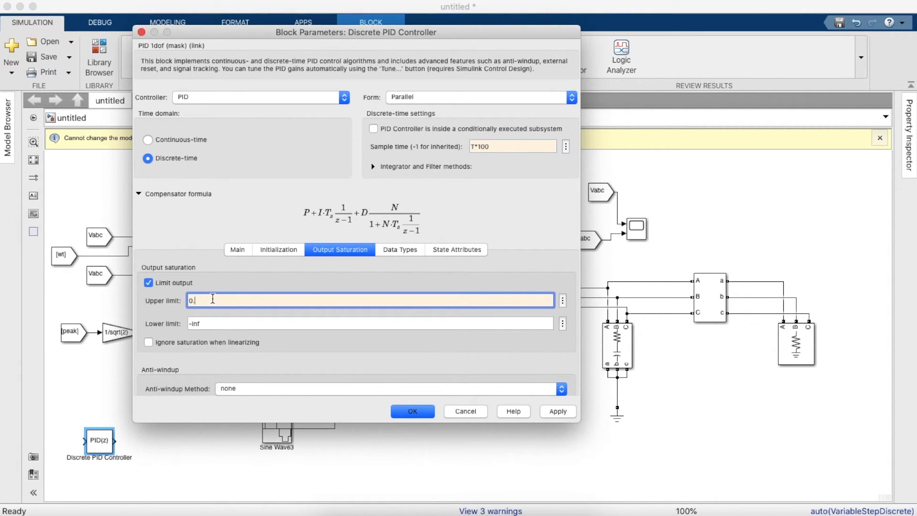
{"action": "double_click", "coordinate": [230, 323]}
{"action": "key", "text": "BackSpace"}
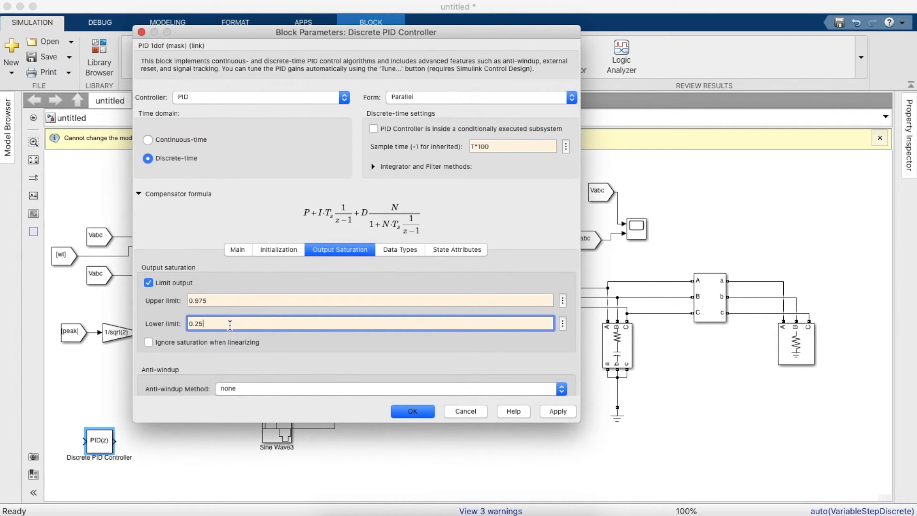
{"action": "scroll", "coordinate": [236, 351], "scroll_direction": "down", "scroll_amount": 5}
{"action": "left_click", "coordinate": [406, 414]}
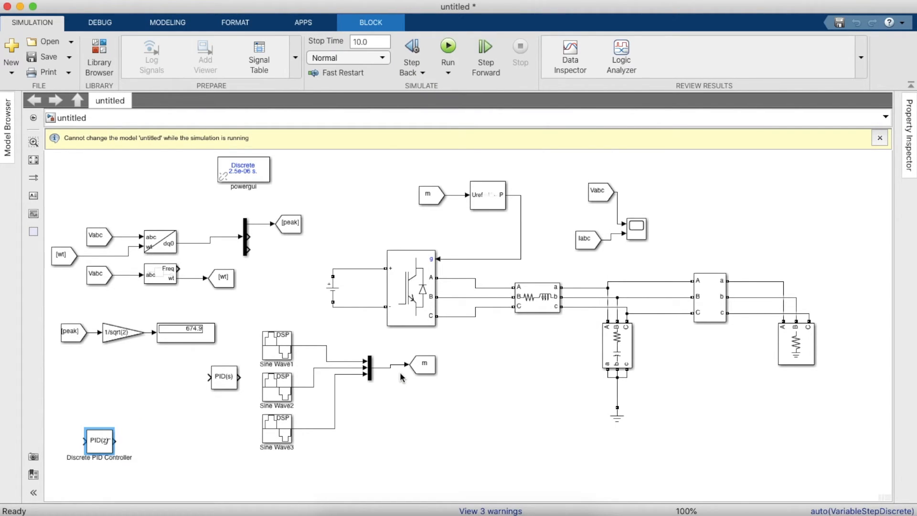
Step: Find Goto in the block library, place it after the Discrete PID Controller and connect the controller's output to it
{"action": "left_click", "coordinate": [101, 64]}
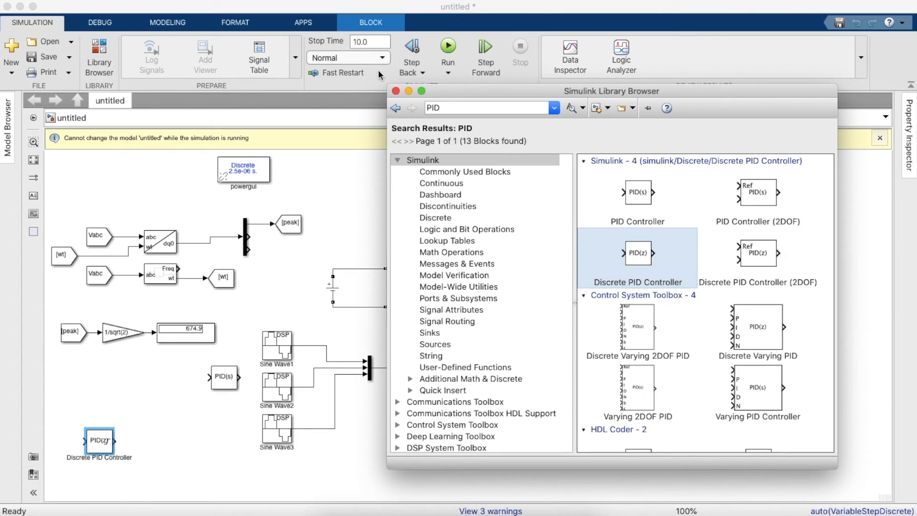
{"action": "left_click", "coordinate": [443, 107]}
{"action": "type", "text": "Goto"}
{"action": "key", "text": "Return"}
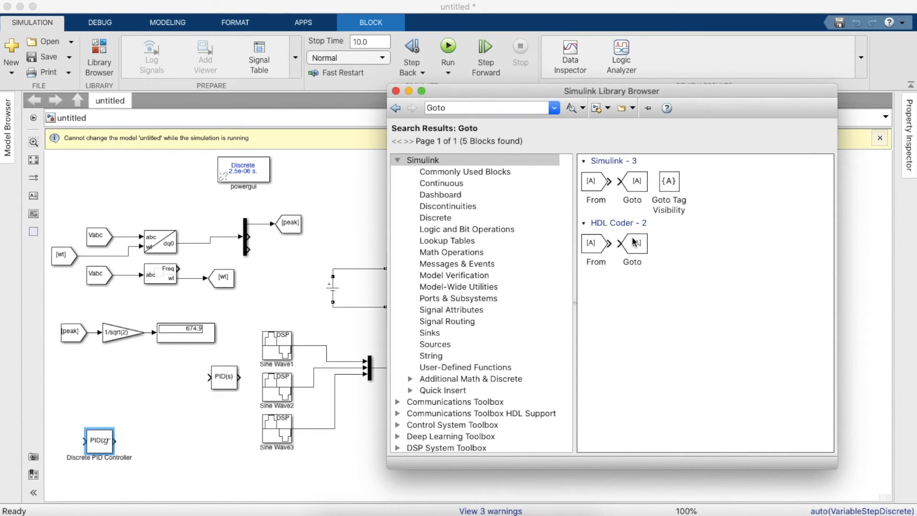
{"action": "left_click_drag", "start_coordinate": [634, 242], "coordinate": [184, 443]}
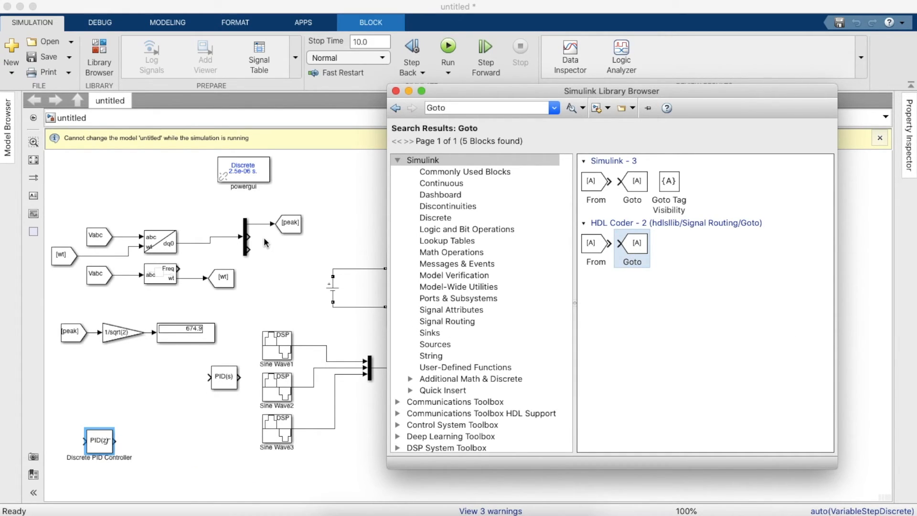
{"action": "left_click", "coordinate": [398, 84]}
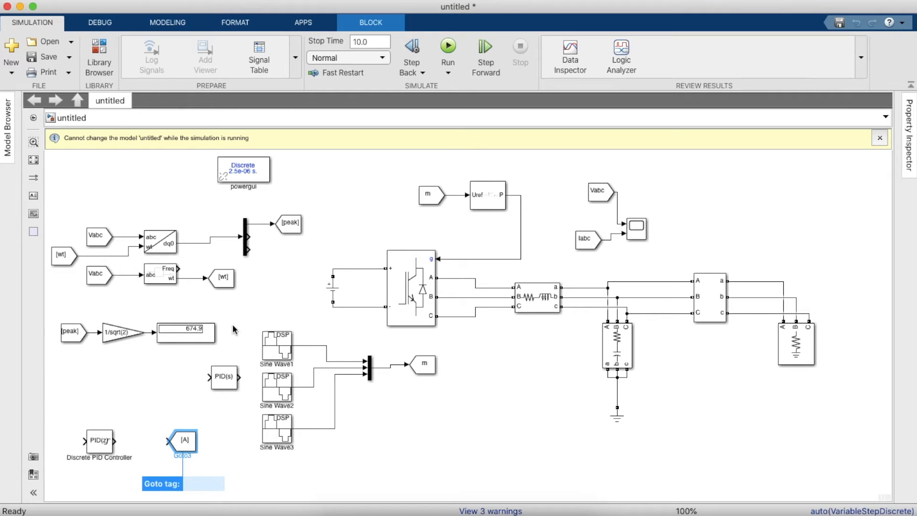
{"action": "left_click", "coordinate": [170, 440]}
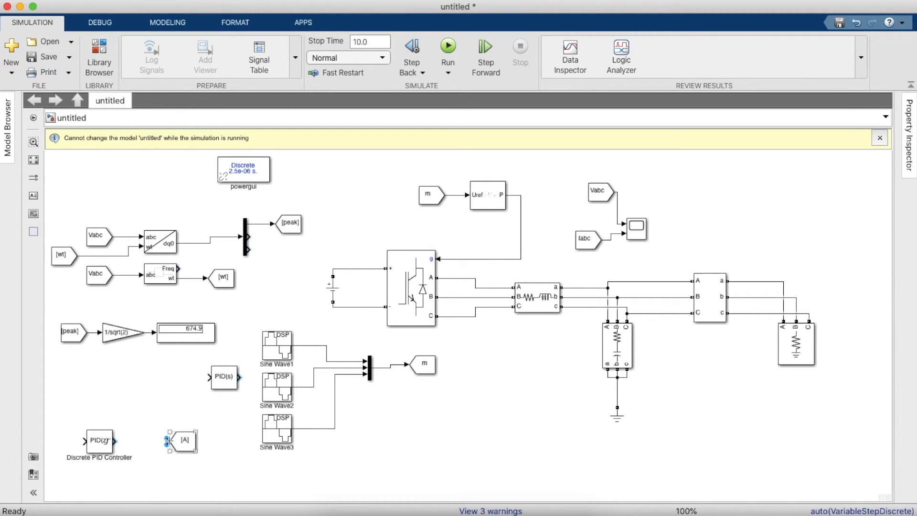
{"action": "left_click_drag", "start_coordinate": [169, 440], "coordinate": [119, 440]}
Step: Give the Goto block after the Discrete PID Controller the tag mp with global visibility
{"action": "double_click", "coordinate": [188, 440]}
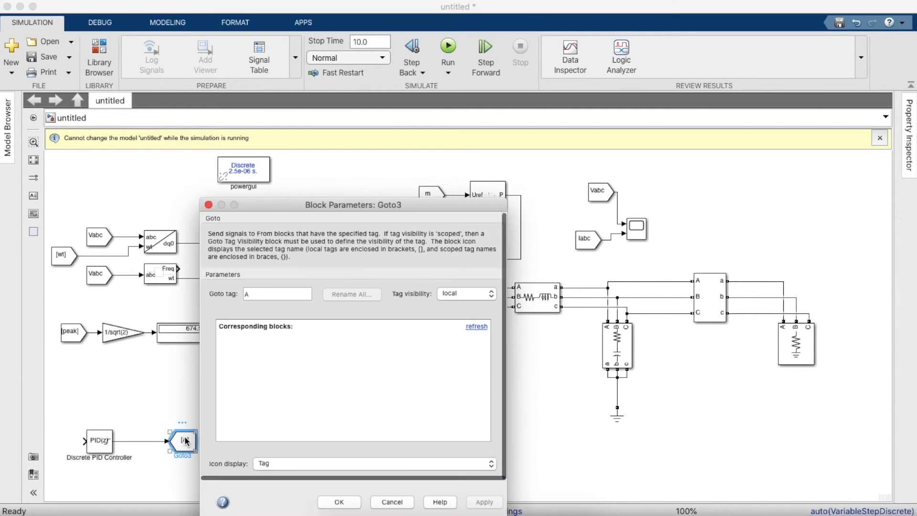
{"action": "type", "text": "m"}
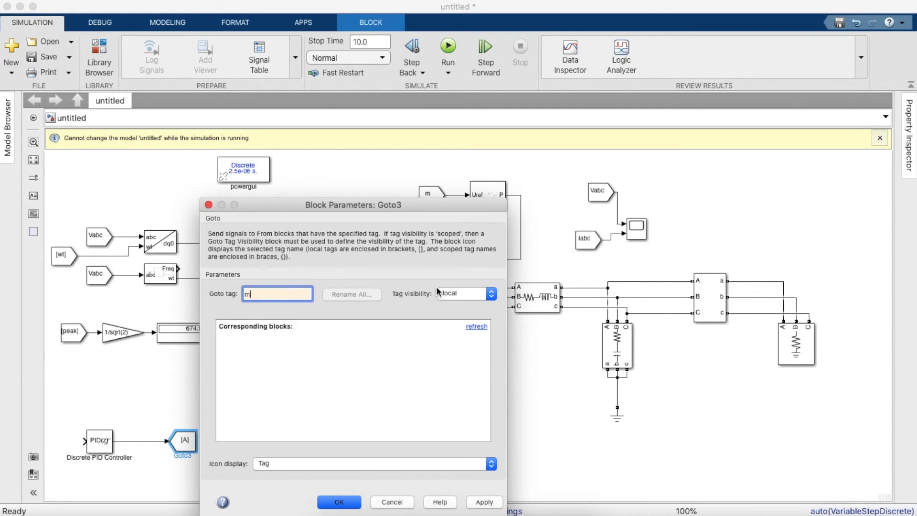
{"action": "left_click", "coordinate": [477, 294]}
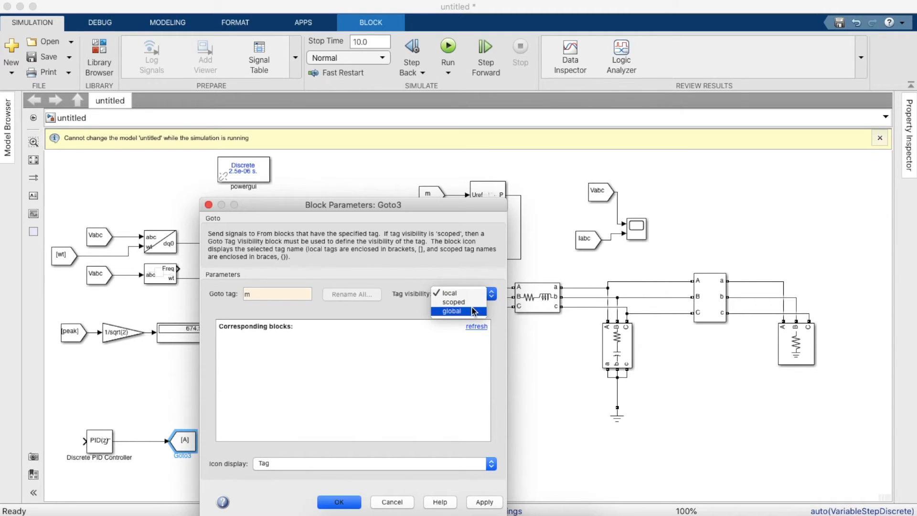
{"action": "left_click", "coordinate": [473, 312]}
{"action": "left_click", "coordinate": [303, 294]}
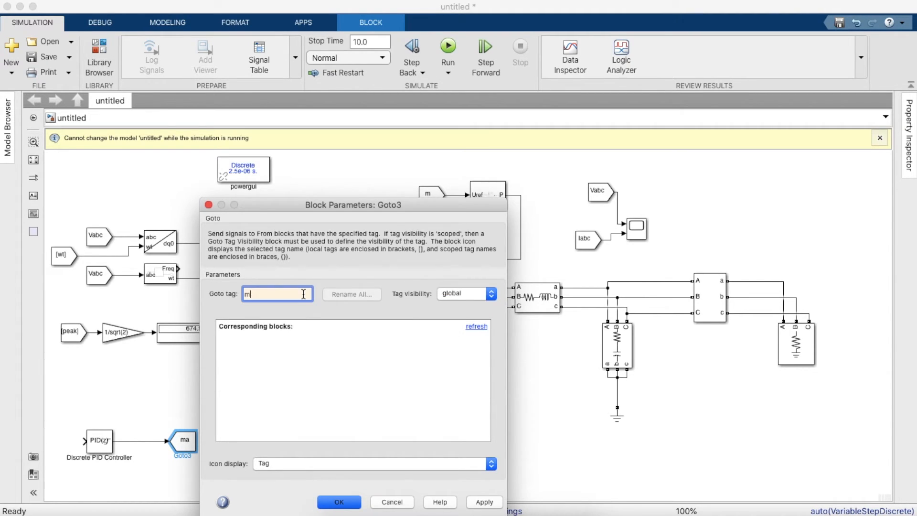
{"action": "key", "text": "Return"}
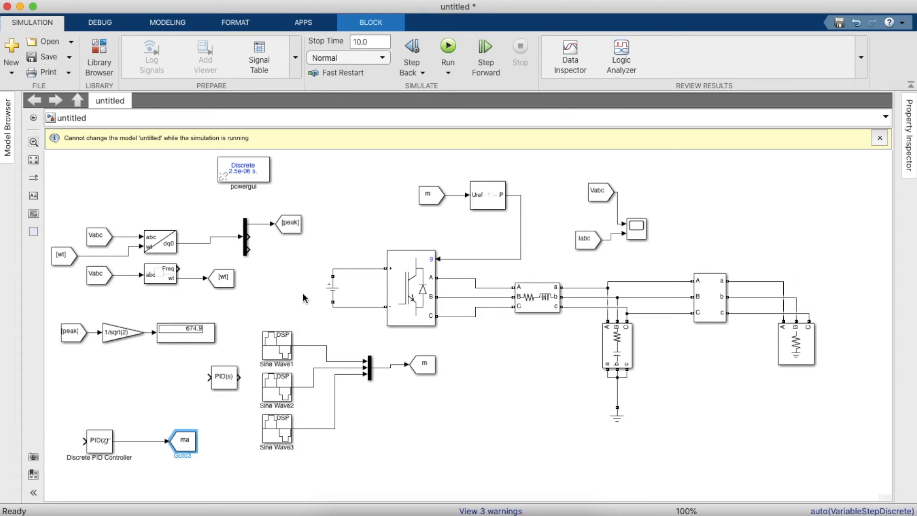
{"action": "left_click", "coordinate": [185, 407]}
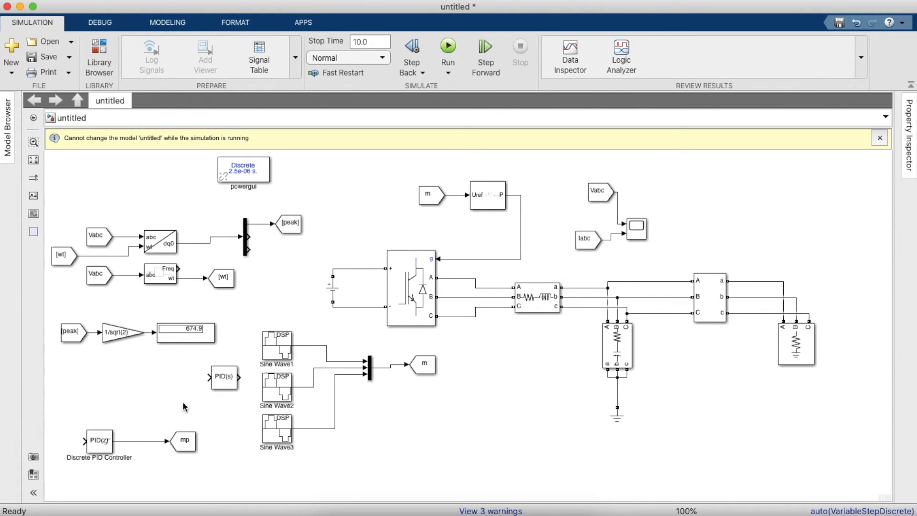
Step: Find the Divide block in the block library and place it in the model near the Mux of the sine waves
{"action": "left_click", "coordinate": [175, 442]}
{"action": "left_click", "coordinate": [100, 57]}
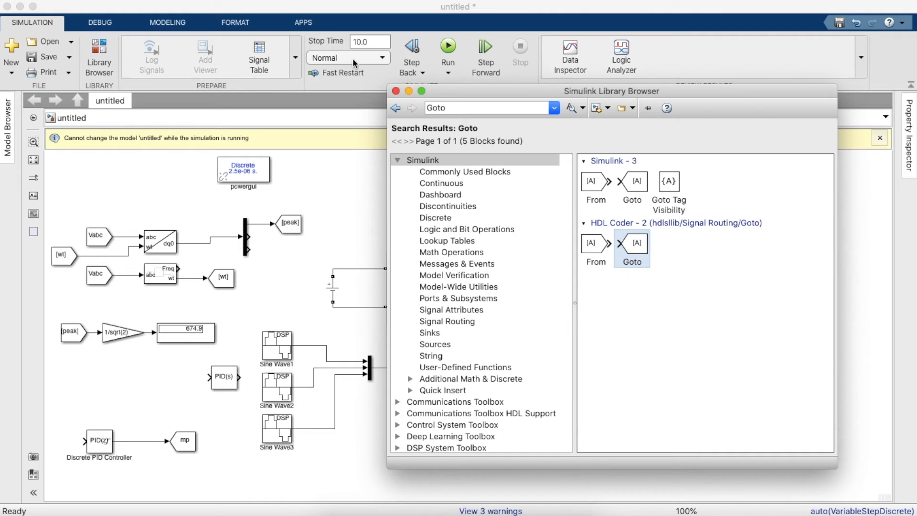
{"action": "left_click", "coordinate": [466, 107]}
{"action": "key", "text": "BackSpace"}
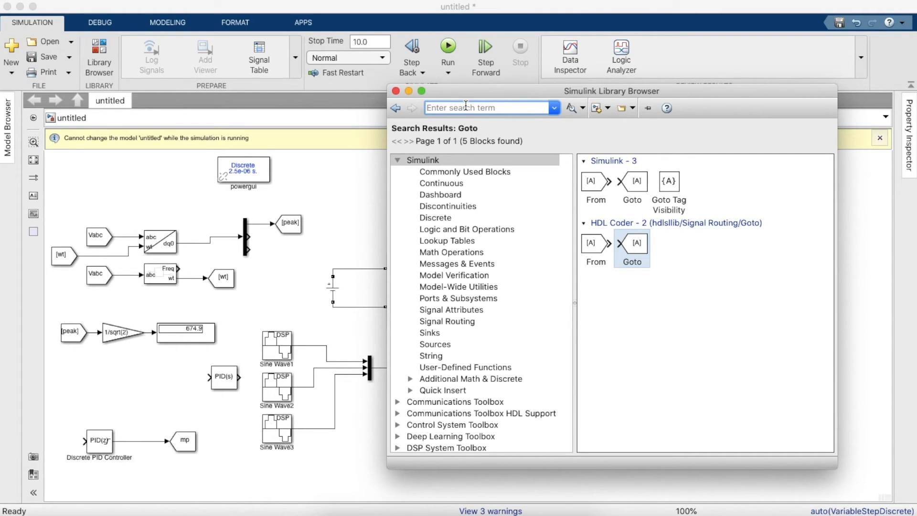
{"action": "type", "text": "Divide"}
{"action": "key", "text": "Return"}
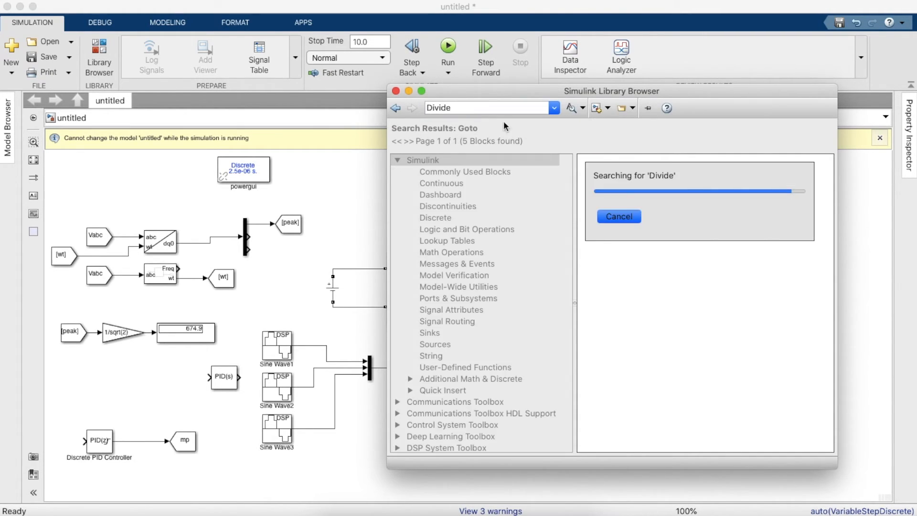
{"action": "left_click_drag", "start_coordinate": [663, 181], "coordinate": [377, 386]}
Step: Make room before the Goto block m and wire the Divide block between the sine-wave Mux and that Goto block
{"action": "left_click_drag", "start_coordinate": [423, 351], "coordinate": [500, 354]}
{"action": "left_click_drag", "start_coordinate": [378, 385], "coordinate": [433, 351]}
{"action": "left_click", "coordinate": [413, 357]}
{"action": "left_click", "coordinate": [374, 354]}
{"action": "left_click", "coordinate": [440, 351]}
{"action": "left_click", "coordinate": [482, 353]}
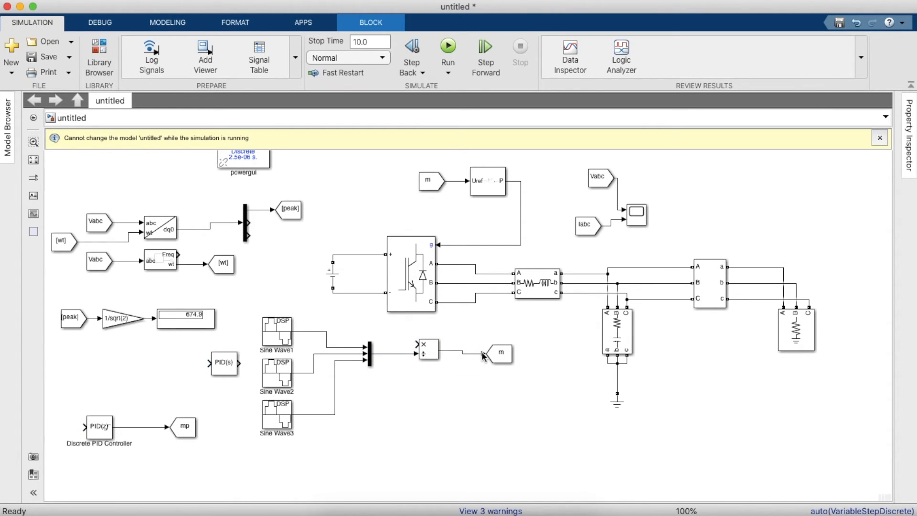
Step: Set the Divide block's number of inputs to ** so it multiplies, and align its output with the Goto block m
{"action": "double_click", "coordinate": [428, 360]}
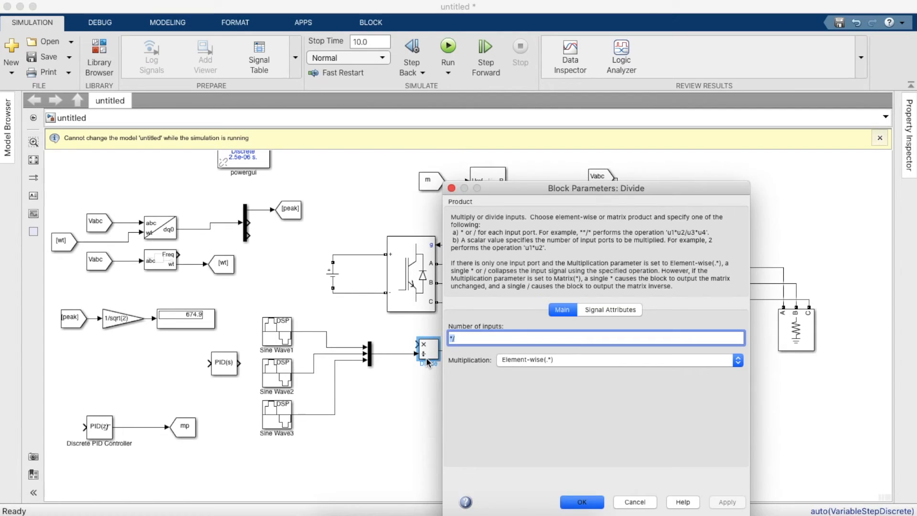
{"action": "left_click", "coordinate": [547, 355]}
{"action": "left_click", "coordinate": [546, 339]}
{"action": "key", "text": "BackSpace"}
{"action": "type", "text": "*"}
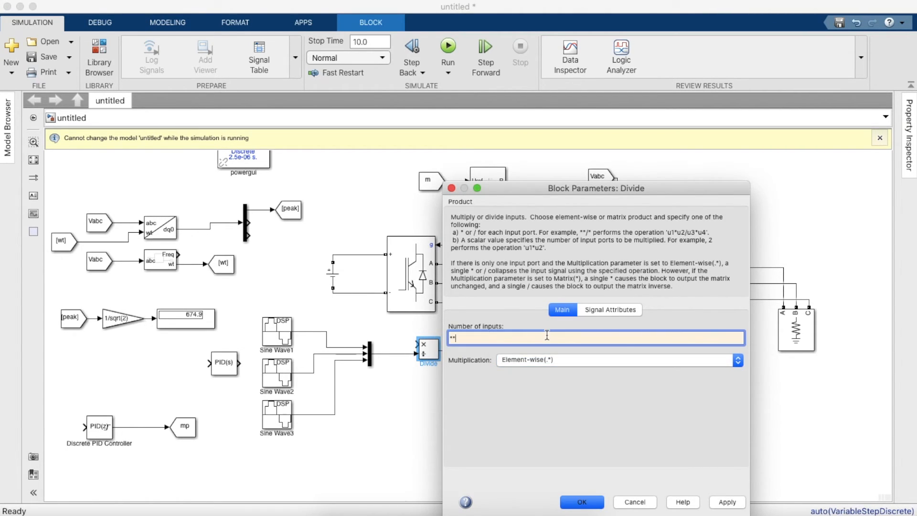
{"action": "key", "text": "Return"}
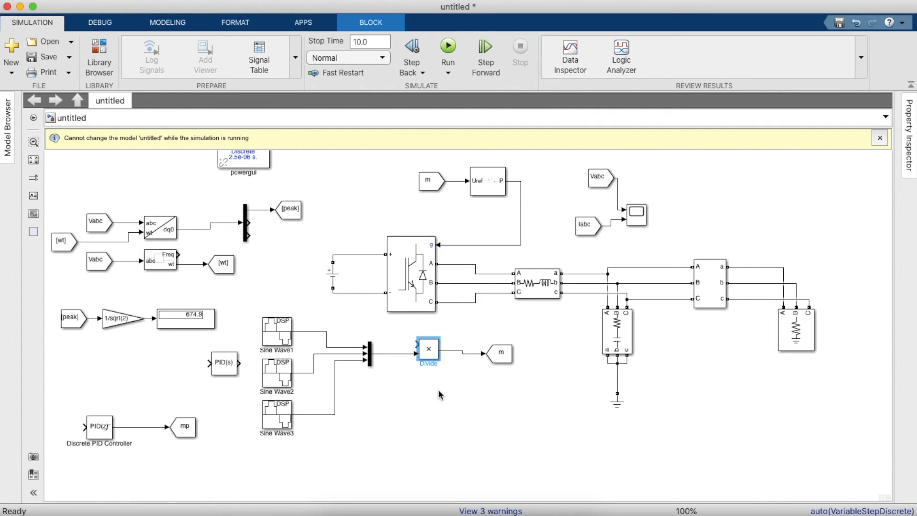
{"action": "left_click", "coordinate": [439, 387]}
{"action": "left_click_drag", "start_coordinate": [435, 348], "coordinate": [436, 351]}
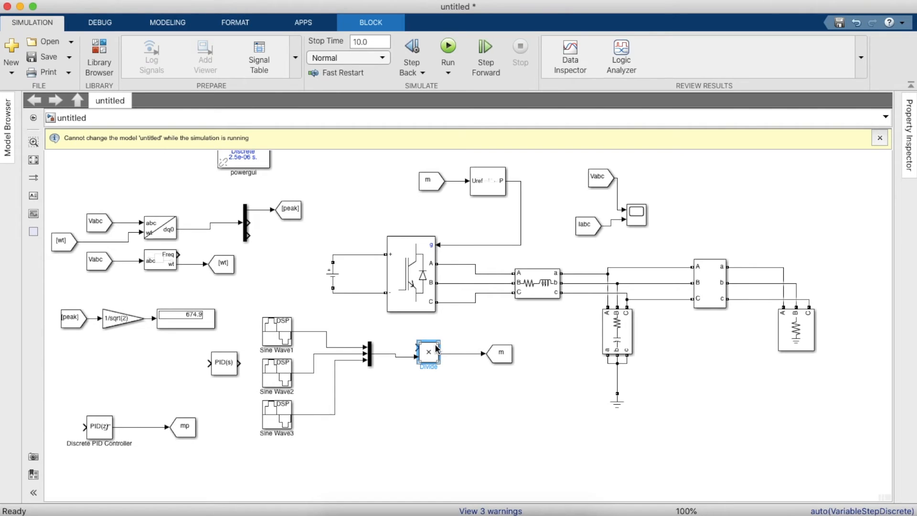
Step: Connect a From block to the multiplier's free input and set its Goto tag to mp
{"action": "left_click", "coordinate": [497, 356]}
{"action": "left_click_drag", "start_coordinate": [519, 359], "coordinate": [415, 347]}
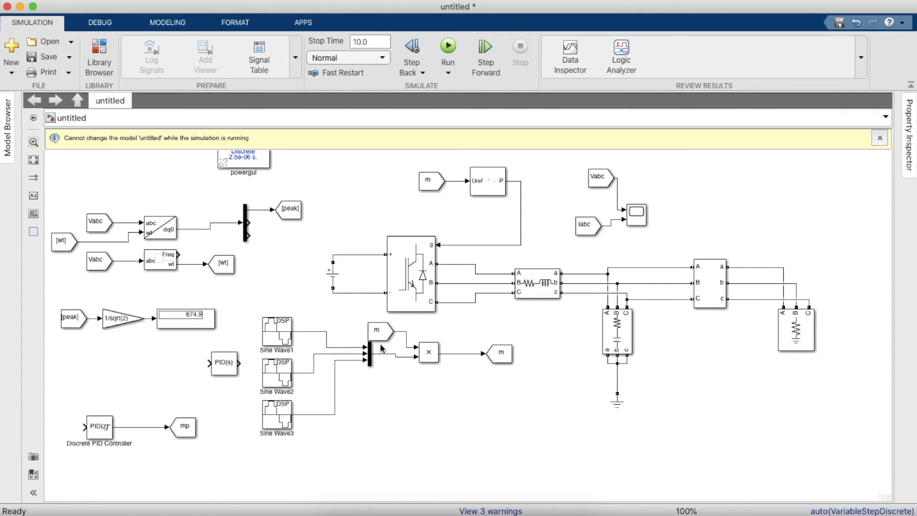
{"action": "double_click", "coordinate": [377, 331]}
{"action": "left_click", "coordinate": [475, 326]}
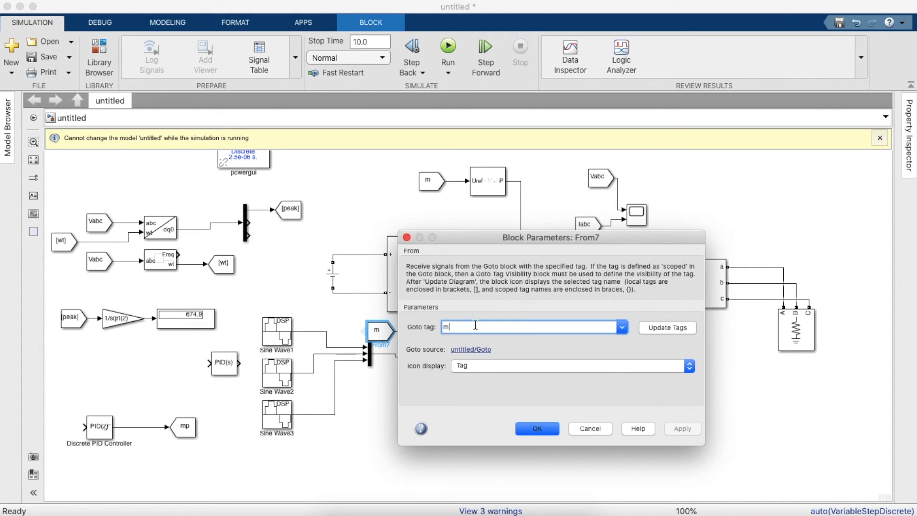
{"action": "type", "text": "p"}
{"action": "left_click", "coordinate": [459, 343]}
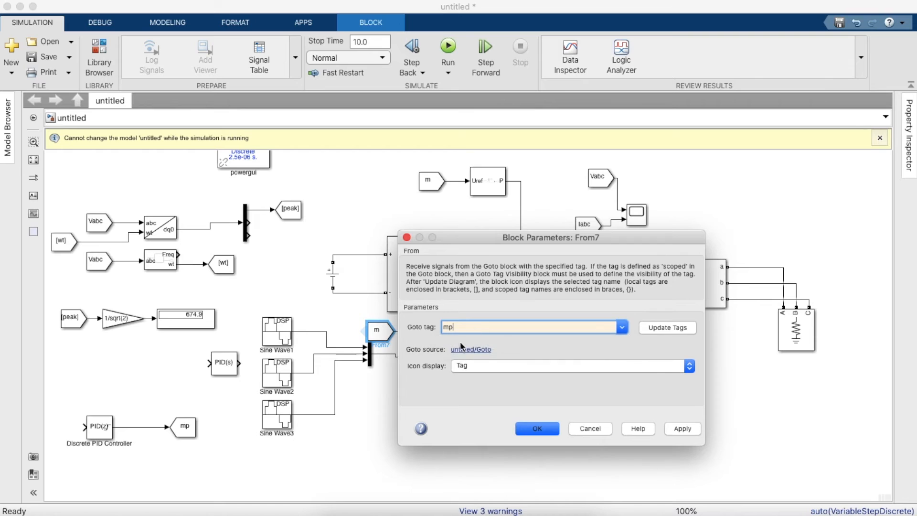
{"action": "key", "text": "Return"}
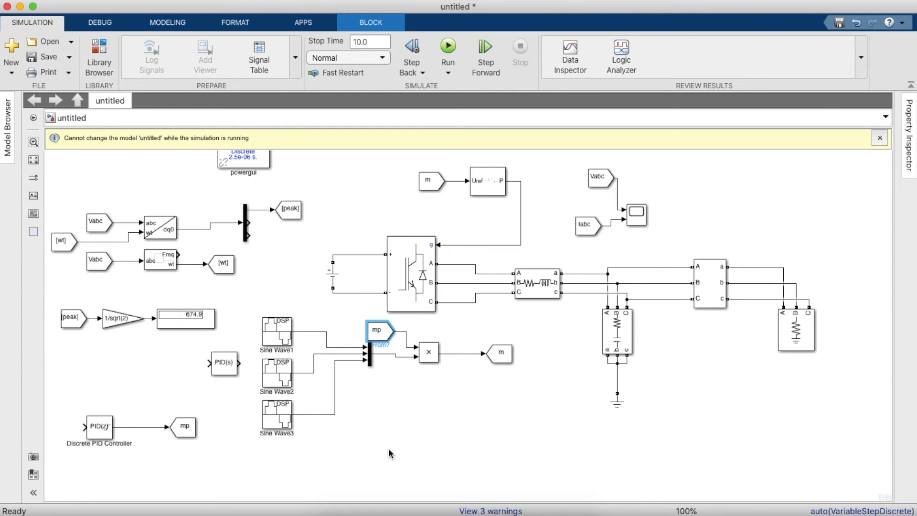
Step: Search the block library for add and place a round Sum block just above the Discrete PID Controller
{"action": "left_click", "coordinate": [96, 69]}
{"action": "left_click", "coordinate": [458, 106]}
{"action": "key", "text": "BackSpace"}
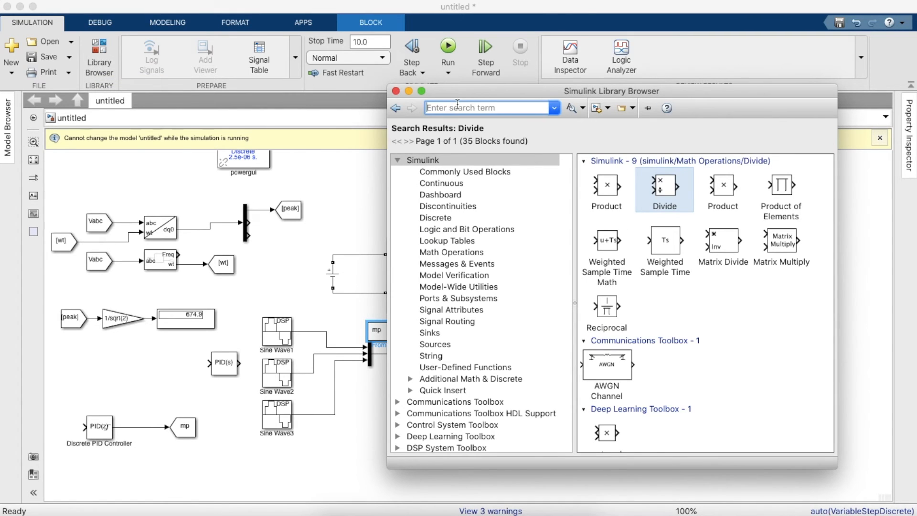
{"action": "type", "text": "add"}
{"action": "key", "text": "Return"}
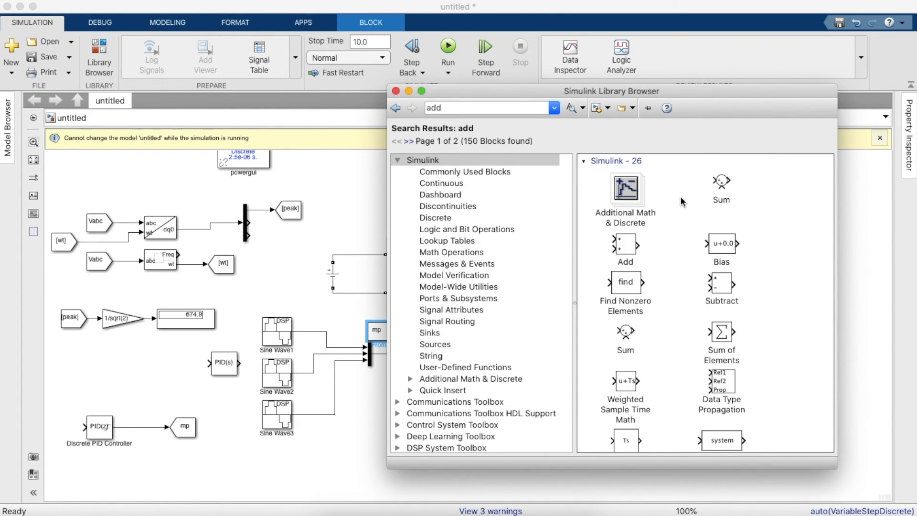
{"action": "left_click_drag", "start_coordinate": [720, 188], "coordinate": [74, 393]}
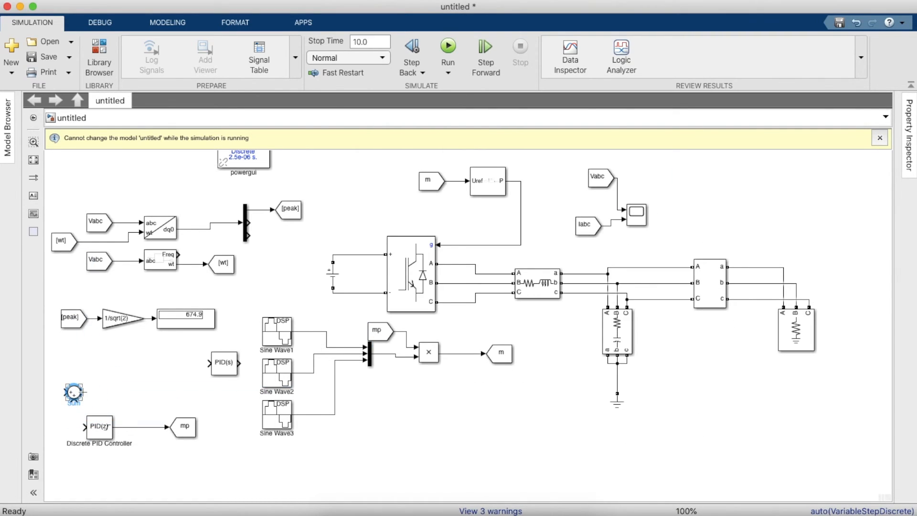
Step: Set the Sum block's list of signs to |+- and connect its output to the Discrete PID Controller's input
{"action": "double_click", "coordinate": [73, 393]}
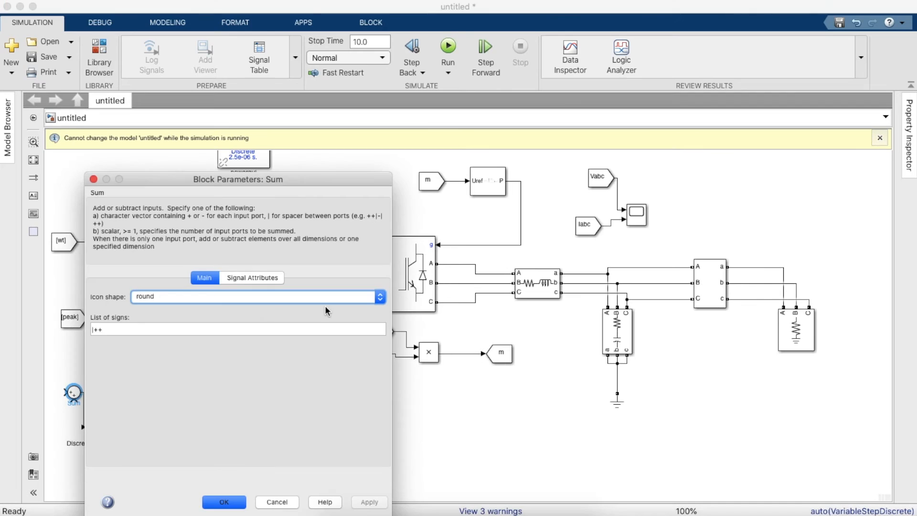
{"action": "left_click", "coordinate": [307, 325]}
{"action": "key", "text": "BackSpace"}
{"action": "type", "text": "-"}
{"action": "key", "text": "Return"}
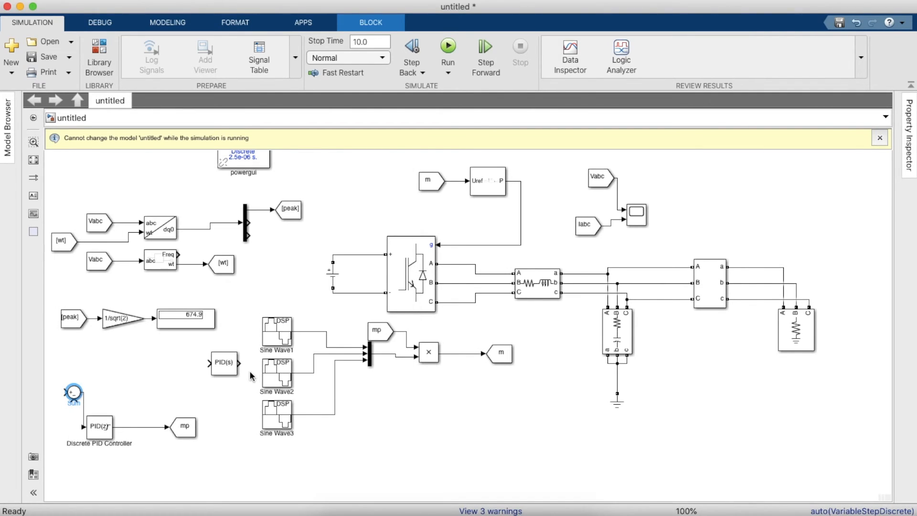
Step: Duplicate the From block peak, place the copy below the Sum block and connect it to the Sum's minus input
{"action": "left_click_drag", "start_coordinate": [83, 356], "coordinate": [18, 351]}
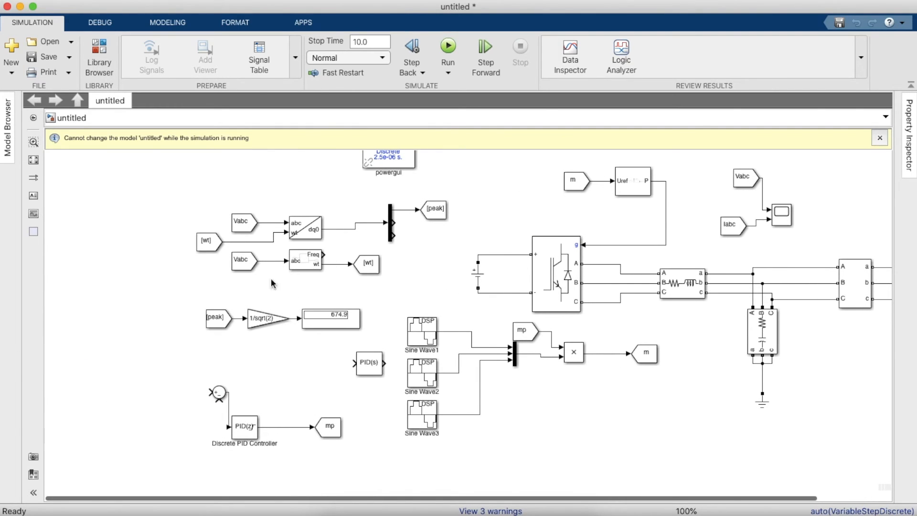
{"action": "left_click", "coordinate": [218, 317]}
{"action": "key", "text": "super+c"}
{"action": "key", "text": "super+v"}
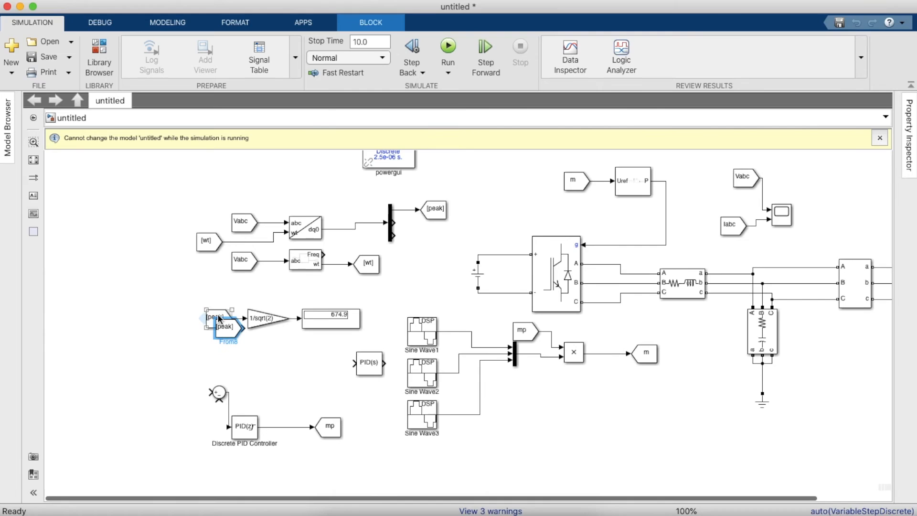
{"action": "left_click_drag", "start_coordinate": [223, 327], "coordinate": [176, 392]}
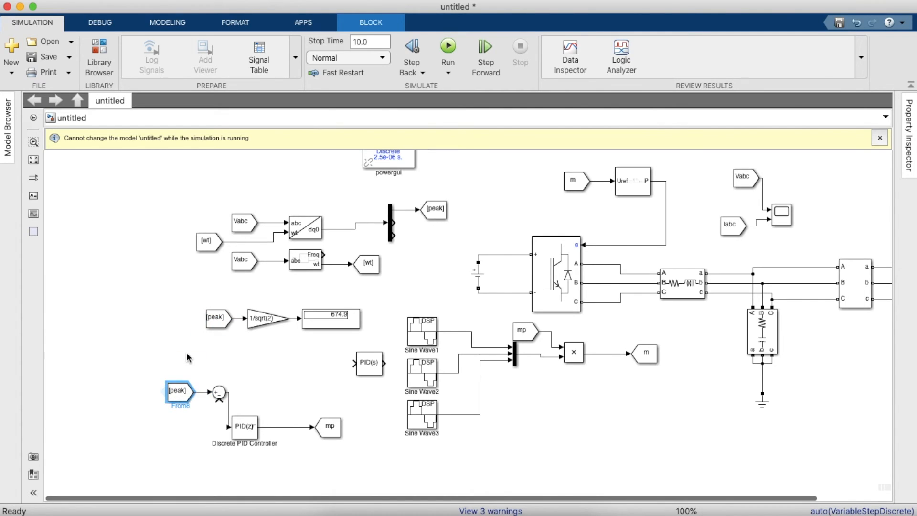
{"action": "left_click", "coordinate": [203, 391]}
{"action": "key", "text": "BackSpace"}
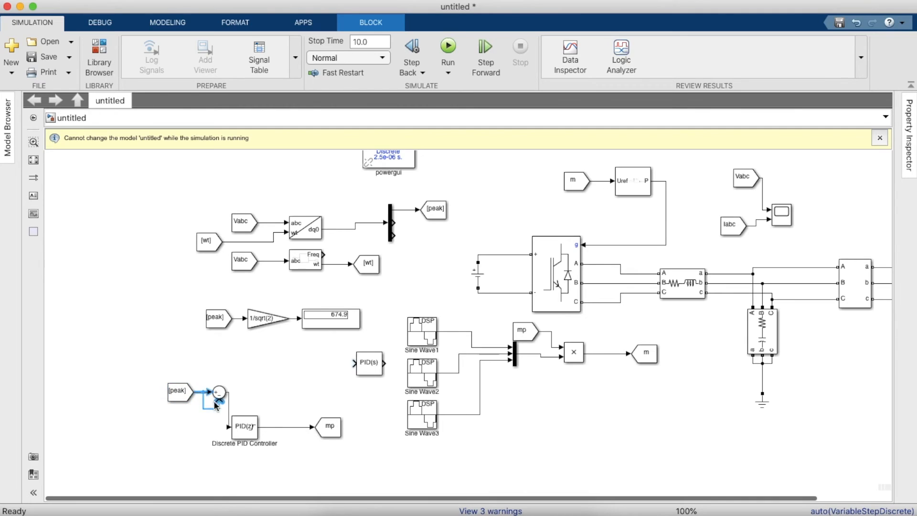
{"action": "left_click_drag", "start_coordinate": [195, 394], "coordinate": [177, 441]}
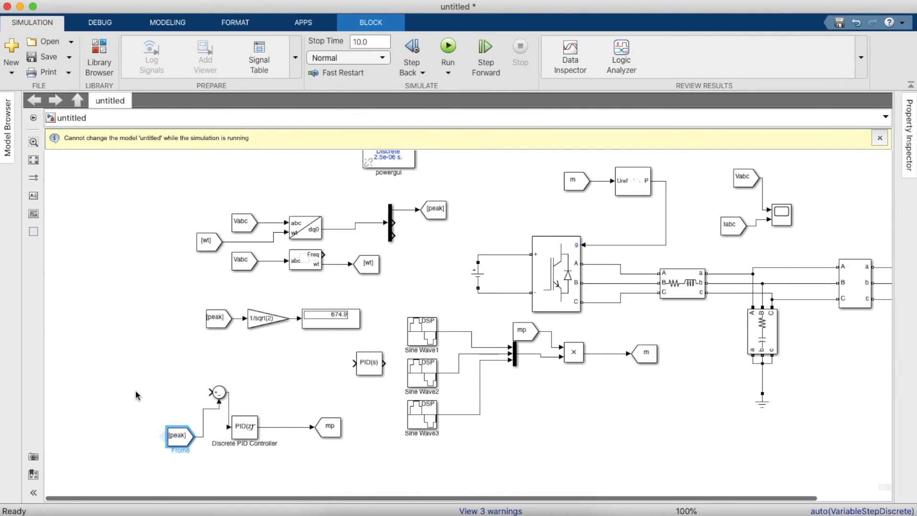
Step: Find the Constant block in the block library, place it beside the Sum block and connect it to the plus input
{"action": "left_click", "coordinate": [85, 74]}
{"action": "double_click", "coordinate": [432, 108]}
{"action": "key", "text": "BackSpace"}
{"action": "type", "text": "Constant"}
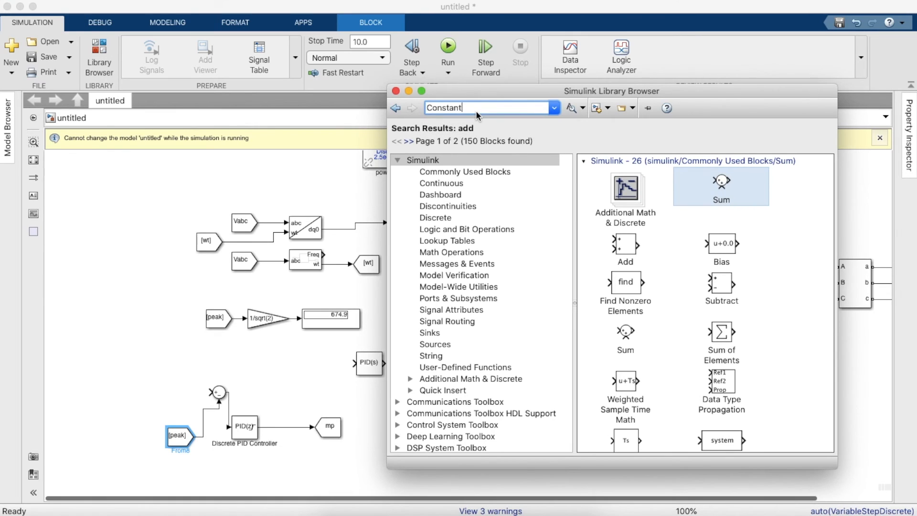
{"action": "key", "text": "Return"}
{"action": "mouse_move", "coordinate": [635, 189]}
{"action": "left_mouse_down"}
{"action": "mouse_move", "coordinate": [142, 414]}
{"action": "mouse_move", "coordinate": [136, 394]}
{"action": "mouse_move", "coordinate": [211, 393]}
{"action": "left_mouse_up"}
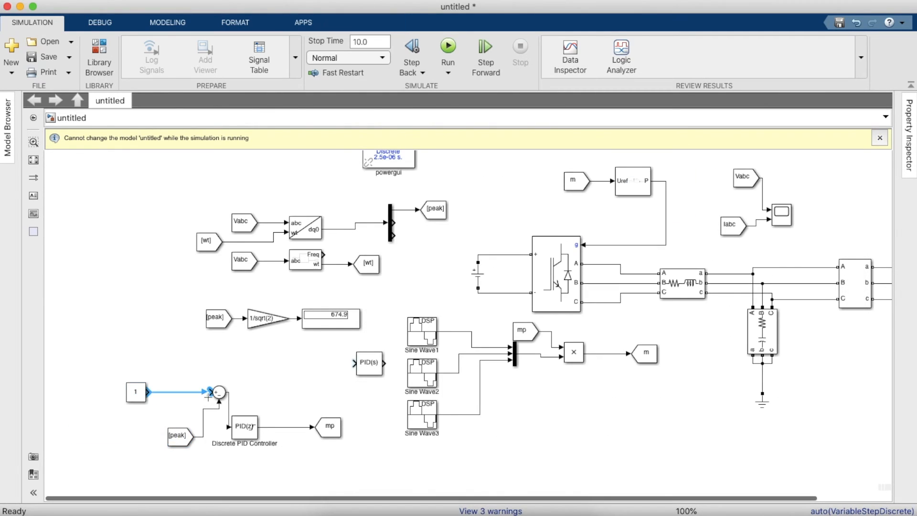
Step: Set the Constant block's value to 380*sqrt(2) and widen the block so the expression fits inside it
{"action": "double_click", "coordinate": [136, 394]}
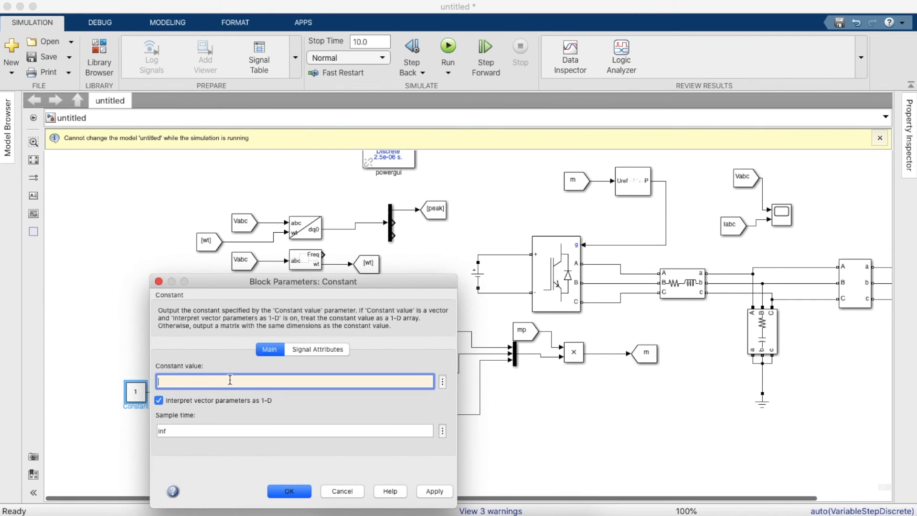
{"action": "type", "text": "380*"}
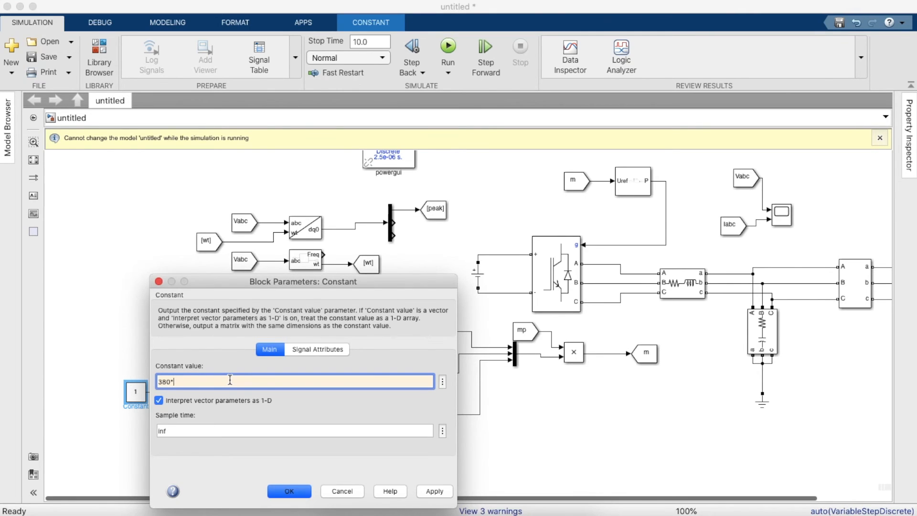
{"action": "type", "text": "sqrt(2)"}
{"action": "key", "text": "Return"}
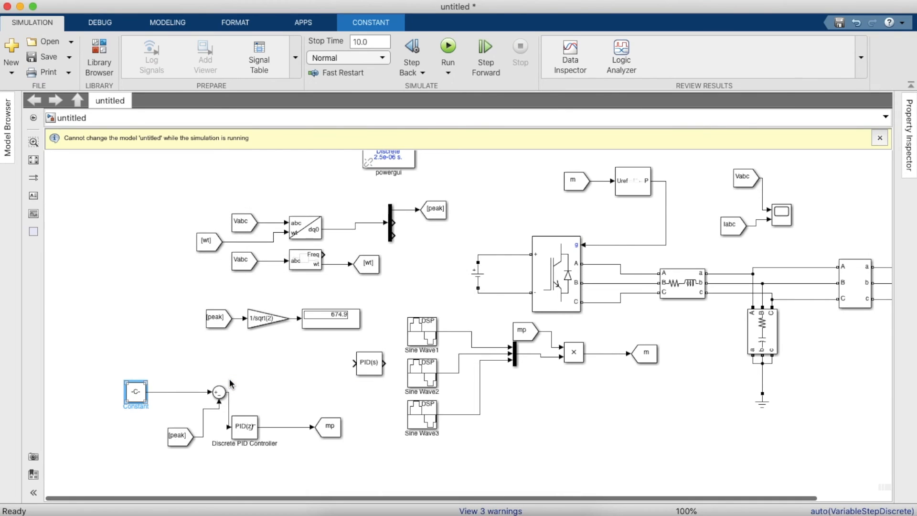
{"action": "left_click_drag", "start_coordinate": [124, 404], "coordinate": [106, 402]}
{"action": "left_click", "coordinate": [145, 334]}
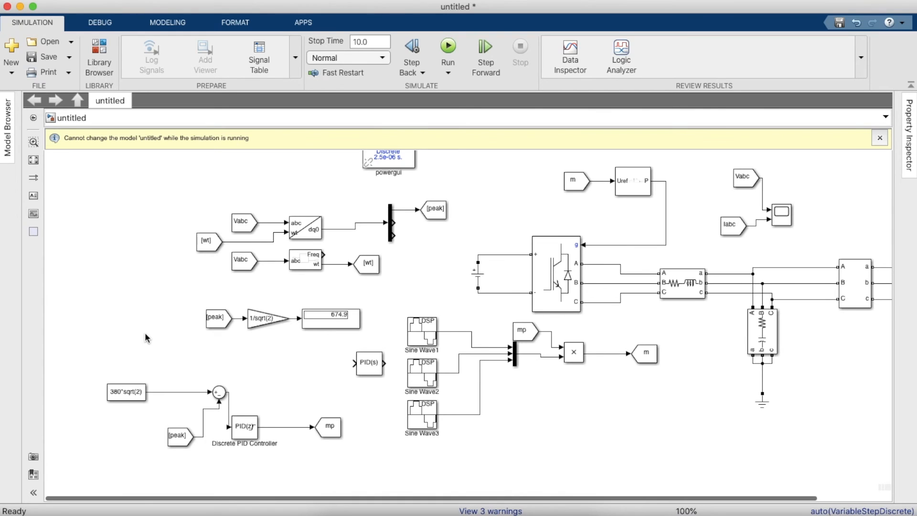
Step: Run the simulation of the inverter model with the closed-loop PID control
{"action": "scroll", "coordinate": [145, 332], "scroll_direction": "down", "scroll_amount": 3}
{"action": "scroll", "coordinate": [143, 246], "scroll_direction": "up", "scroll_amount": 1}
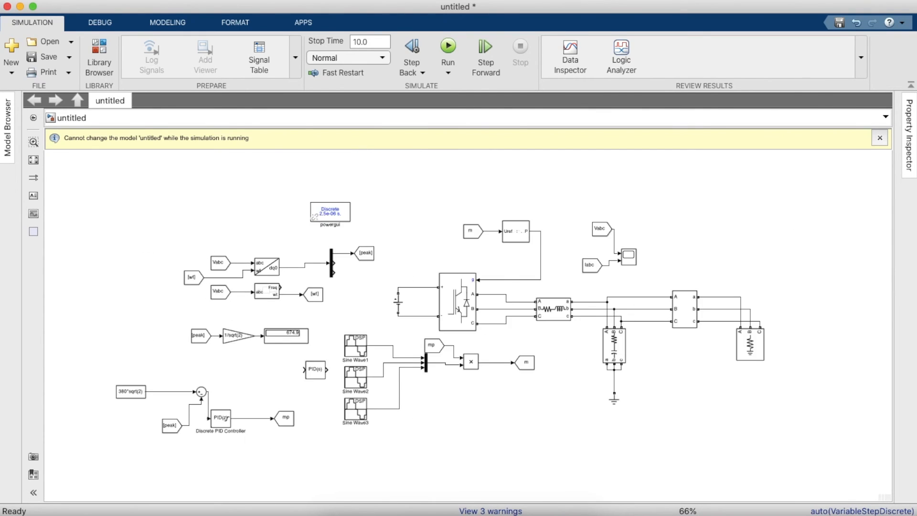
{"action": "scroll", "coordinate": [147, 248], "scroll_direction": "up", "scroll_amount": 1}
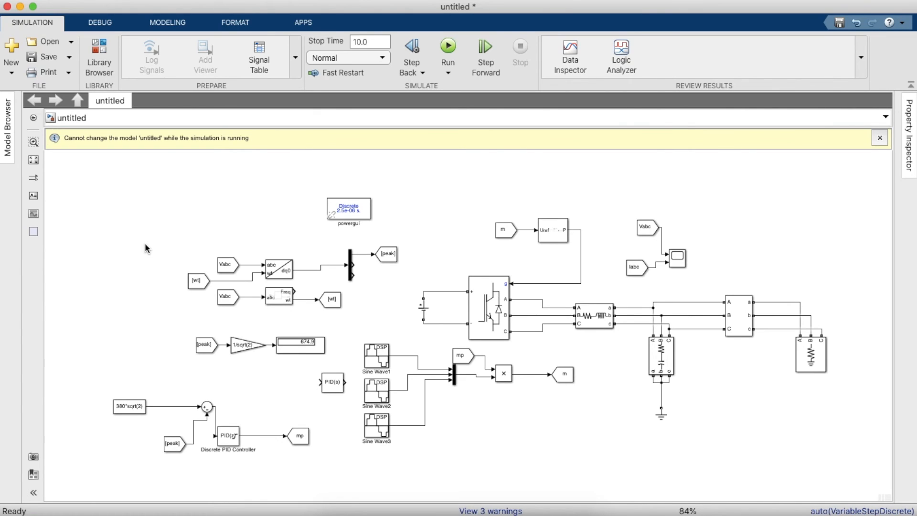
{"action": "left_click", "coordinate": [448, 39]}
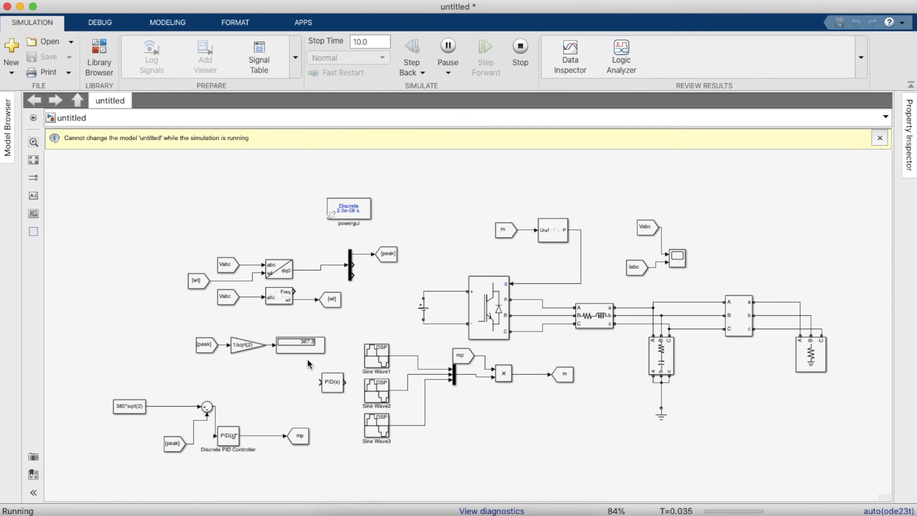
Step: Examine the voltage in the Display block after the 1/sqrt(2) gain during the run, and stop the simulation
{"action": "scroll", "coordinate": [305, 352], "scroll_direction": "up", "scroll_amount": 10}
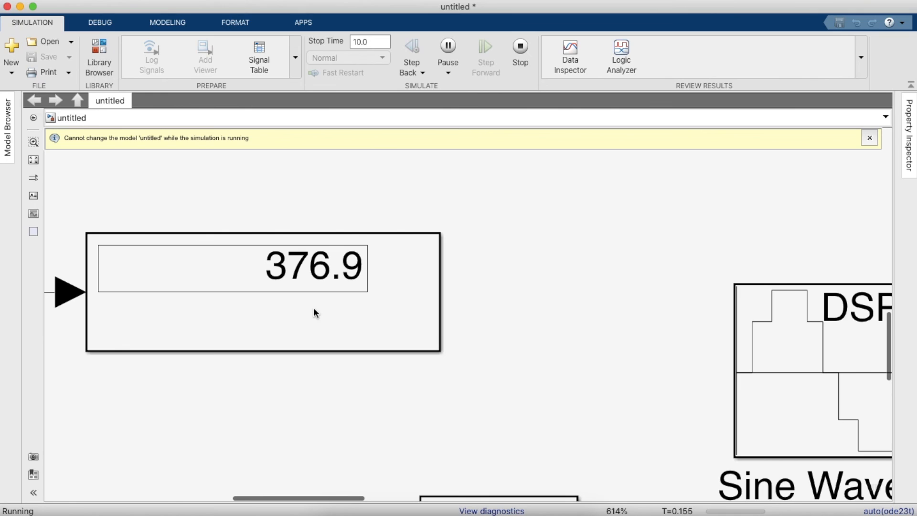
{"action": "scroll", "coordinate": [313, 308], "scroll_direction": "down", "scroll_amount": 4}
{"action": "scroll", "coordinate": [314, 308], "scroll_direction": "down", "scroll_amount": 5}
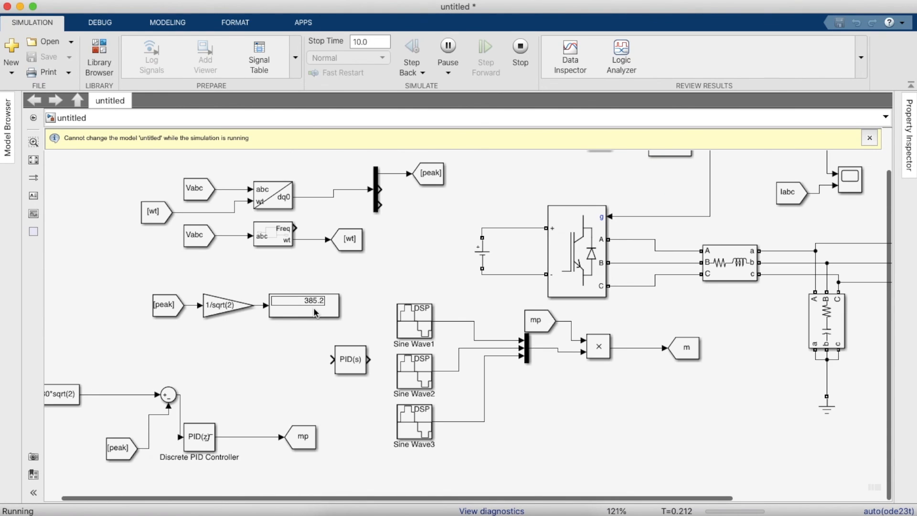
{"action": "scroll", "coordinate": [314, 308], "scroll_direction": "down", "scroll_amount": 1}
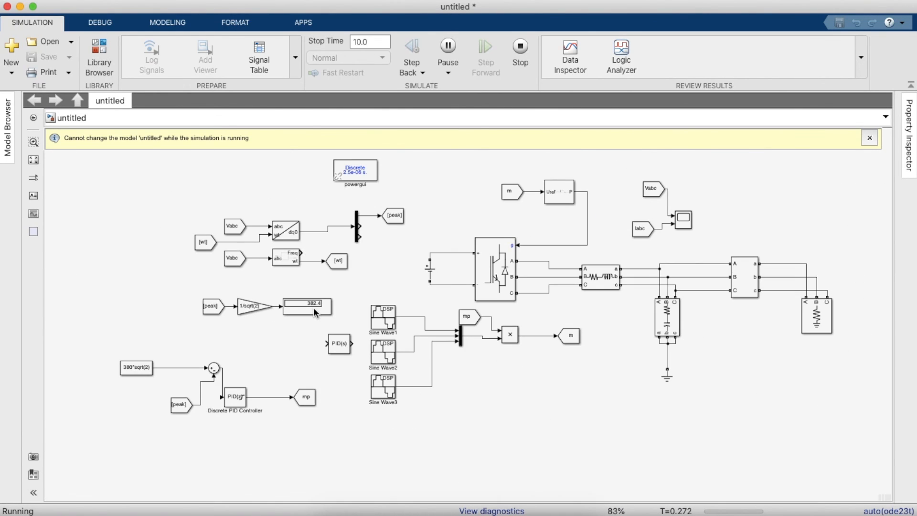
{"action": "left_click", "coordinate": [521, 47]}
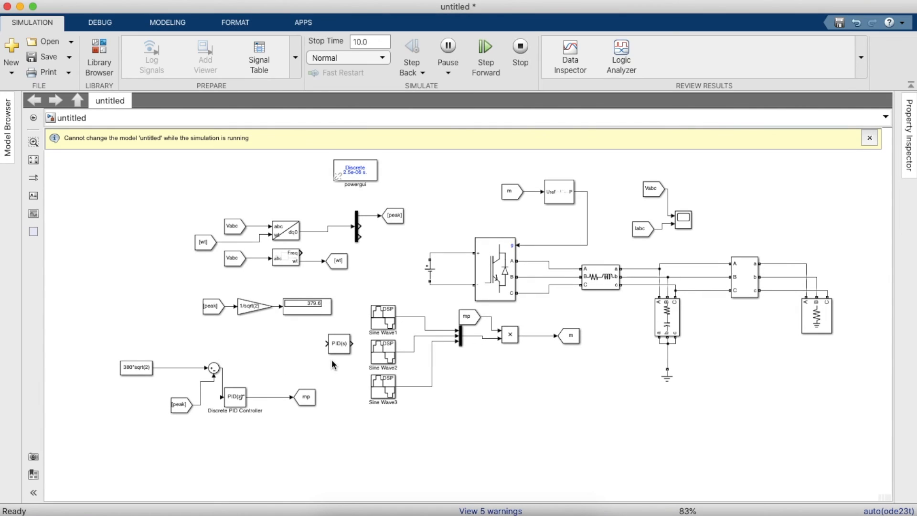
Step: Delete the unconnected continuous PID(s) block above the discrete PID control loop
{"action": "left_click", "coordinate": [343, 347]}
{"action": "key", "text": "Delete"}
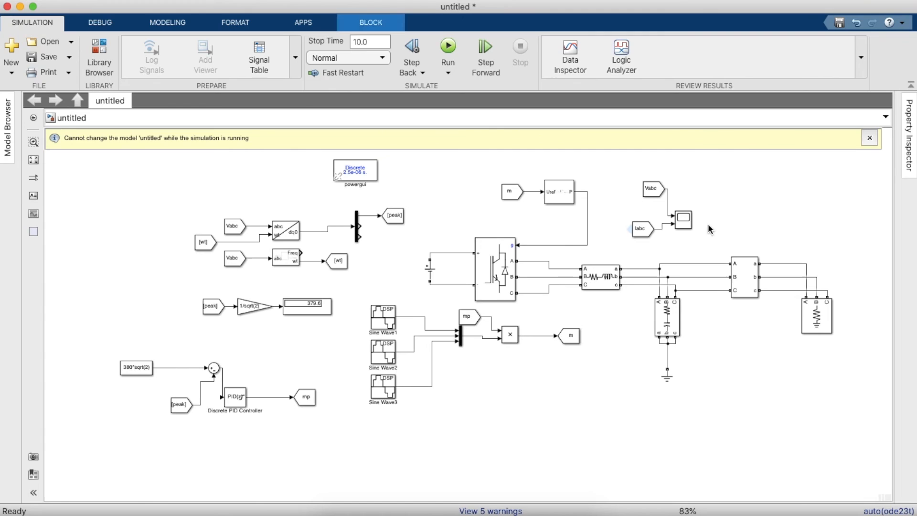
Step: Examine the three-phase voltage and current waveforms in the Scope, magnified to a few cycles near the end of the run, and close it
{"action": "double_click", "coordinate": [685, 221]}
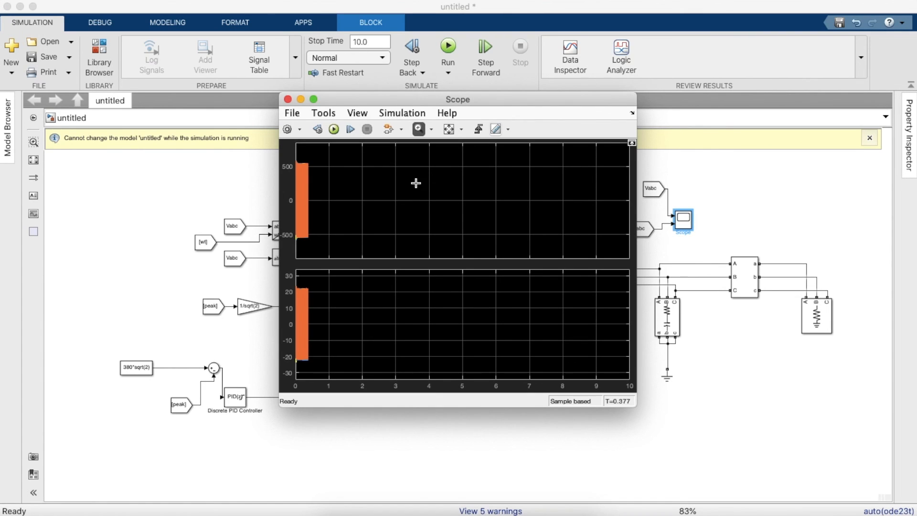
{"action": "left_click_drag", "start_coordinate": [314, 194], "coordinate": [299, 194]}
{"action": "left_click_drag", "start_coordinate": [360, 195], "coordinate": [317, 198]}
{"action": "left_click_drag", "start_coordinate": [386, 157], "coordinate": [385, 229]}
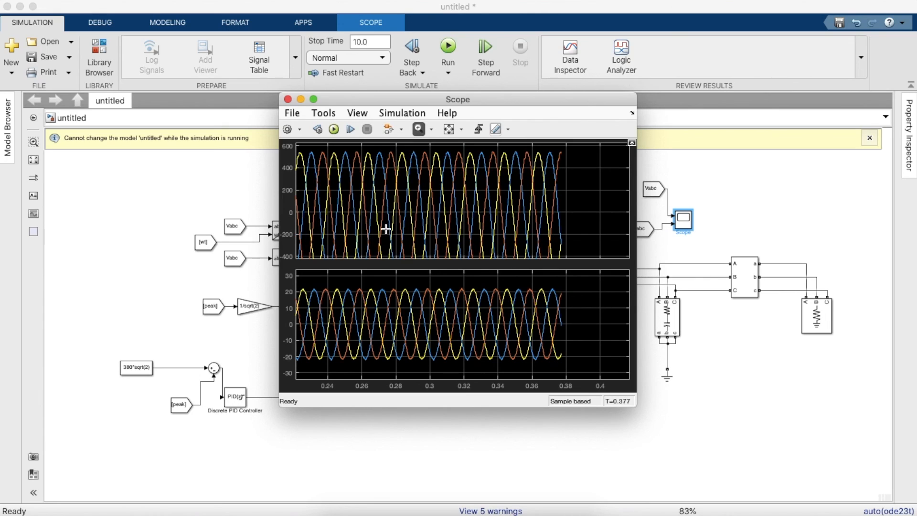
{"action": "left_click", "coordinate": [287, 99]}
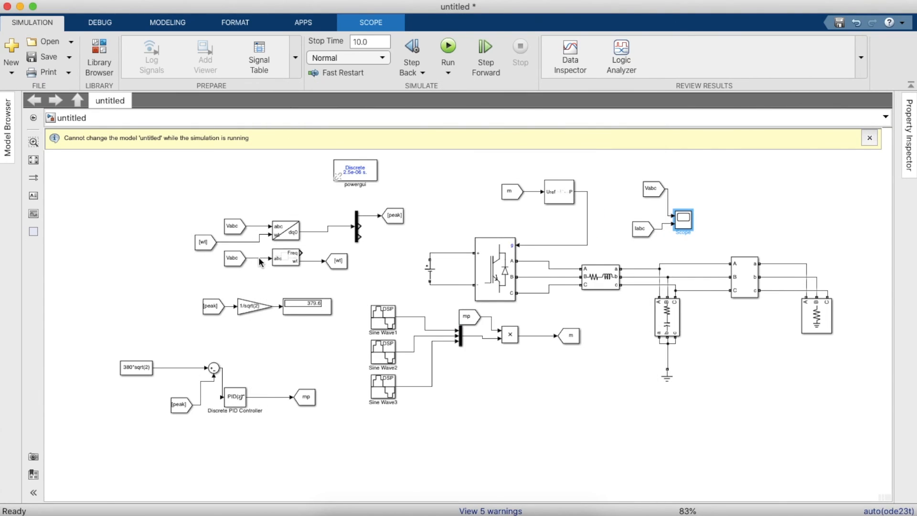
Step: Set the amplitude of the DC Voltage Source feeding the inverter to 750 V
{"action": "double_click", "coordinate": [430, 268]}
{"action": "type", "text": "750"}
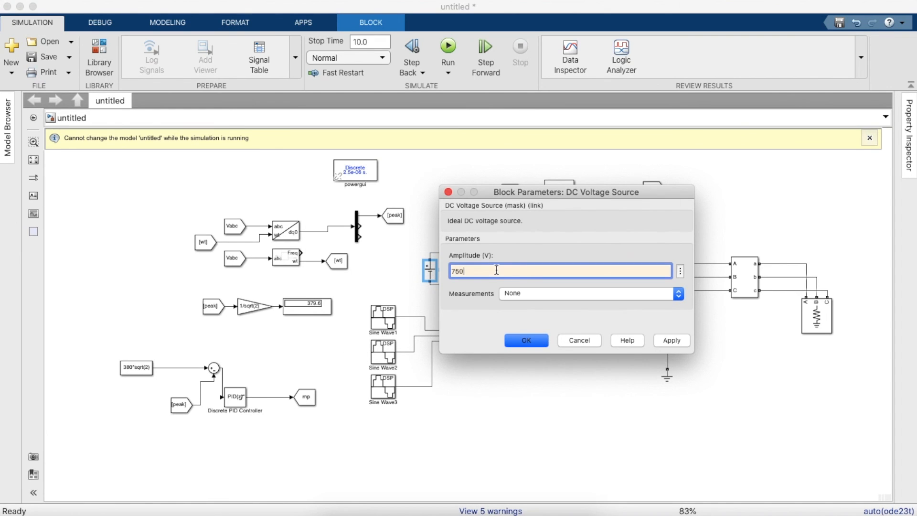
{"action": "key", "text": "Return"}
Step: Run the simulation with the new DC source voltage, examine the Display block after the 1/sqrt(2) gain, and stop the run
{"action": "left_click", "coordinate": [449, 46]}
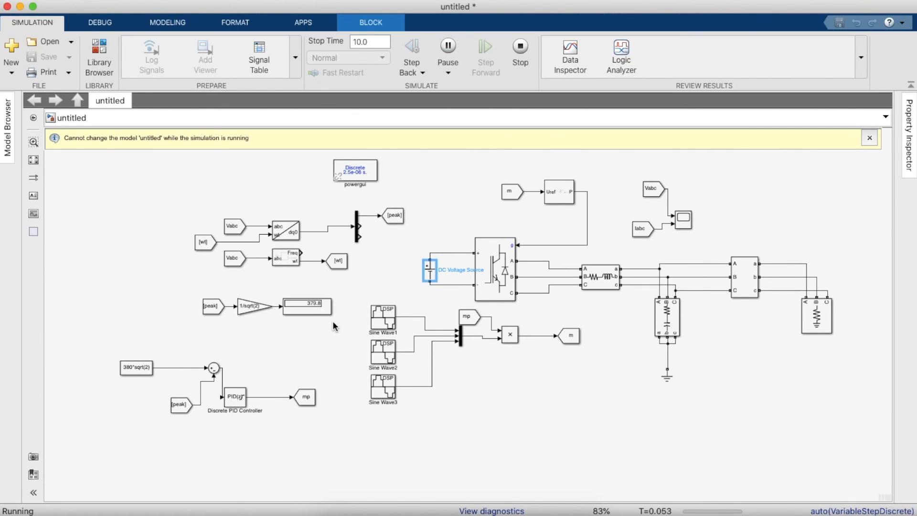
{"action": "scroll", "coordinate": [306, 305], "scroll_direction": "up", "scroll_amount": 5}
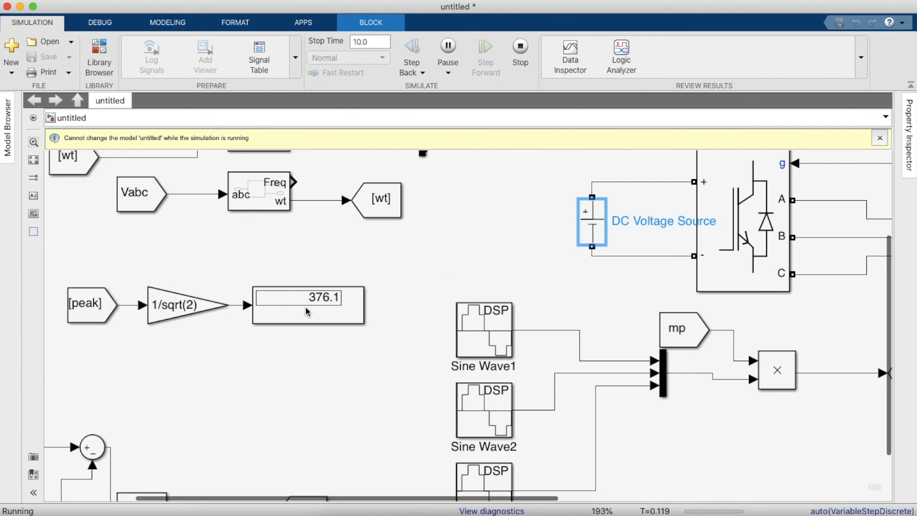
{"action": "scroll", "coordinate": [305, 307], "scroll_direction": "down", "scroll_amount": 5}
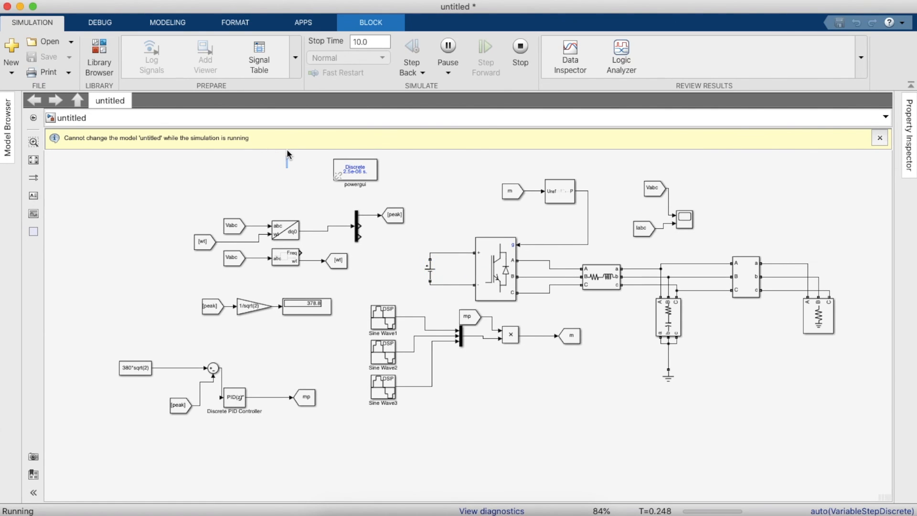
{"action": "left_click", "coordinate": [520, 47]}
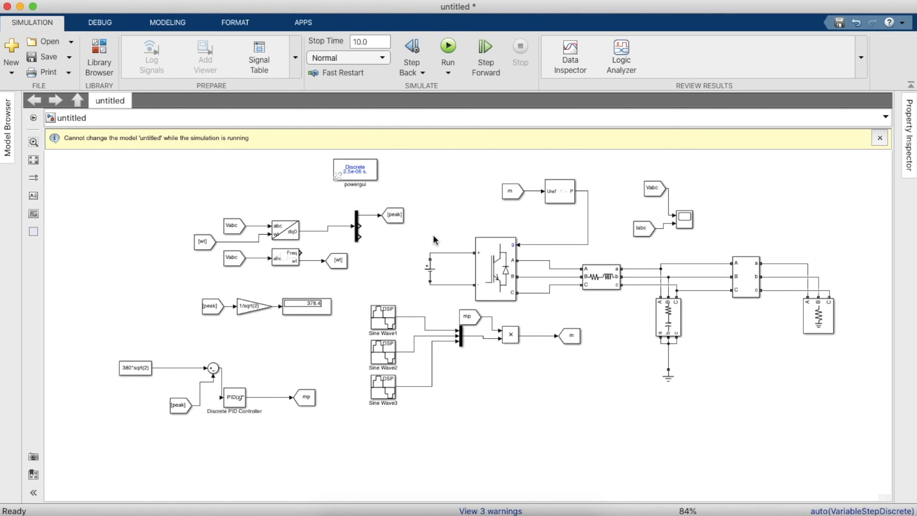